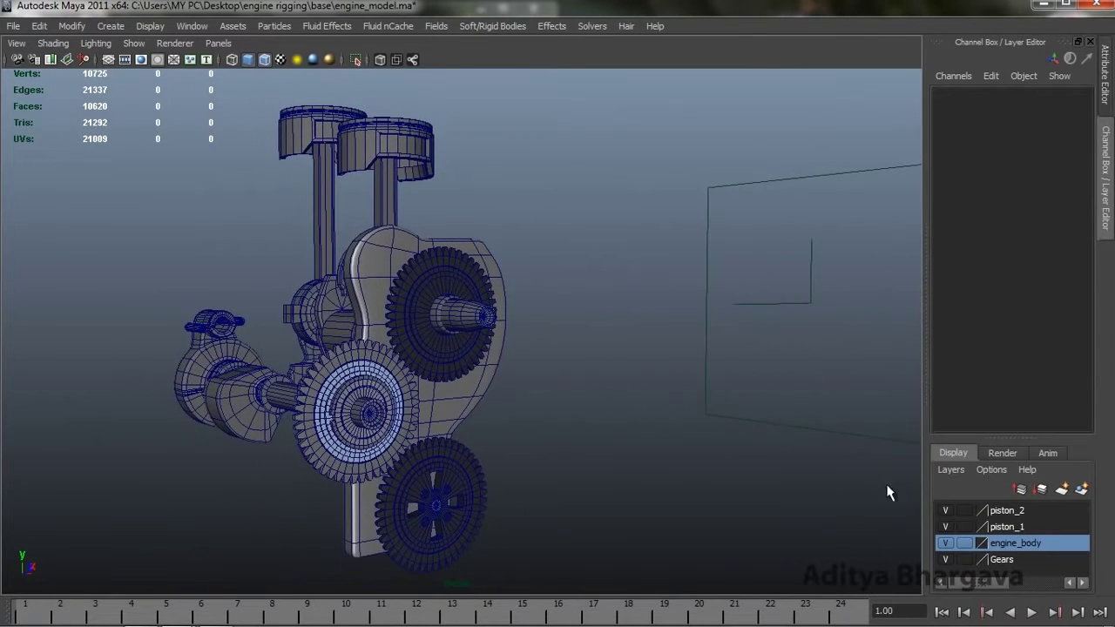
Step: Hide the Gears, engine_body and piston_2 layers so that only the piston_1 assembly stays in view
left_click(479, 497)
left_click(945, 559)
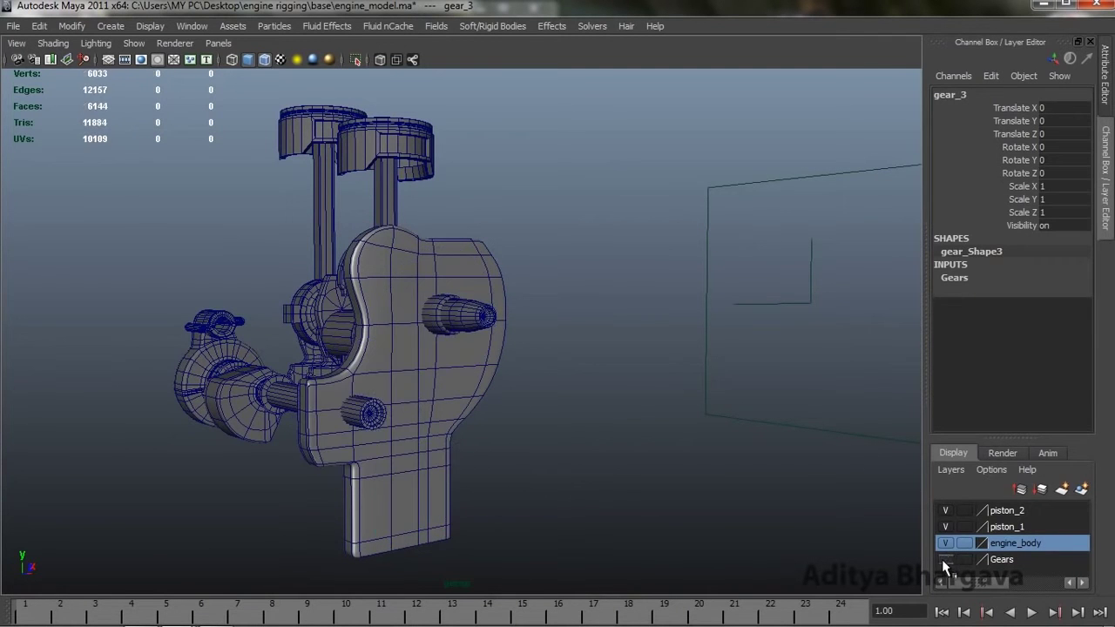
left_click(945, 543)
left_click_drag(657, 468, 610, 470, "alt")
left_click(945, 510)
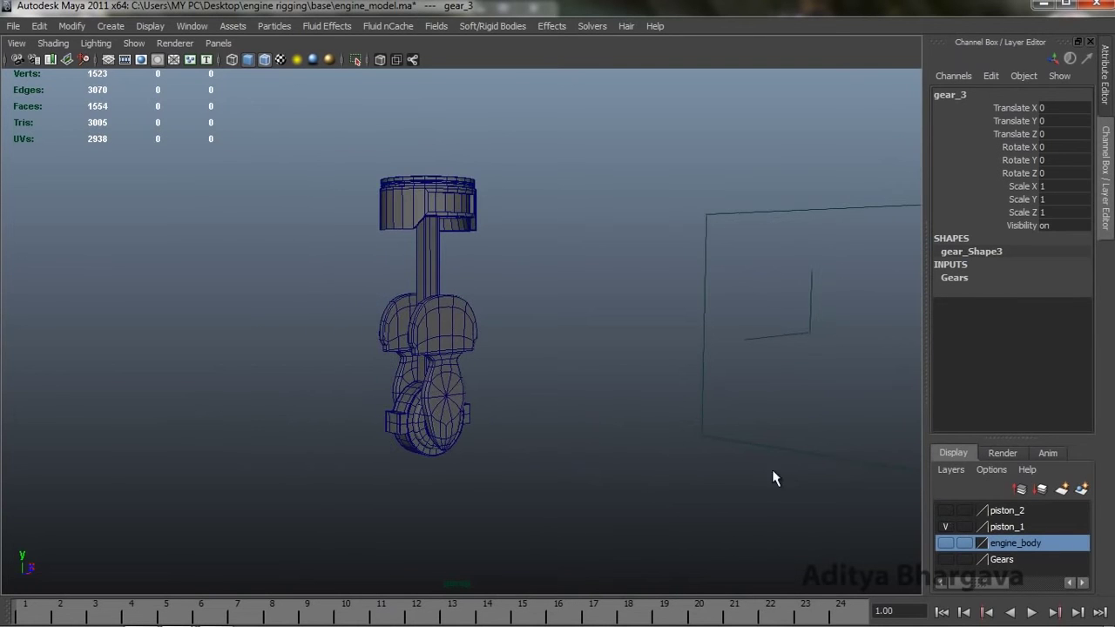
left_click_drag(566, 425, 507, 390, "alt")
mouse_move(553, 349)
left_mouse_down("alt")
mouse_move(533, 353)
mouse_move(581, 358)
mouse_move(557, 344)
left_mouse_up("alt")
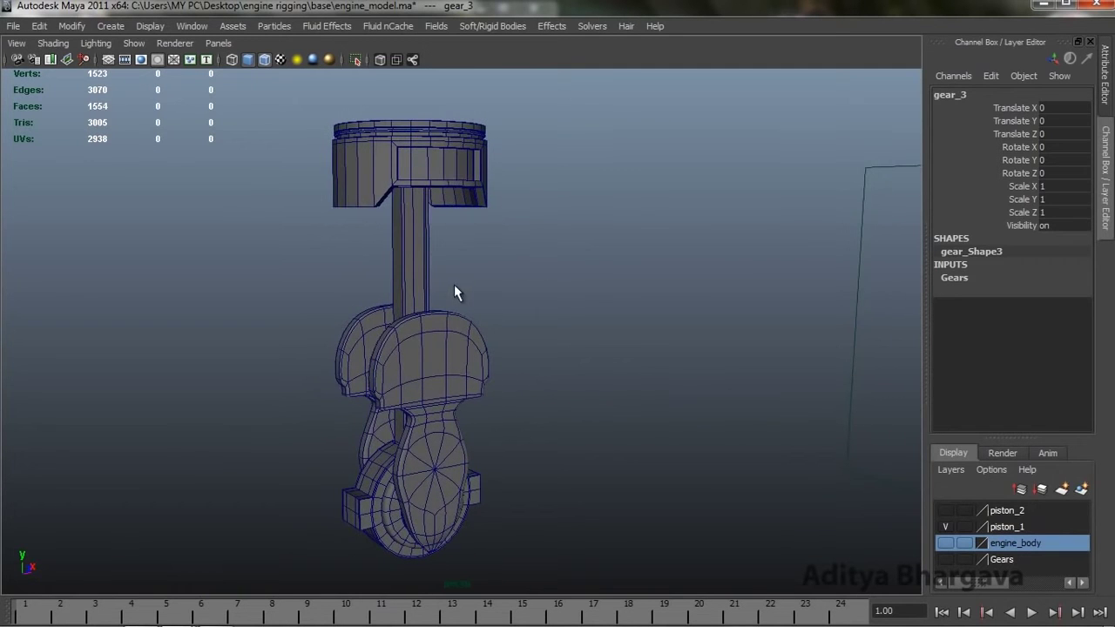
left_click_drag(529, 300, 550, 316, "alt")
left_click(562, 305)
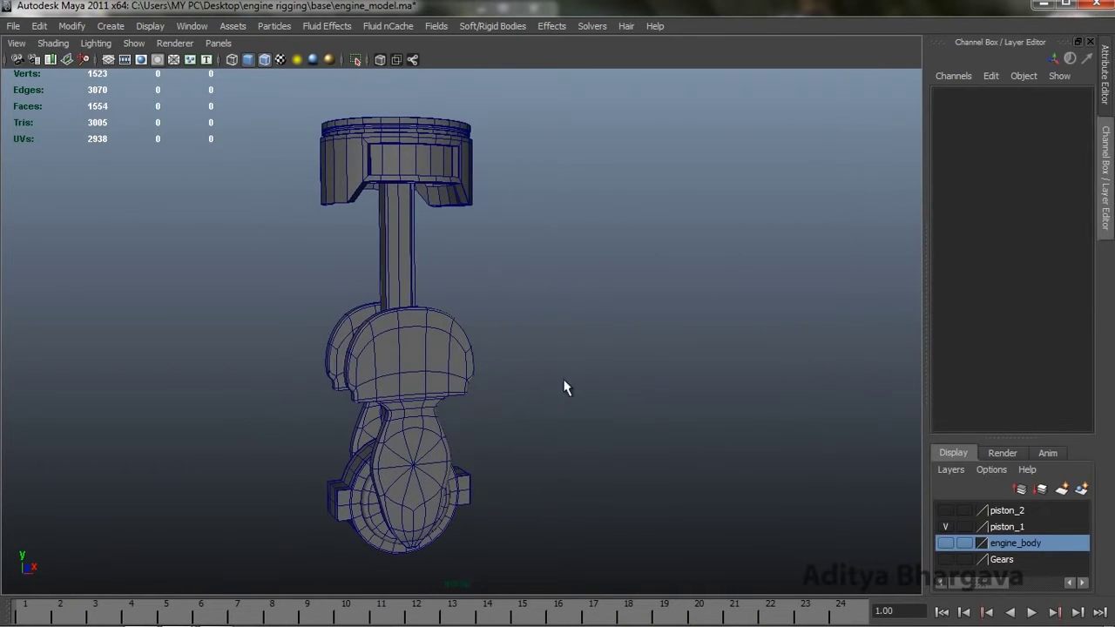
Step: In the front view, draw a two-joint chain with the Joint Tool from the crank-pin centre up to the connecting rod's upper end
key("space")
key("space")
scroll(457, 444, "down", 3)
middle_click_drag(525, 410, 593, 316, "alt")
scroll(577, 338, "down", 2)
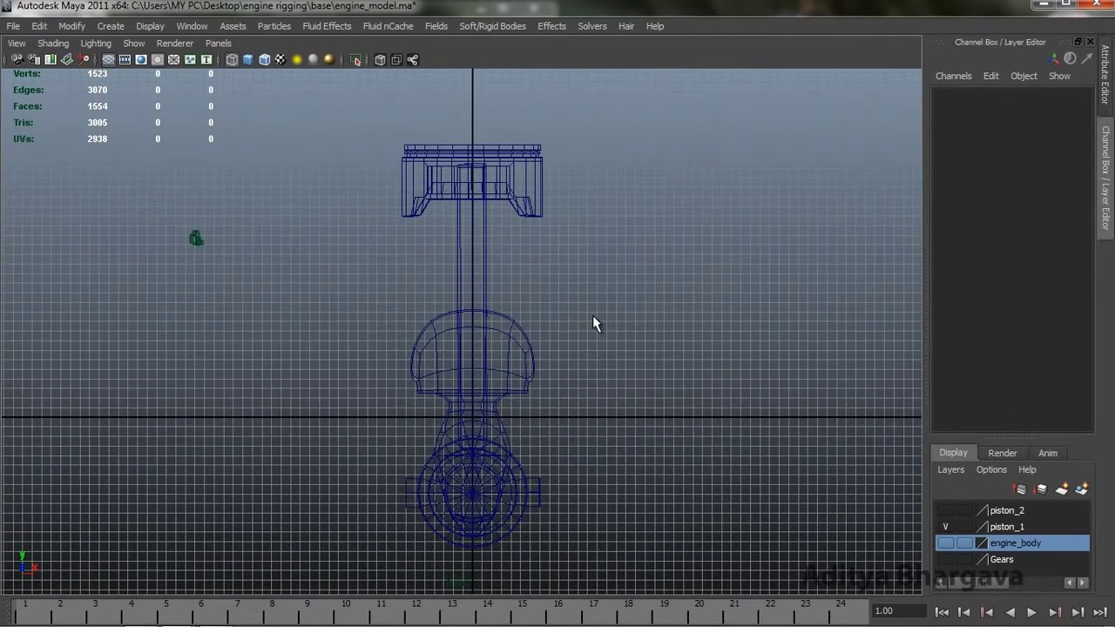
key("space")
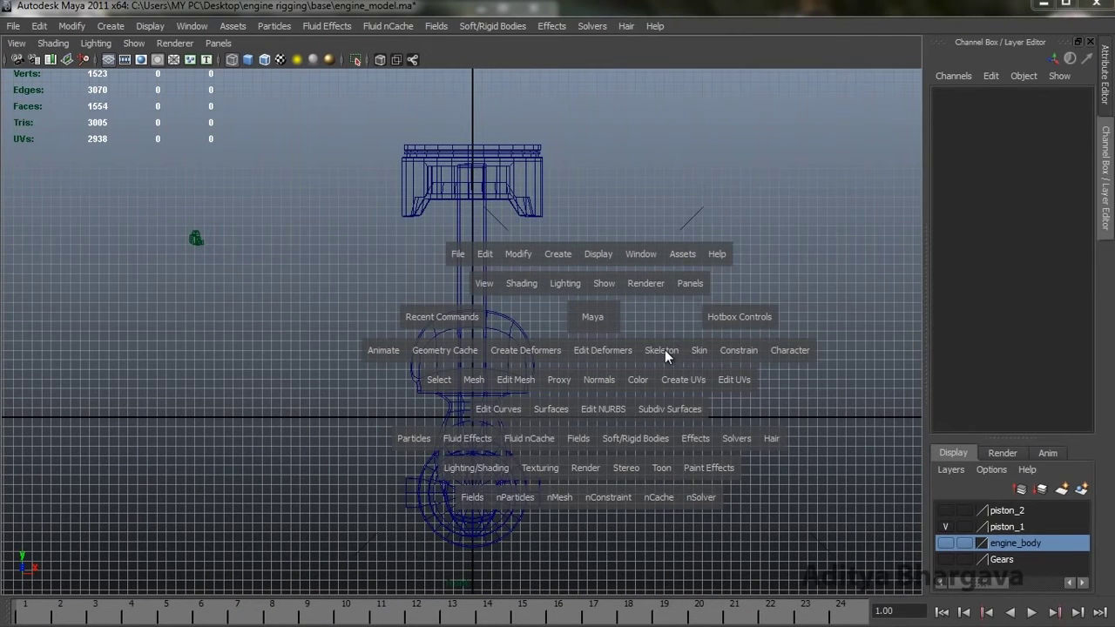
left_click(665, 350)
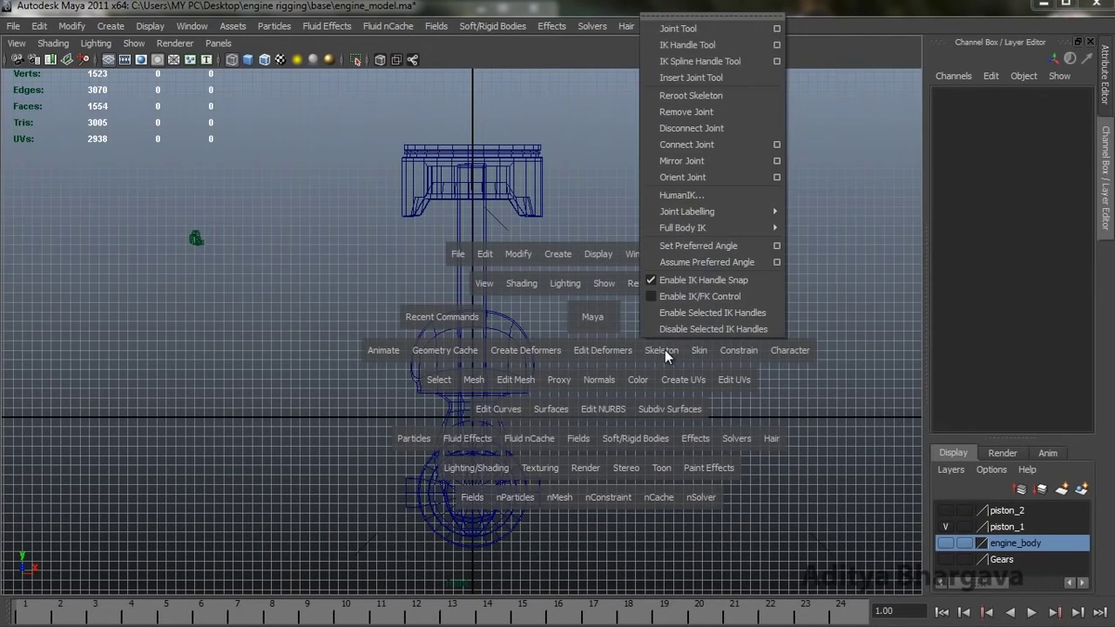
left_click(725, 31)
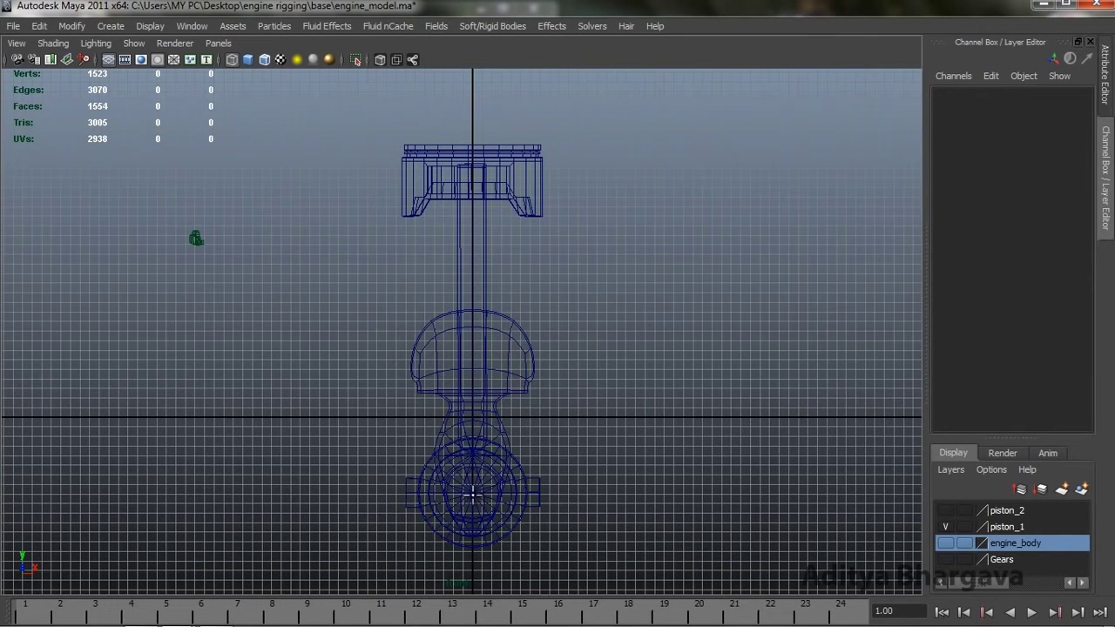
left_click_drag(472, 493, 472, 492)
left_click(470, 167)
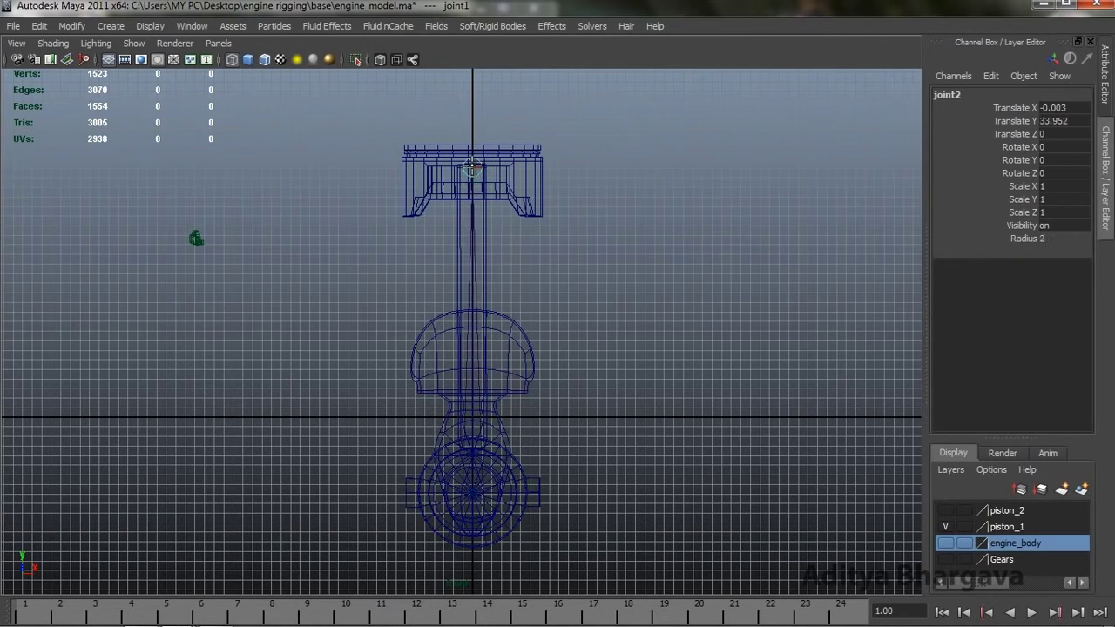
key("Return")
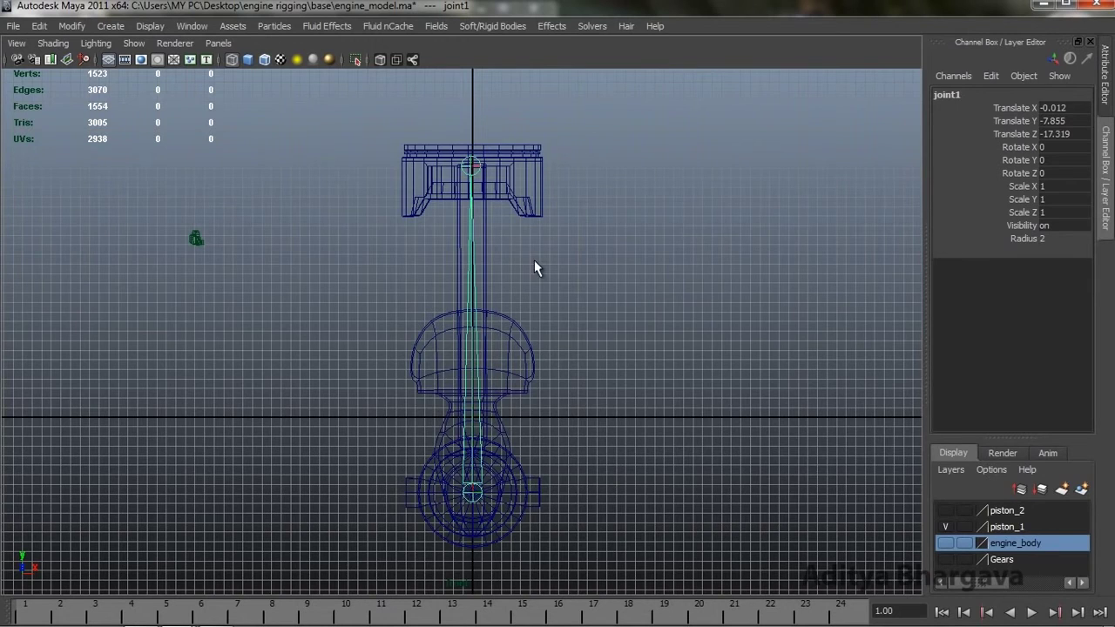
Step: Move the root joint along Z to about -14.9 so the joint chain sits inside the connecting rod
scroll(551, 364, "up", 2)
middle_click_drag(550, 353, 548, 337, "alt")
right_click_drag(548, 336, 548, 350, "alt")
key("space")
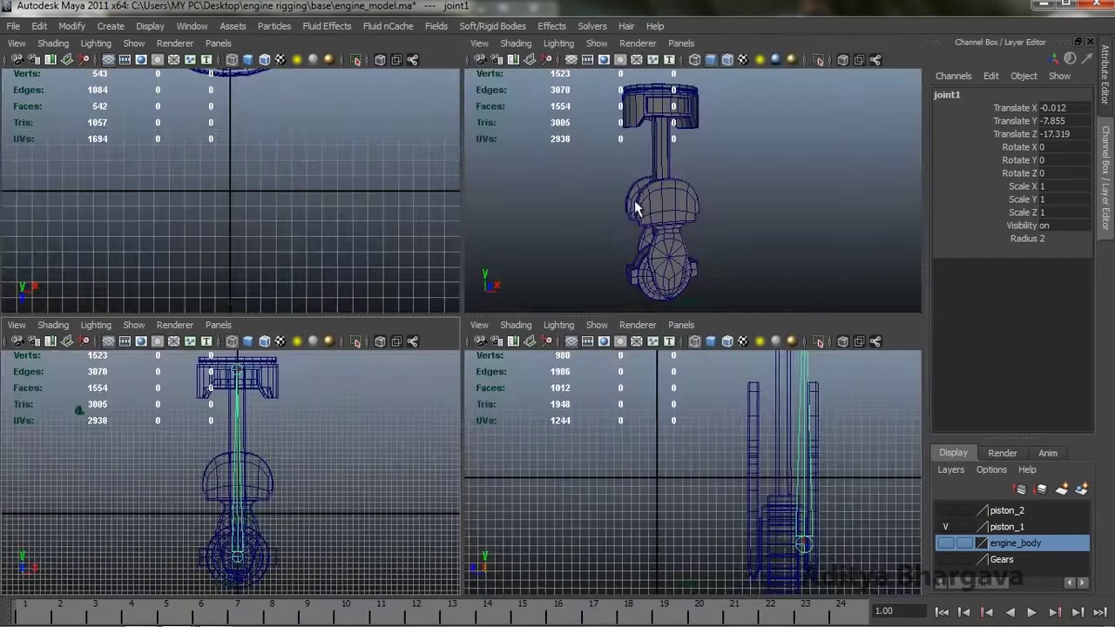
key("space")
left_click_drag(632, 241, 657, 323, "alt")
key("w")
middle_click_drag(571, 404, 570, 392, "alt")
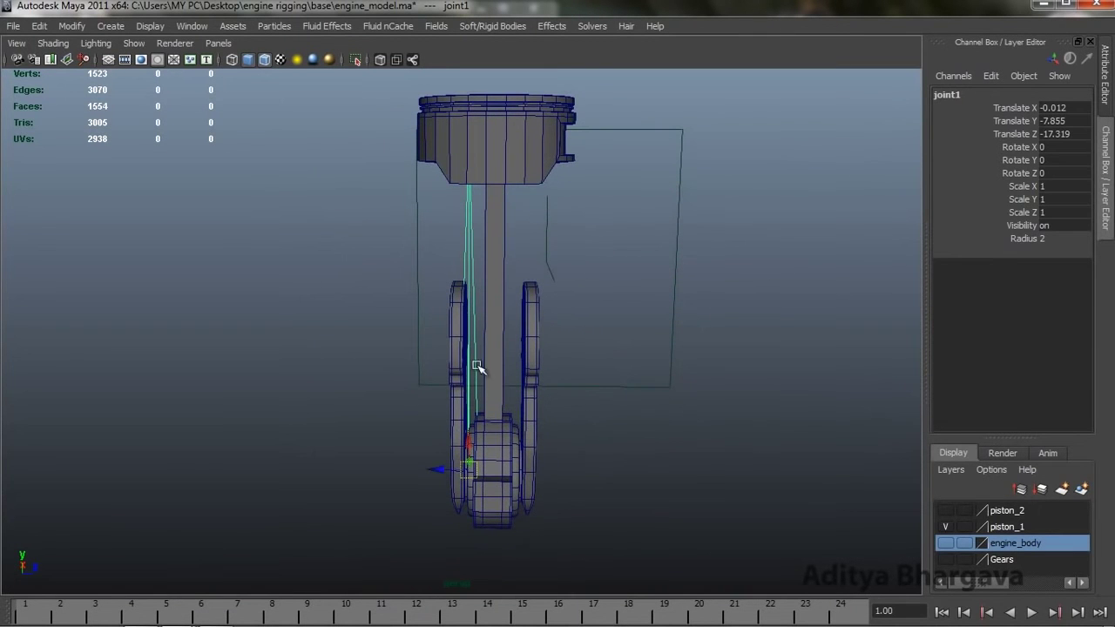
left_click_drag(438, 471, 459, 473)
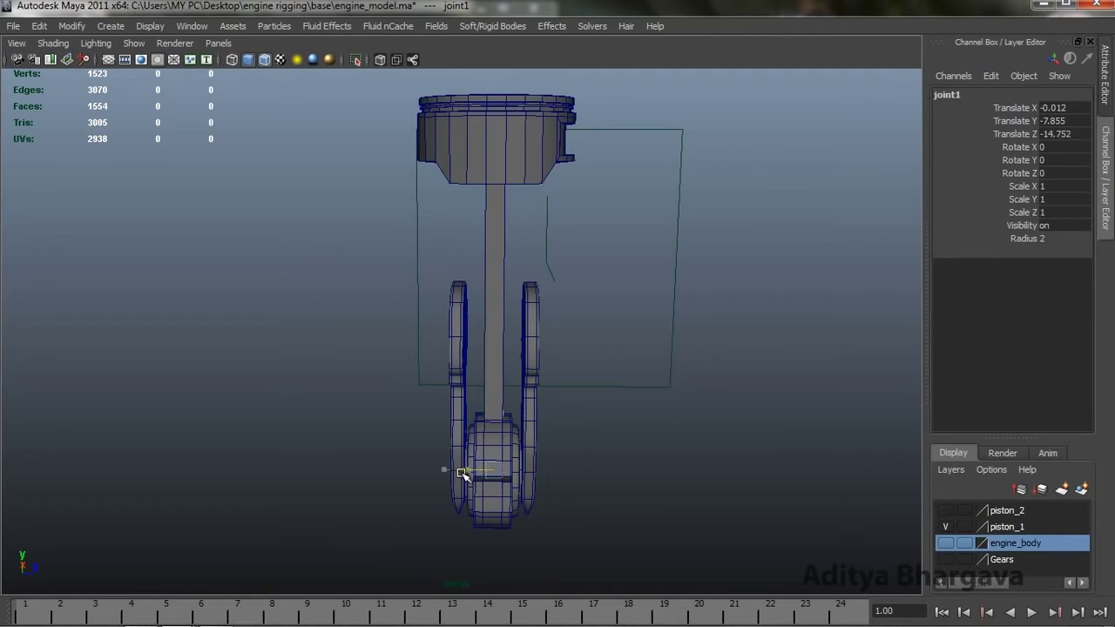
Step: Turn on X-Ray shading in the perspective view and check the joint chain's alignment inside the rod
left_click_drag(657, 481, 586, 438, "alt")
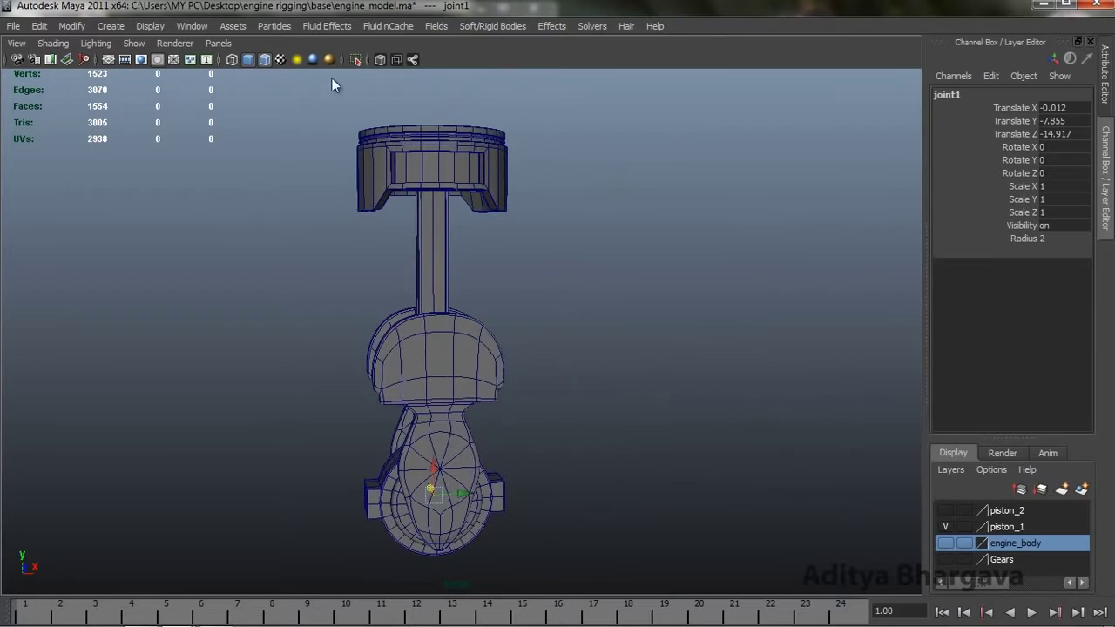
left_click(381, 62)
mouse_move(487, 233)
left_mouse_down("alt")
mouse_move(542, 252)
mouse_move(511, 255)
left_mouse_up("alt")
middle_click_drag(511, 255, 562, 268, "alt")
scroll(577, 284, "up", 3)
scroll(581, 287, "down", 3)
left_click_drag(584, 287, 557, 277, "alt")
scroll(581, 271, "up", 3)
scroll(602, 283, "down", 3)
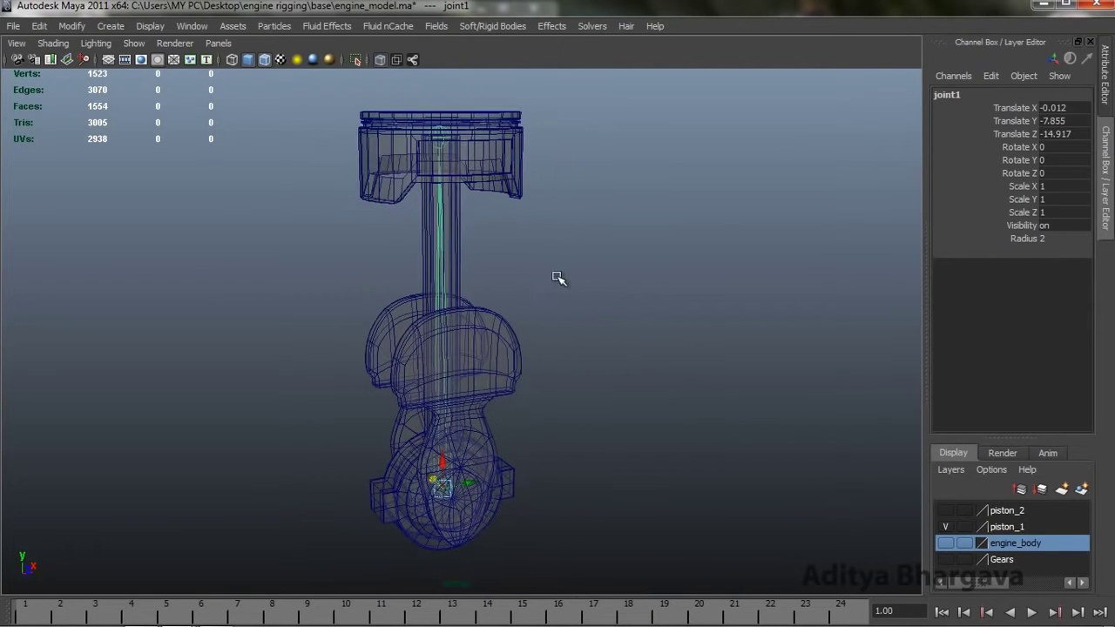
Step: Parent the connecting rod mesh to the root joint and clear the selection
left_click(454, 237)
left_click_drag(480, 304, 565, 320, "alt")
left_click(387, 57)
mouse_move(575, 269)
left_mouse_down("alt")
mouse_move(485, 267)
mouse_move(509, 274)
left_mouse_up("alt")
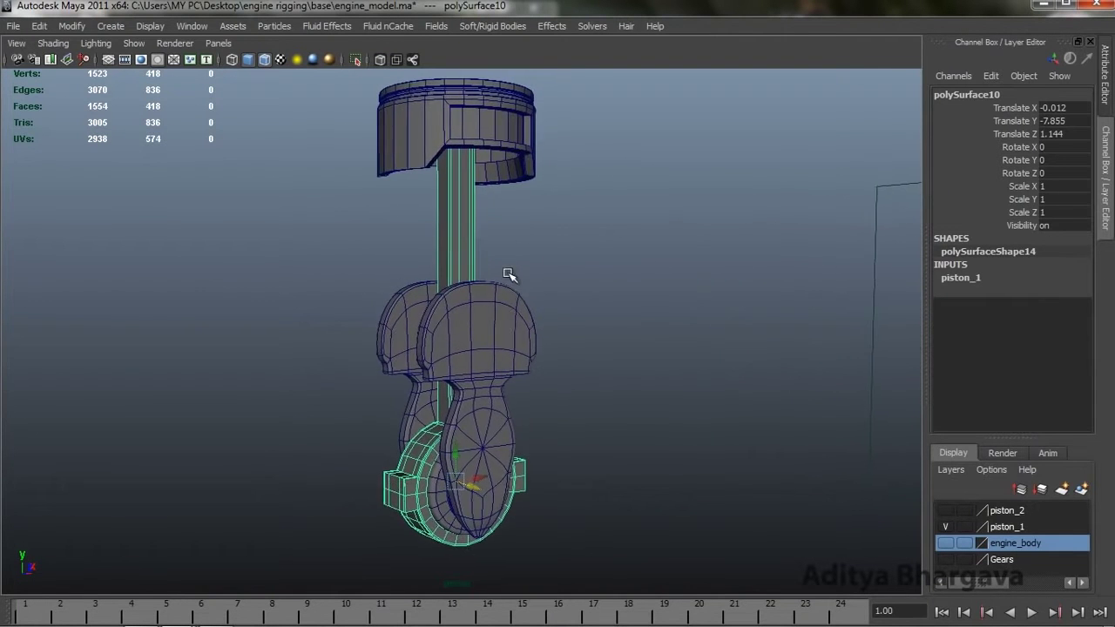
left_click(378, 59)
left_click(455, 231)
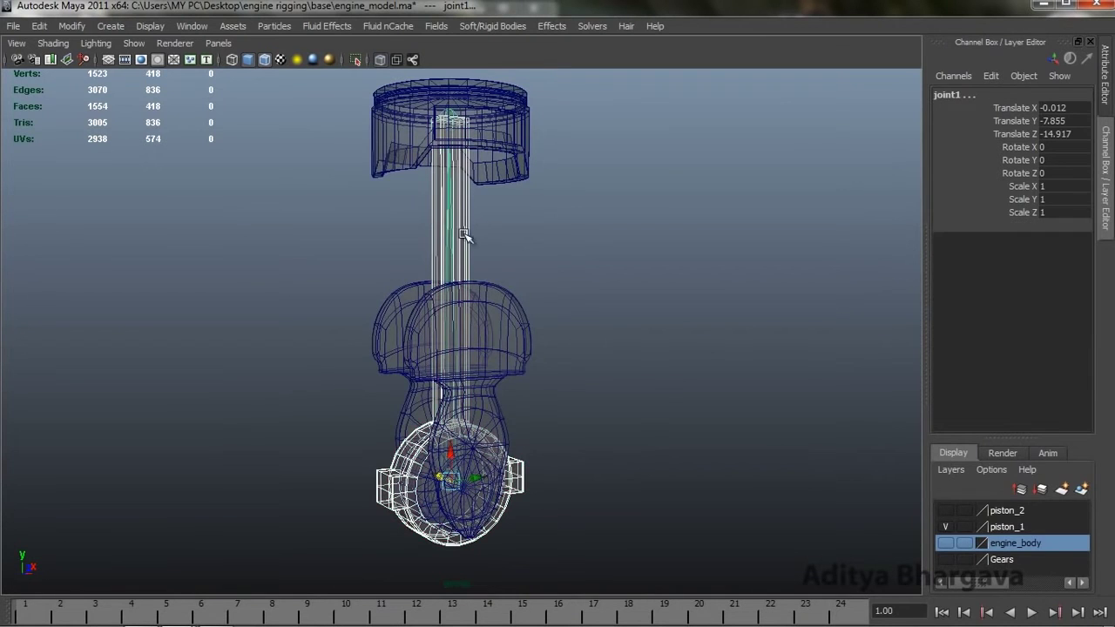
scroll(514, 264, "down", 2)
left_click_drag(495, 267, 511, 283, "alt")
scroll(514, 264, "up", 2)
left_click(486, 239)
left_click(673, 368)
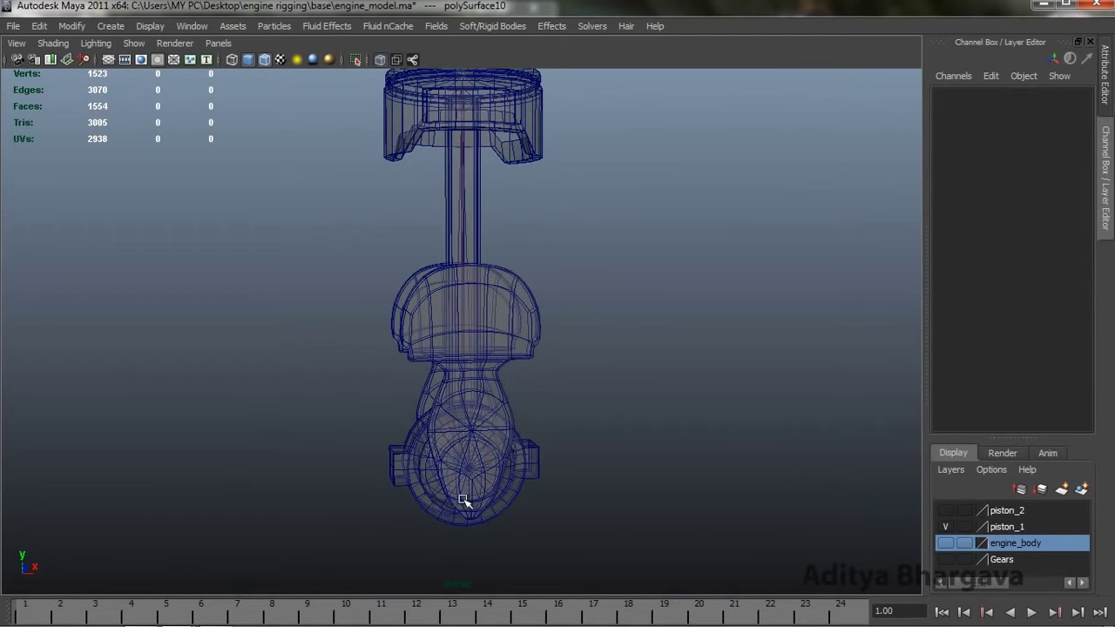
Step: Test-move the root joint sideways to check that the connecting rod follows, undoing each move
left_click(472, 477)
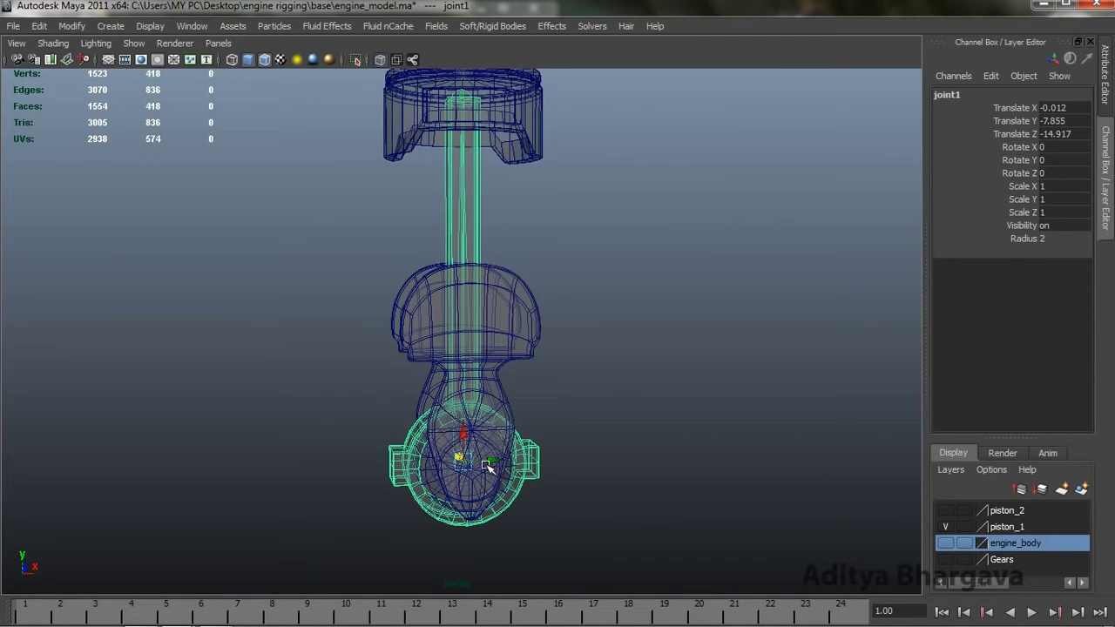
left_click(710, 435)
left_click(477, 448)
left_click_drag(498, 462, 539, 459)
key("ctrl+z")
left_click_drag(586, 350, 551, 330, "alt")
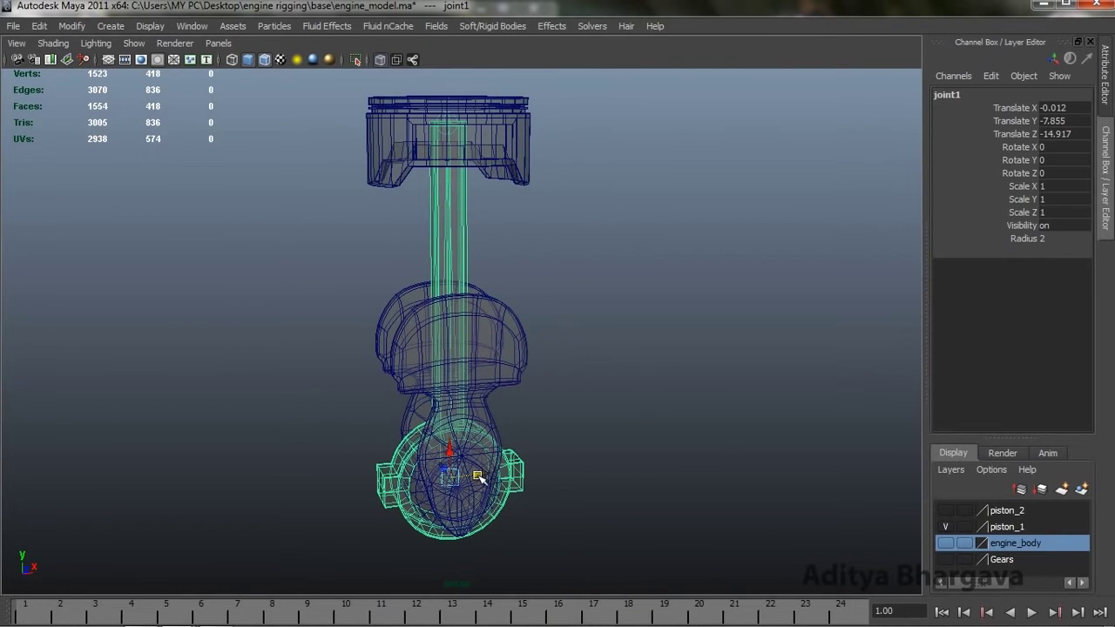
mouse_move(480, 474)
left_mouse_down()
mouse_move(560, 461)
mouse_move(473, 473)
mouse_move(493, 473)
left_mouse_up()
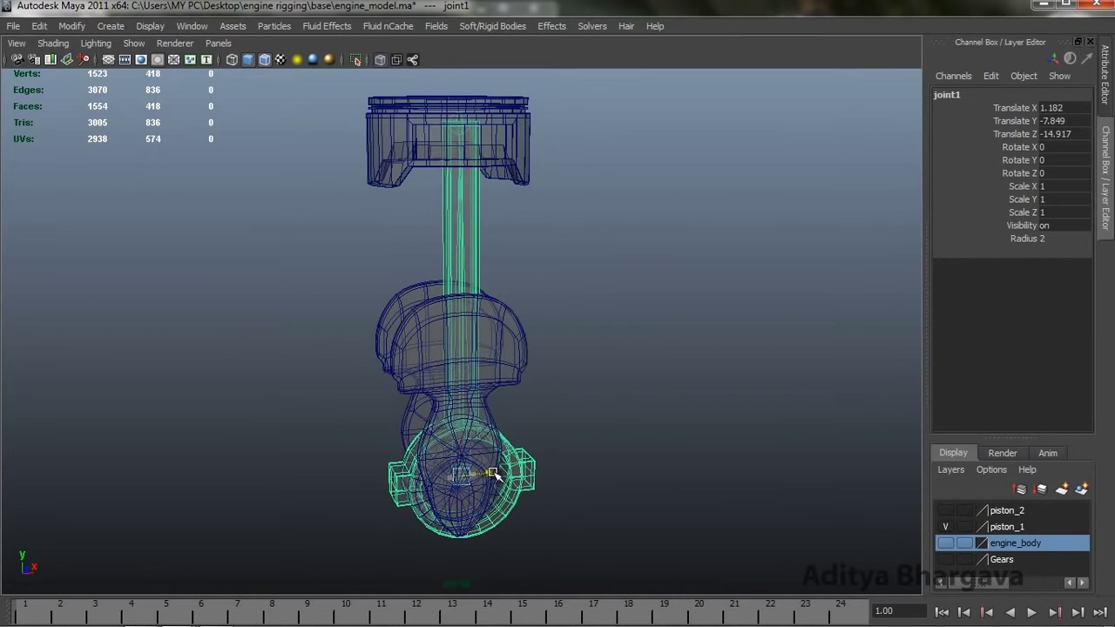
key("ctrl+z")
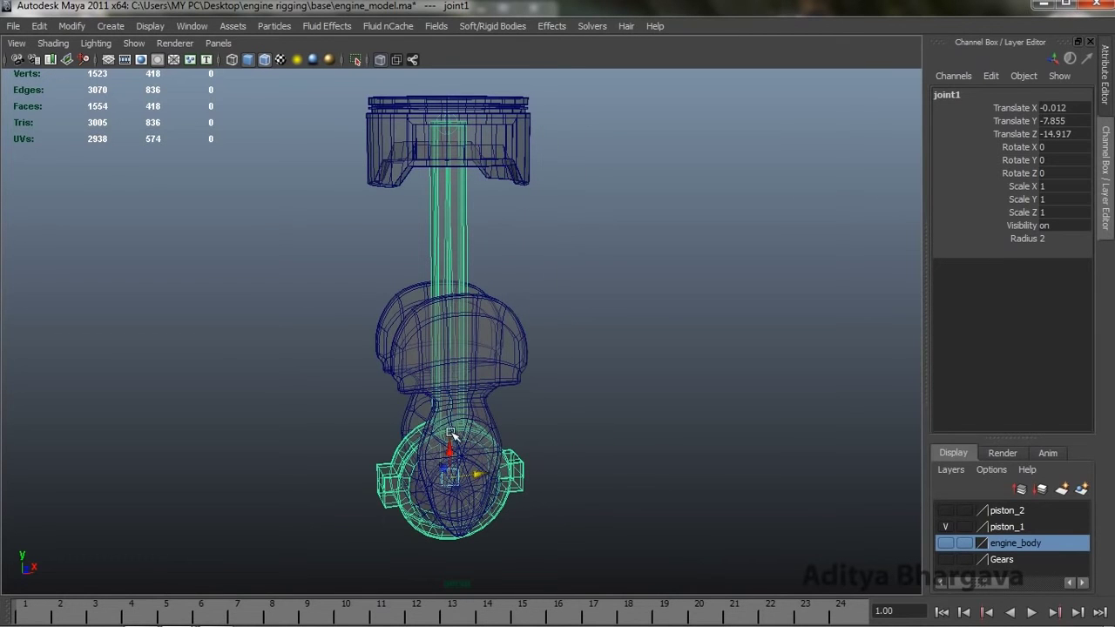
Step: Create an IK handle with the IK Handle Tool from the root joint at the crank pin to the joint inside the piston
middle_click_drag(542, 276, 527, 301, "alt")
left_click_drag(507, 303, 525, 310, "alt")
left_click(566, 282)
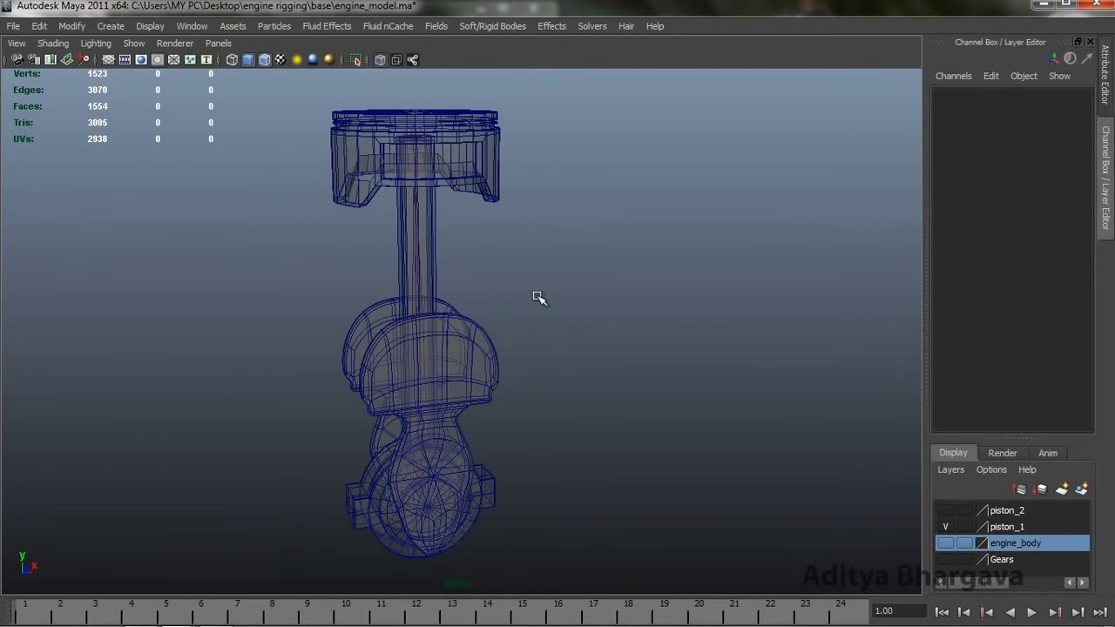
left_click(427, 502)
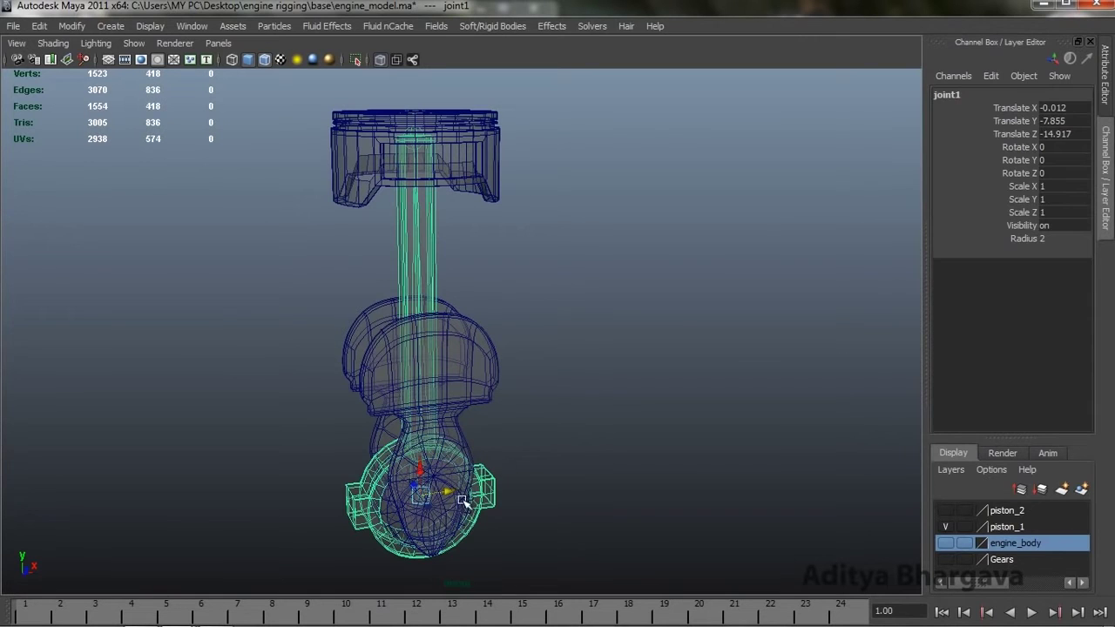
key("space")
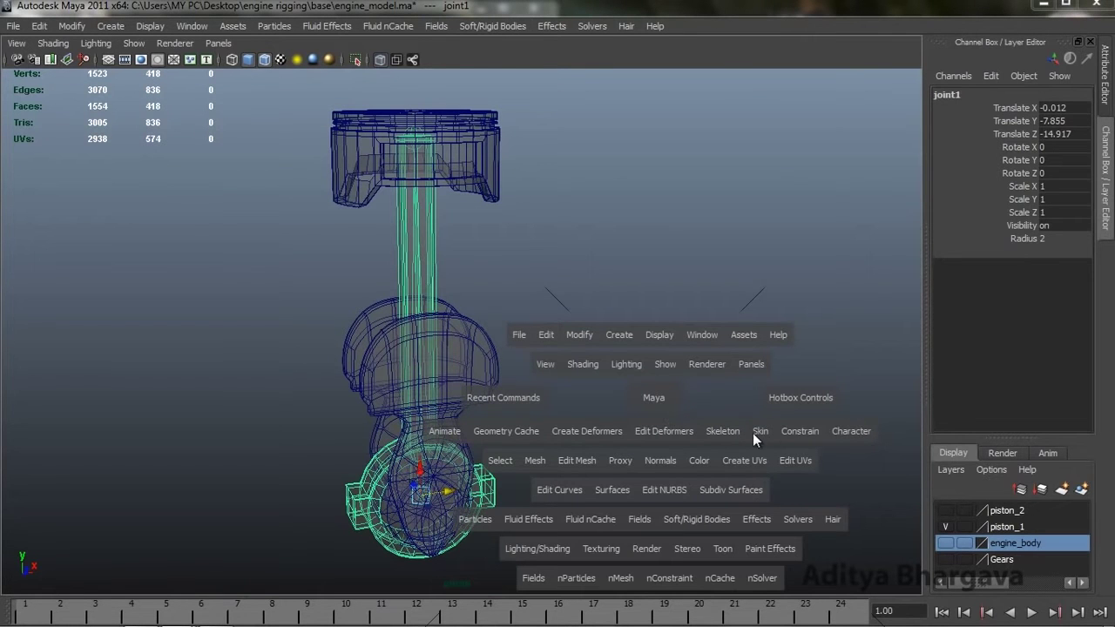
left_click(725, 431)
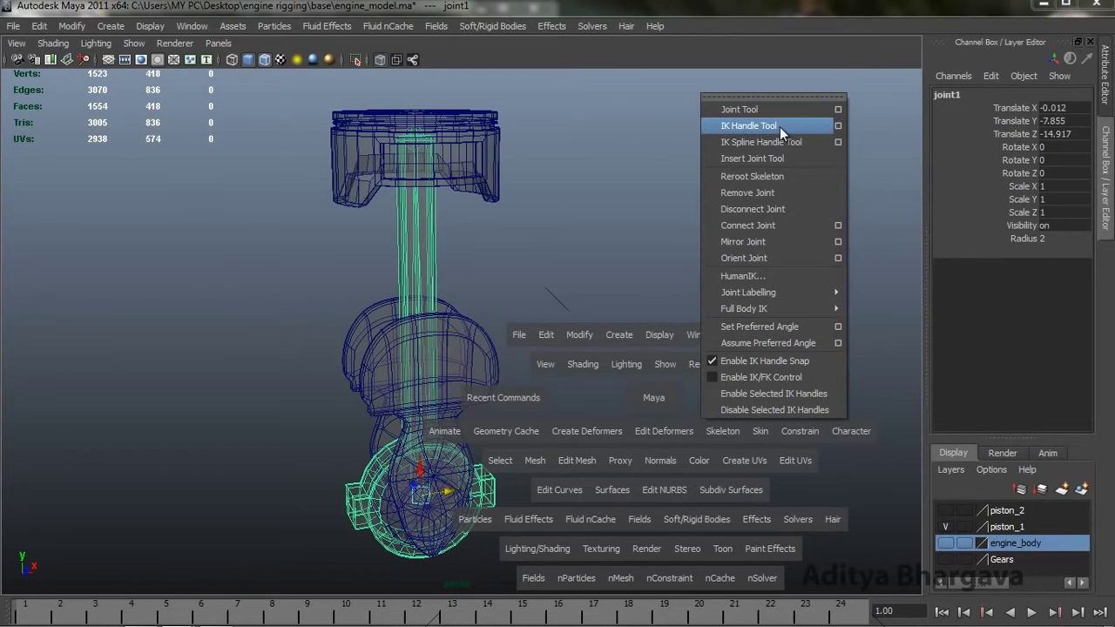
left_click(779, 126)
scroll(522, 418, "up", 5)
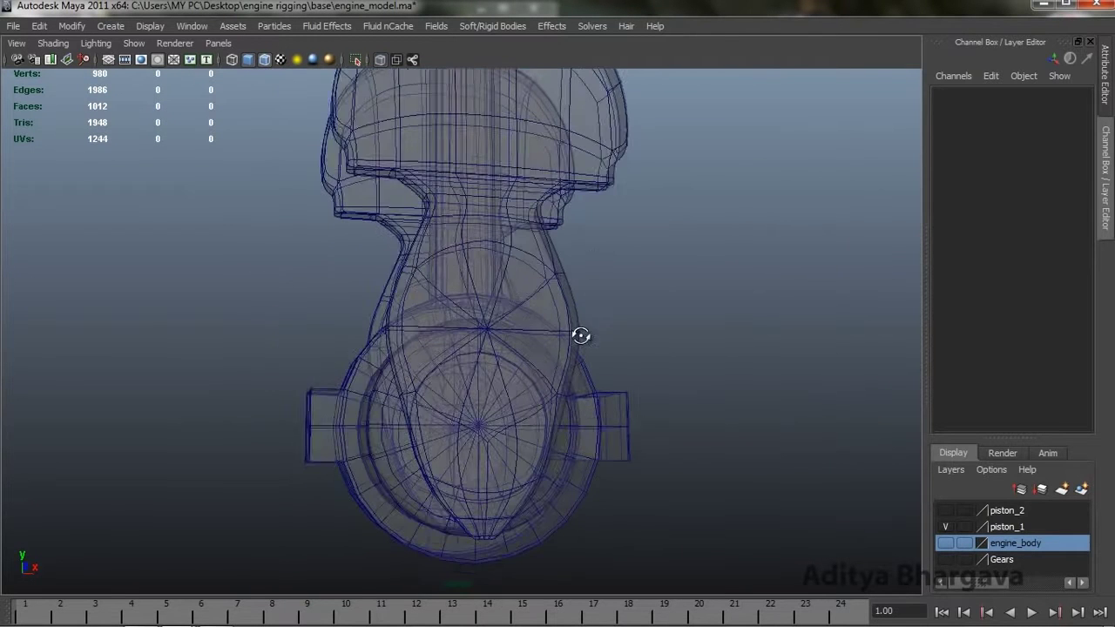
left_click_drag(581, 323, 586, 338, "alt")
left_click(471, 441)
middle_click_drag(627, 256, 614, 383, "alt")
left_click_drag(614, 384, 562, 265, "alt")
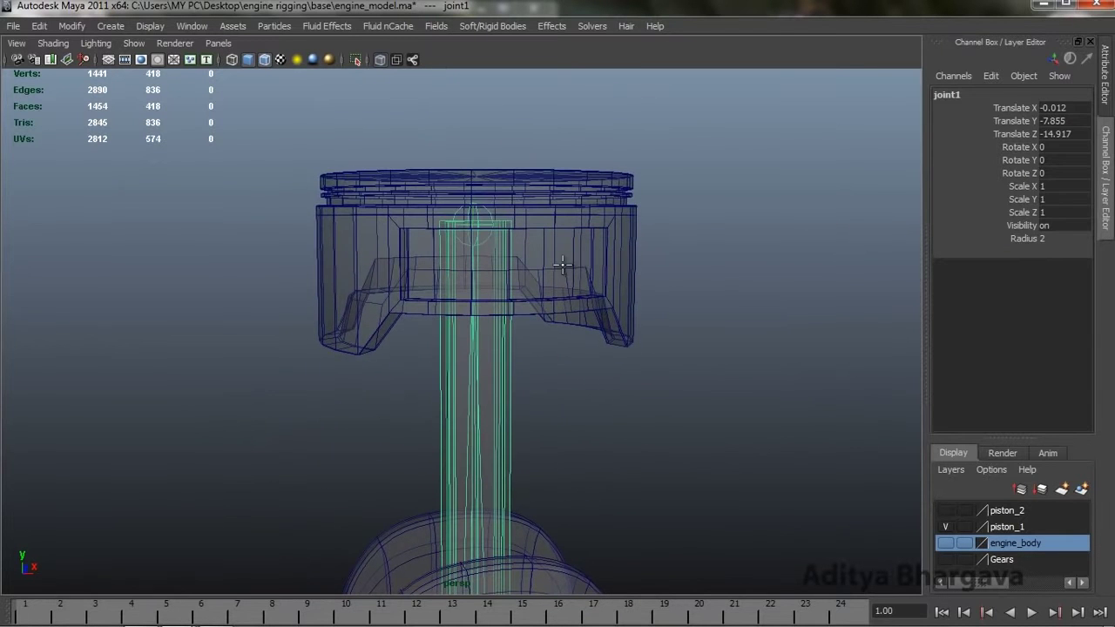
left_click(487, 211)
Step: Try moving the root joint to test how the rod reacts to the IK handle, and undo the move
scroll(528, 276, "down", 2)
middle_click_drag(535, 292, 565, 227, "alt")
left_click_drag(565, 227, 520, 296, "alt")
scroll(519, 298, "down", 2)
middle_click_drag(520, 305, 534, 218, "alt")
left_click_drag(534, 218, 548, 302, "alt")
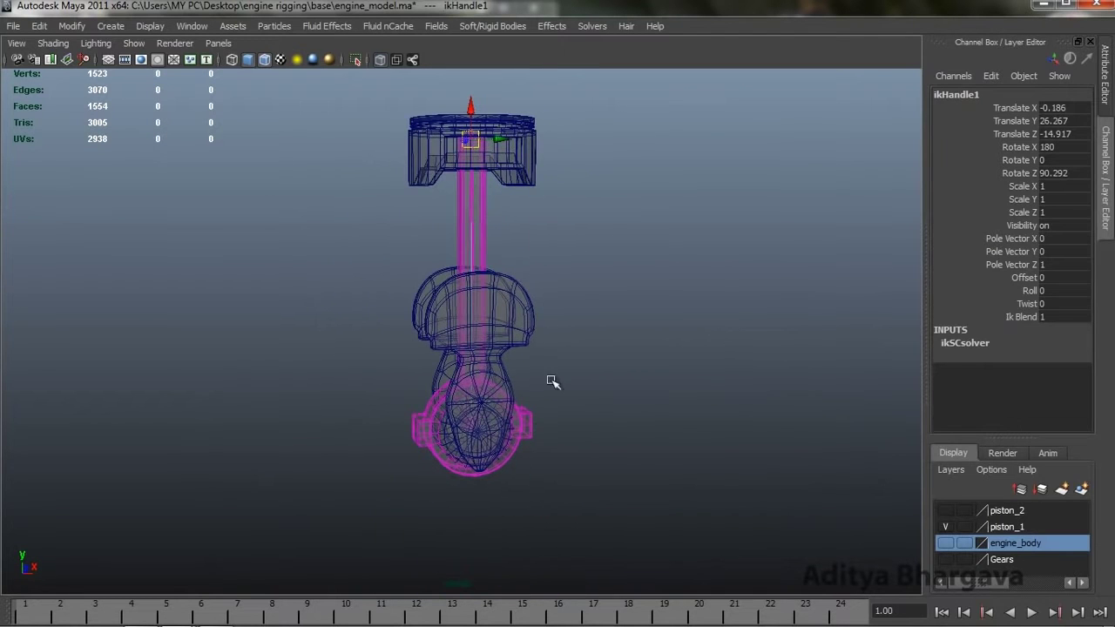
left_click(474, 434)
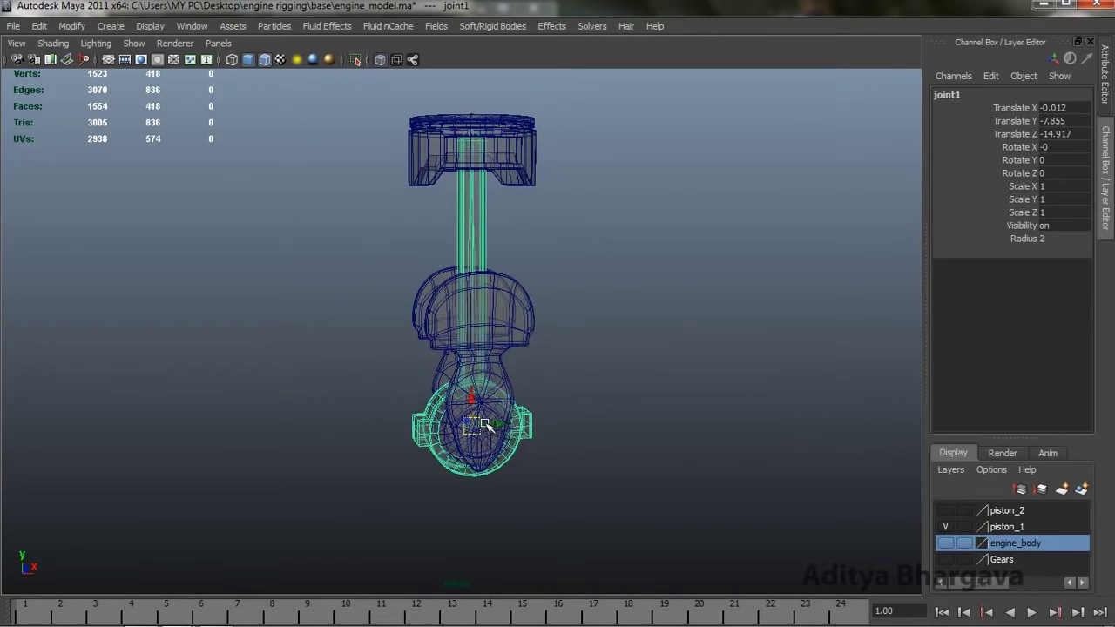
scroll(556, 416, "up", 2)
left_click_drag(553, 422, 505, 475, "alt")
key("ctrl+z")
Step: Open the Outliner, select ikHandle1, turn on stickiness in its IK handle attributes, and close the Outliner
middle_click_drag(590, 371, 601, 399, "alt")
scroll(607, 398, "up", 3)
left_click_drag(607, 398, 584, 378, "alt")
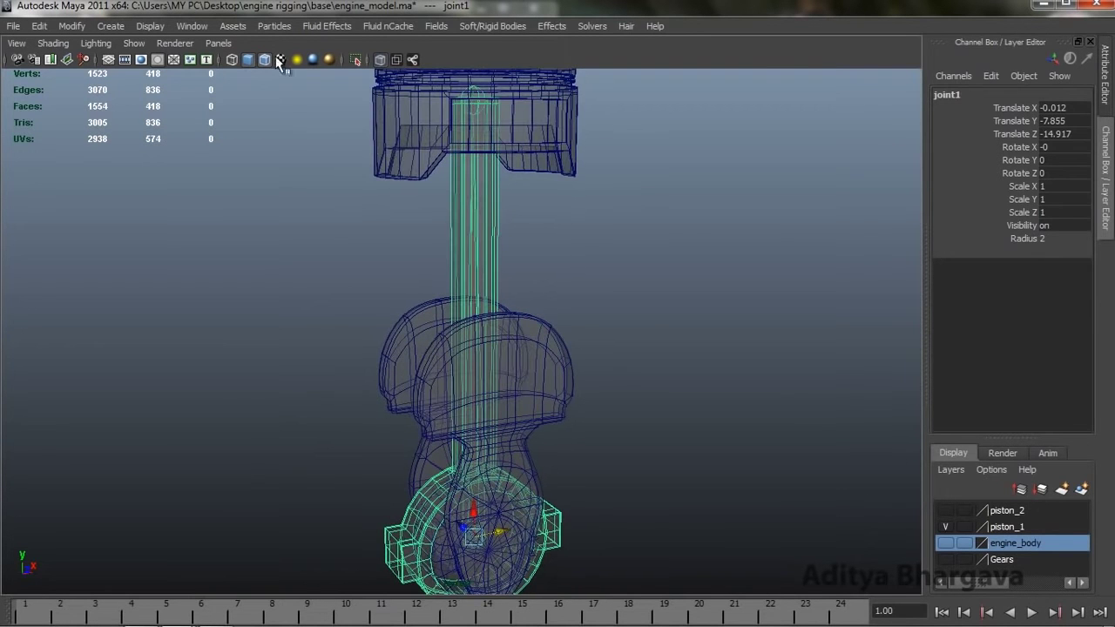
left_click(204, 26)
left_click(214, 145)
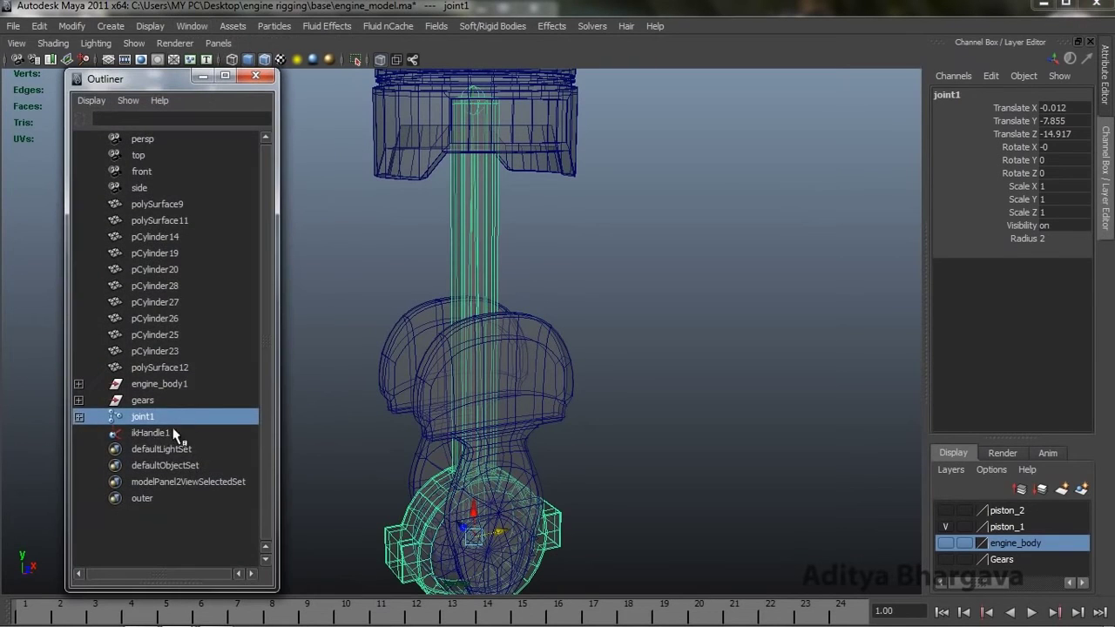
left_click(158, 432)
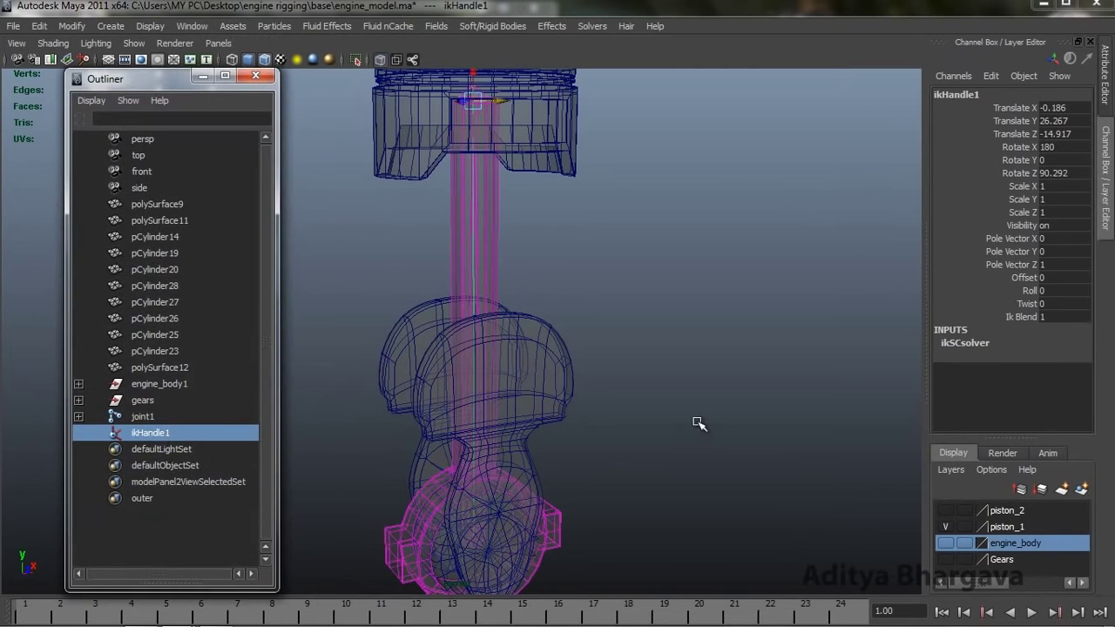
key("ctrl+a")
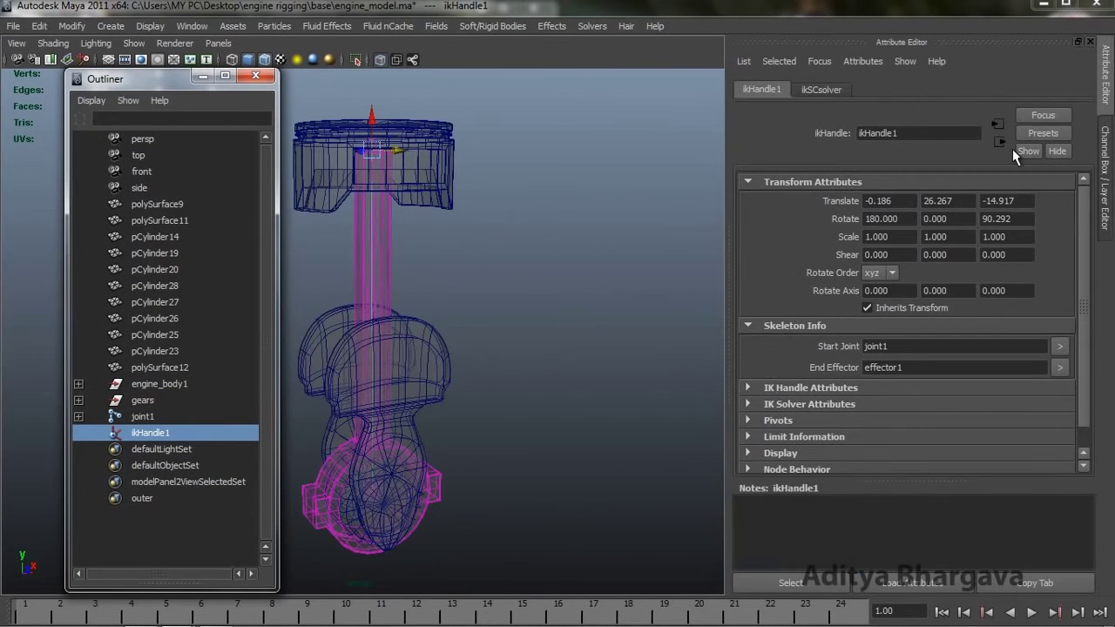
left_click(823, 391)
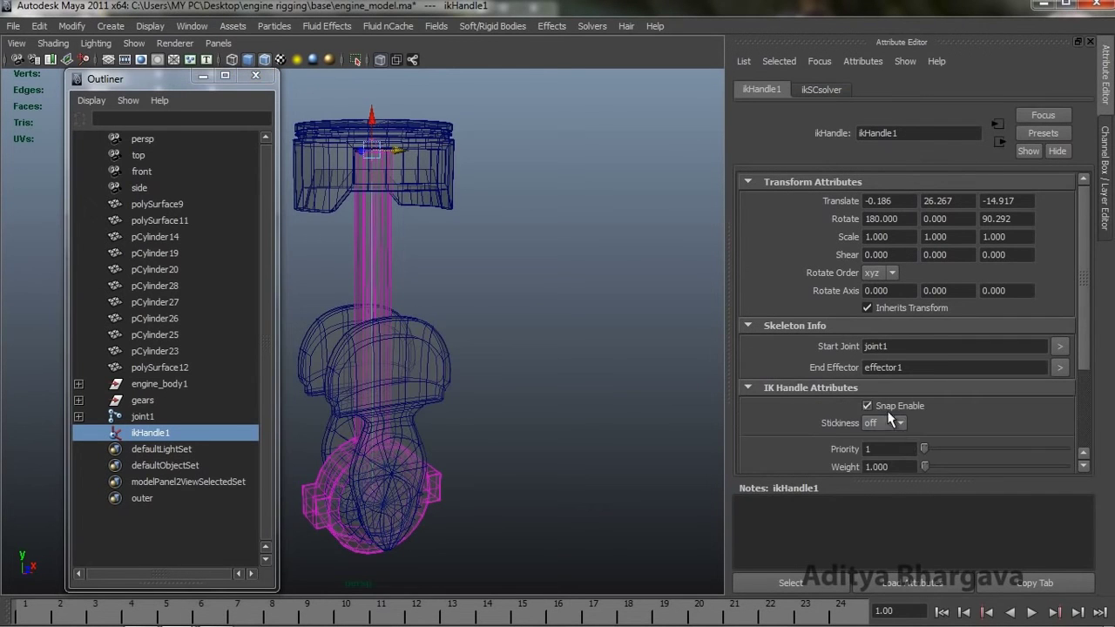
left_click(879, 423)
left_click(883, 449)
left_click(256, 77)
Step: Select the root joint and test-move it with the sticky IK handle, undoing each move
left_click_drag(462, 276, 430, 289, "alt")
left_click(359, 484)
left_click(374, 494)
left_click_drag(447, 505, 412, 486, "alt")
key("ctrl+z")
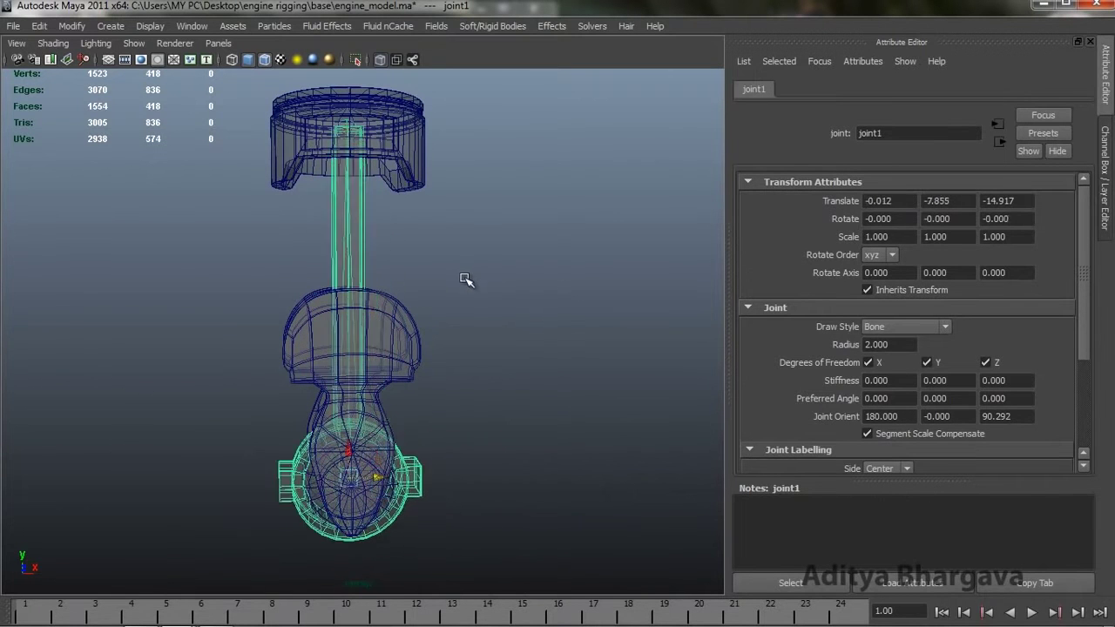
left_click_drag(443, 331, 418, 349, "alt")
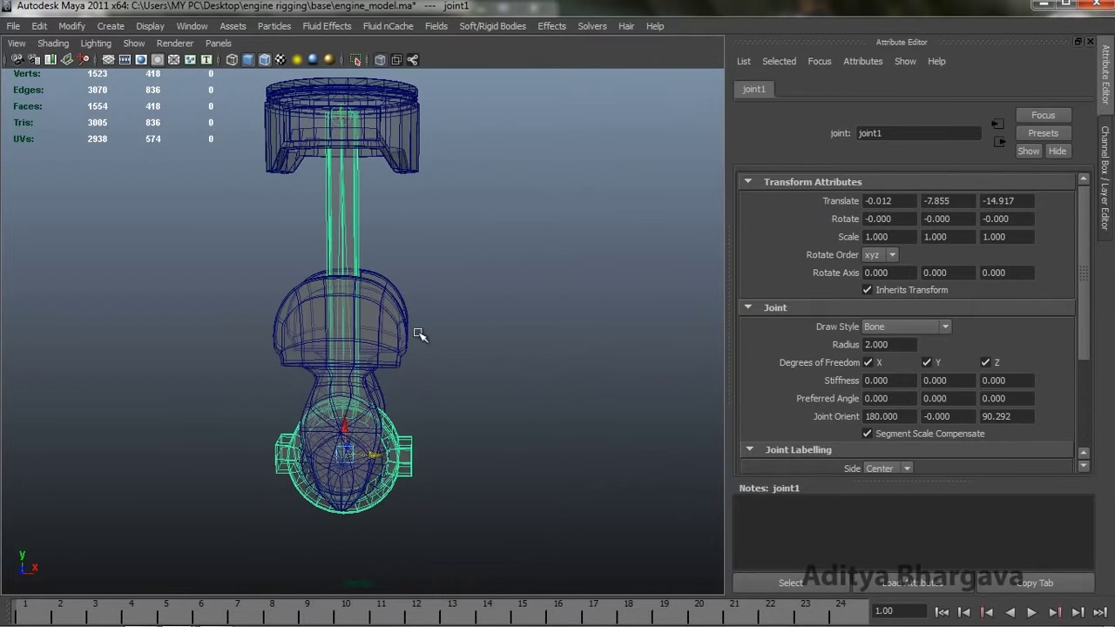
mouse_move(382, 454)
left_mouse_down()
mouse_move(317, 442)
mouse_move(383, 453)
left_mouse_up()
key("ctrl+z")
middle_click_drag(431, 324, 431, 327, "alt")
left_click_drag(431, 326, 459, 331, "alt")
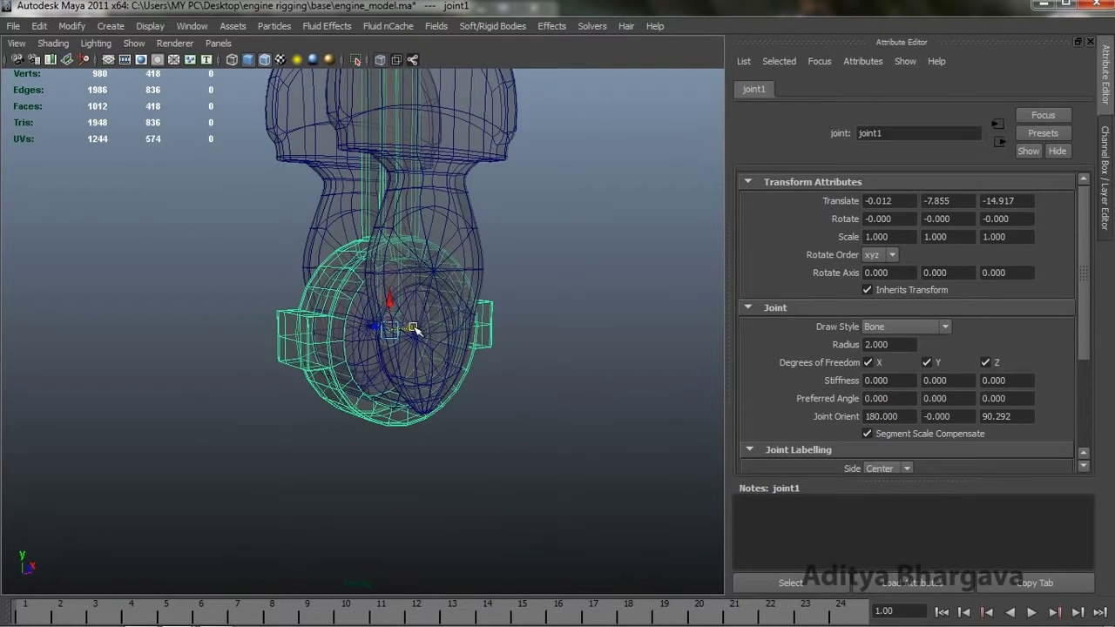
Step: Try rotating the front crank web about its pivot and undo the rotation
left_click_drag(460, 305, 357, 348, "alt")
left_click(364, 357)
key("e")
scroll(353, 386, "up", 4)
key("ctrl+z")
scroll(364, 350, "down", 1)
scroll(367, 340, "up", 1)
middle_click_drag(364, 361, 388, 250, "alt")
scroll(375, 317, "up", 1)
left_click_drag(388, 250, 449, 331, "alt")
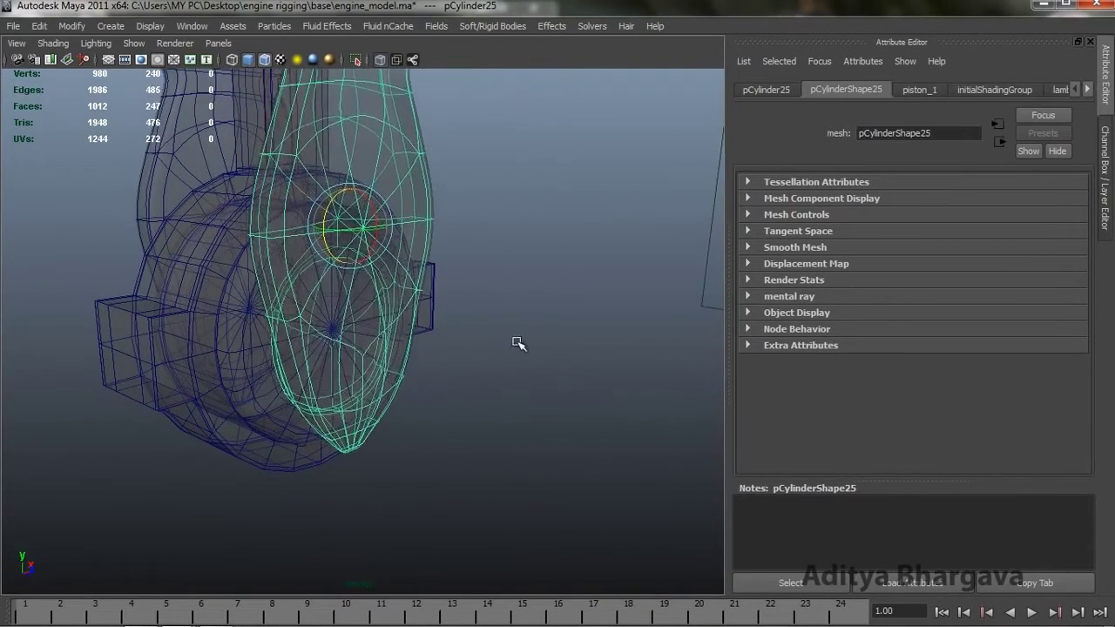
Step: Clear the selection and create a locator in the scene
left_click(461, 333)
key("space")
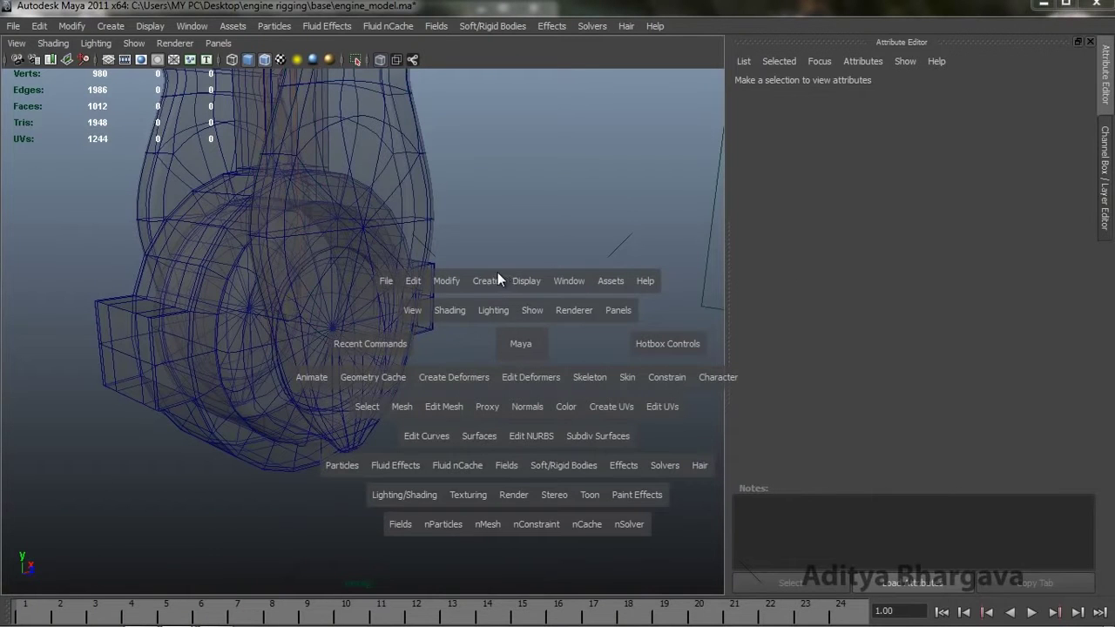
left_click(488, 280)
left_click(499, 549)
scroll(512, 462, "down", 5)
scroll(532, 413, "up", 2)
left_click_drag(545, 391, 488, 322, "alt")
scroll(511, 365, "up", 2)
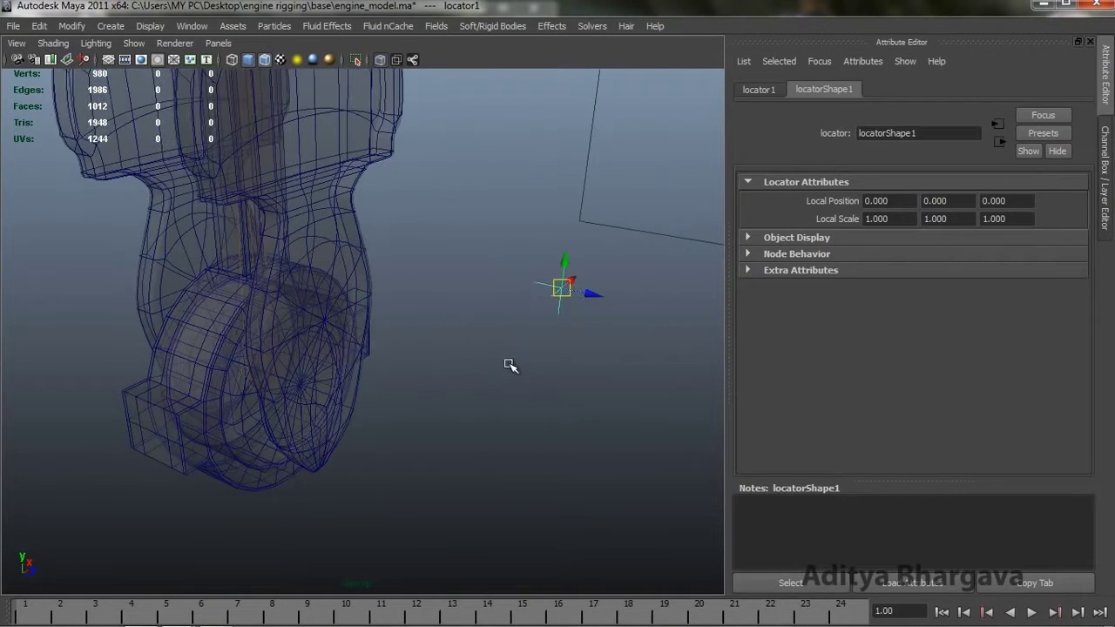
Step: Snap the locator to the crank pin's centre and place it at the pin's end beside the front crank web
scroll(510, 366, "up", 4)
left_click_drag(413, 308, 355, 365, "alt")
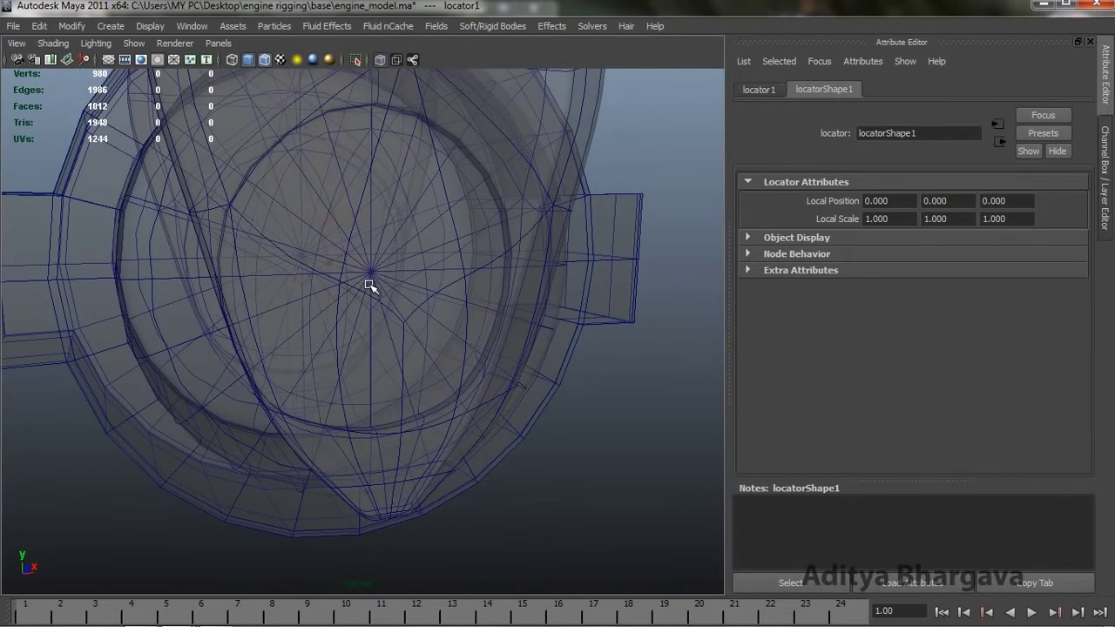
scroll(392, 308, "down", 5)
left_click_drag(396, 324, 391, 355, "alt")
scroll(453, 356, "up", 3)
scroll(380, 320, "up", 4)
scroll(384, 319, "down", 5)
scroll(396, 329, "up", 3)
scroll(397, 341, "up", 2)
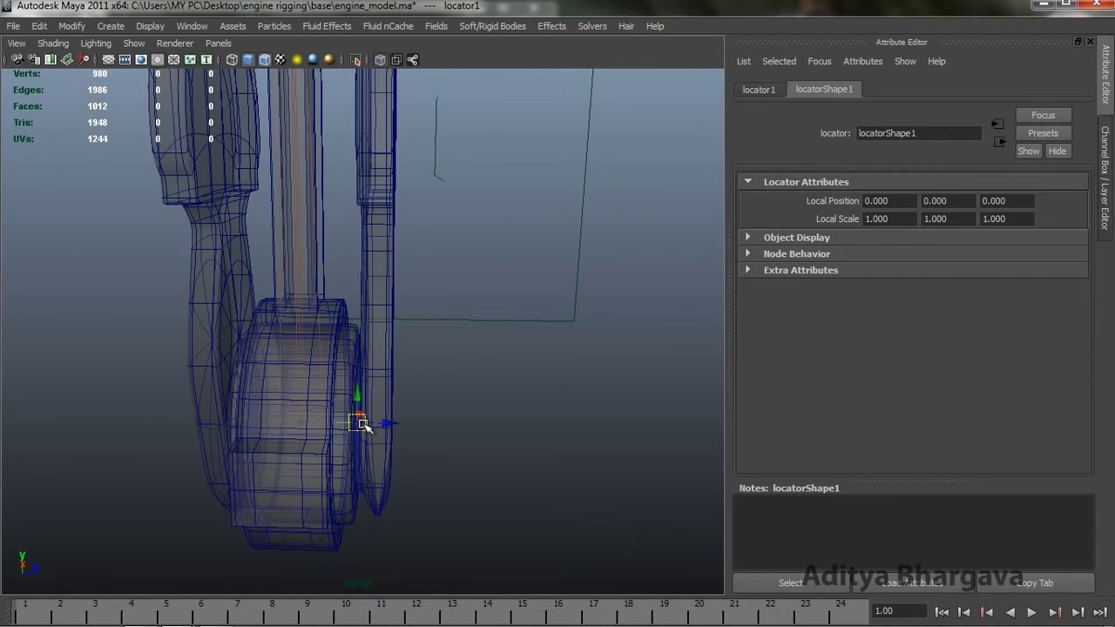
left_click_drag(365, 424, 423, 315, "alt")
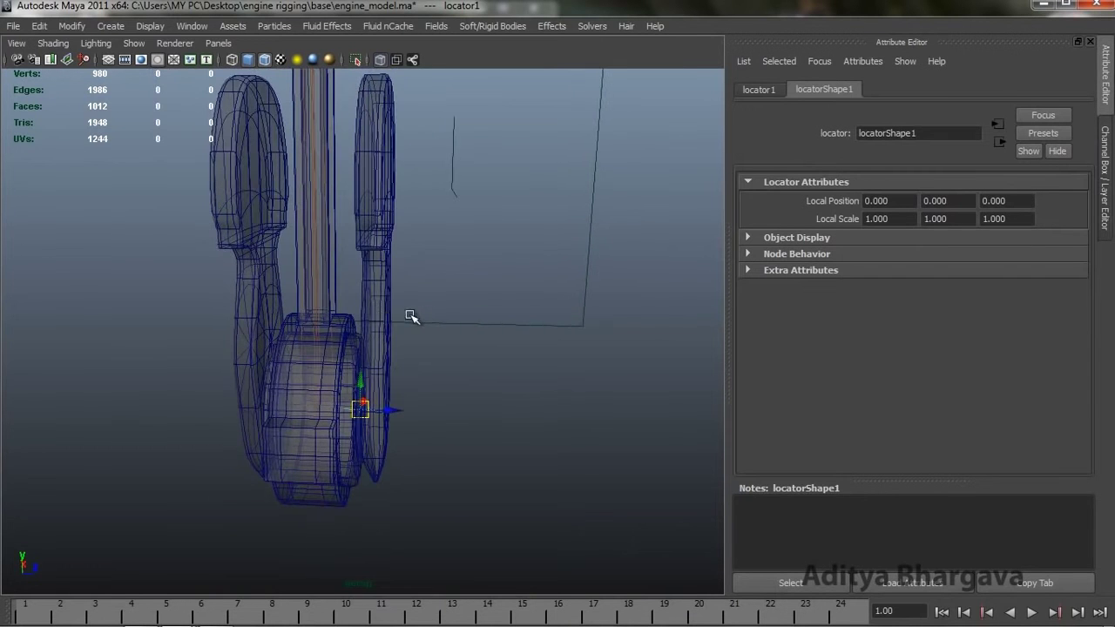
Step: Parent the locator to the front crank web
left_click(374, 273)
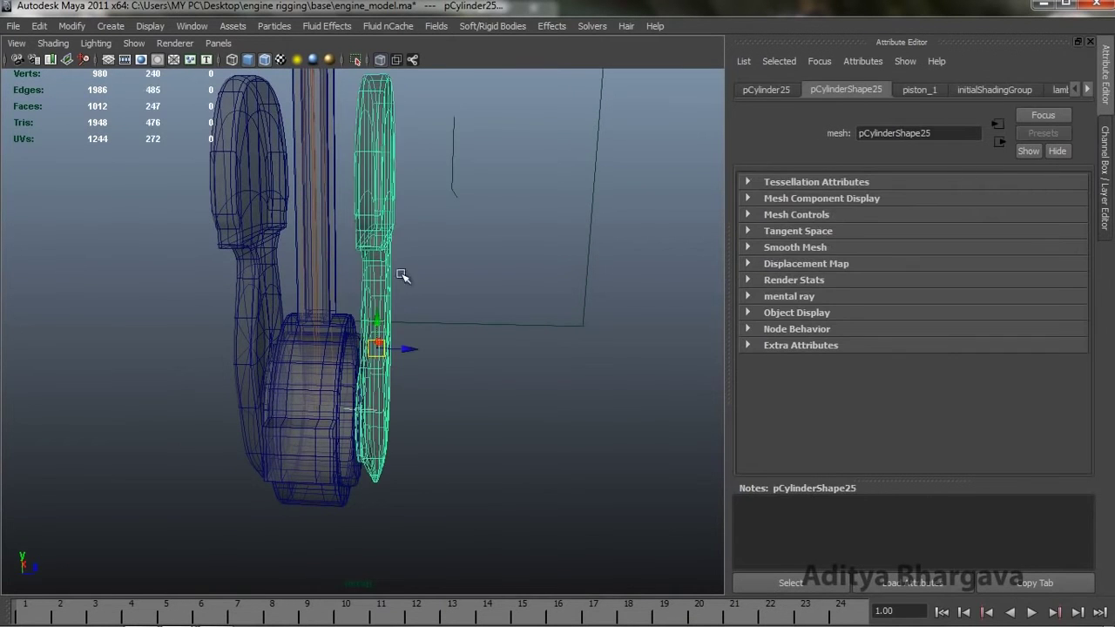
left_click_drag(435, 317, 419, 396, "alt")
key("ctrl+z")
middle_click_drag(419, 395, 440, 410, "alt")
right_click_drag(439, 410, 456, 411, "alt")
left_click_drag(453, 412, 438, 393, "alt")
Step: Test-move and rotate the front crank web to check that the parented locator follows, undoing each test
left_click(376, 291)
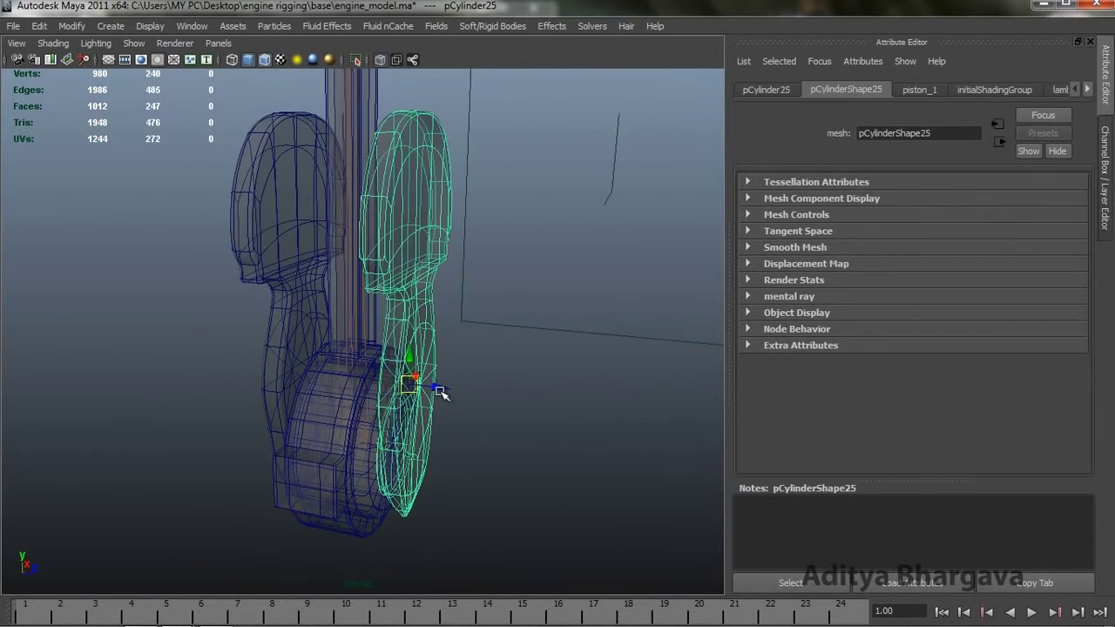
left_click(399, 371)
left_click_drag(462, 396, 491, 416, "alt")
middle_click_drag(571, 428, 444, 461)
left_click_drag(444, 461, 408, 458, "alt")
key("ctrl+z")
left_click_drag(480, 452, 431, 332, "alt")
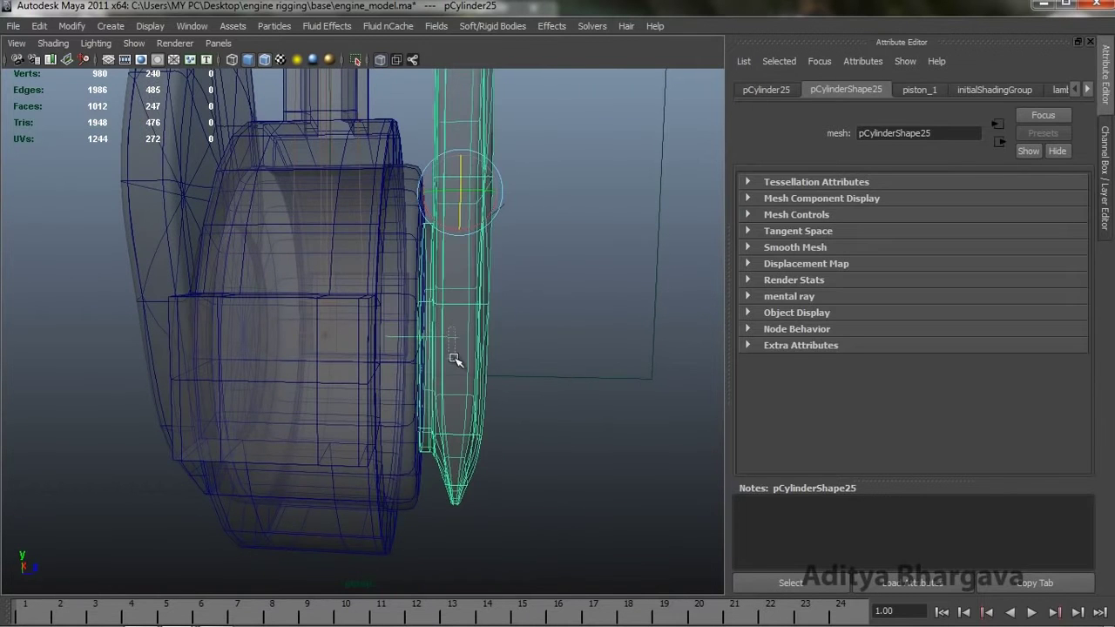
Step: Set the locator's scale to 5 on the X, Y and Z axes
left_click(453, 335)
key("ctrl+a")
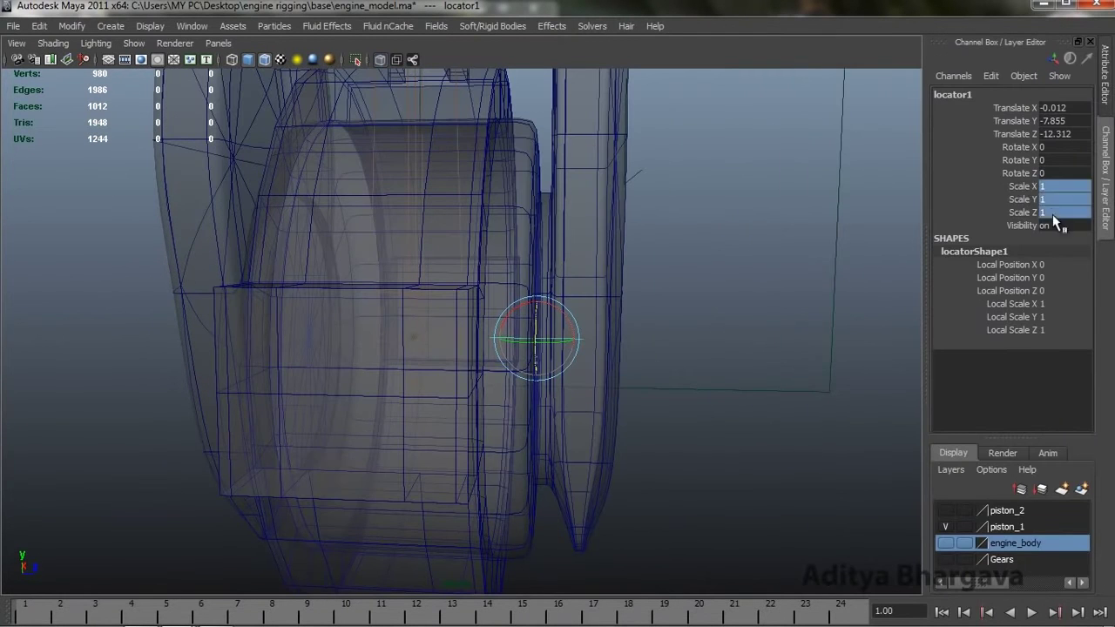
left_click_drag(800, 453, 769, 456, "alt")
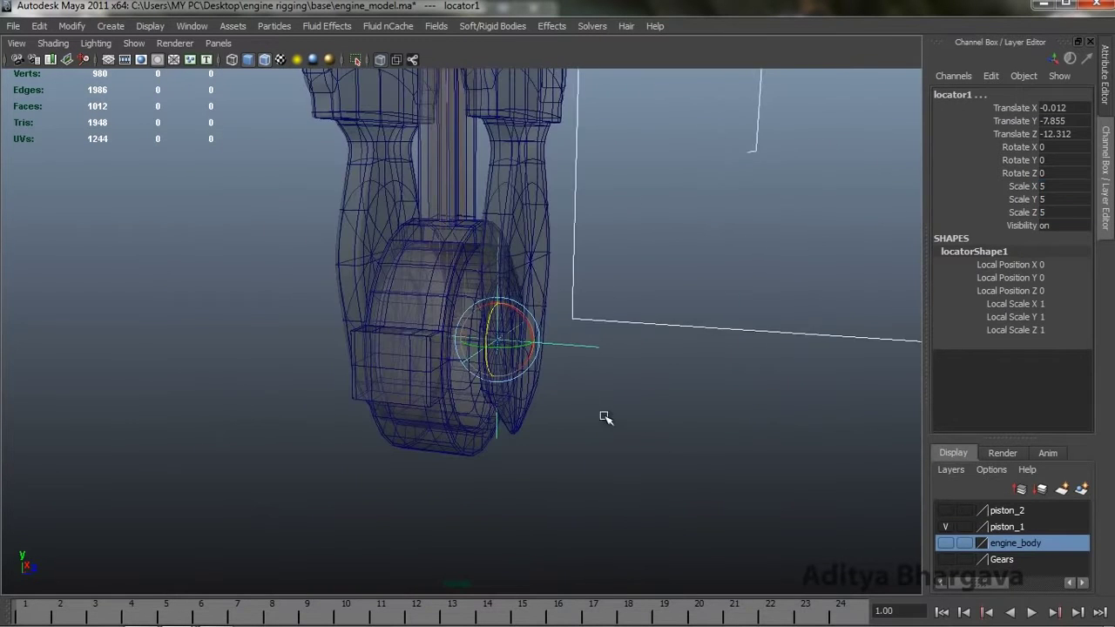
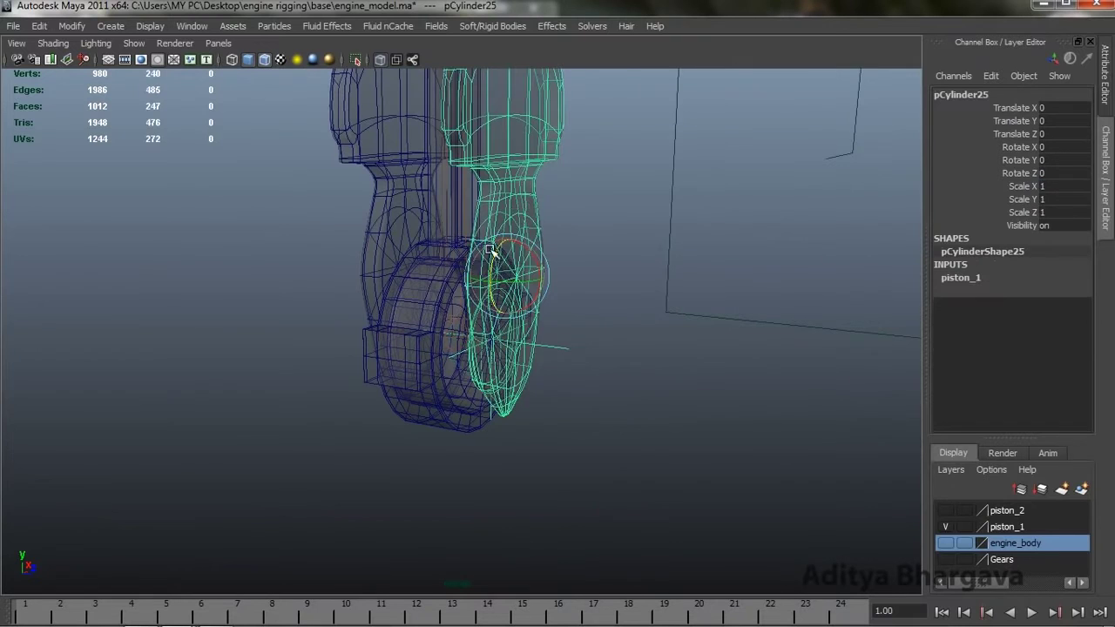
Step: Test-rotate the front crank web to check the enlarged locator's motion, and undo the rotation
left_click_drag(489, 263, 525, 311)
key("ctrl+z")
scroll(552, 269, "down", 4)
scroll(525, 311, "up", 5)
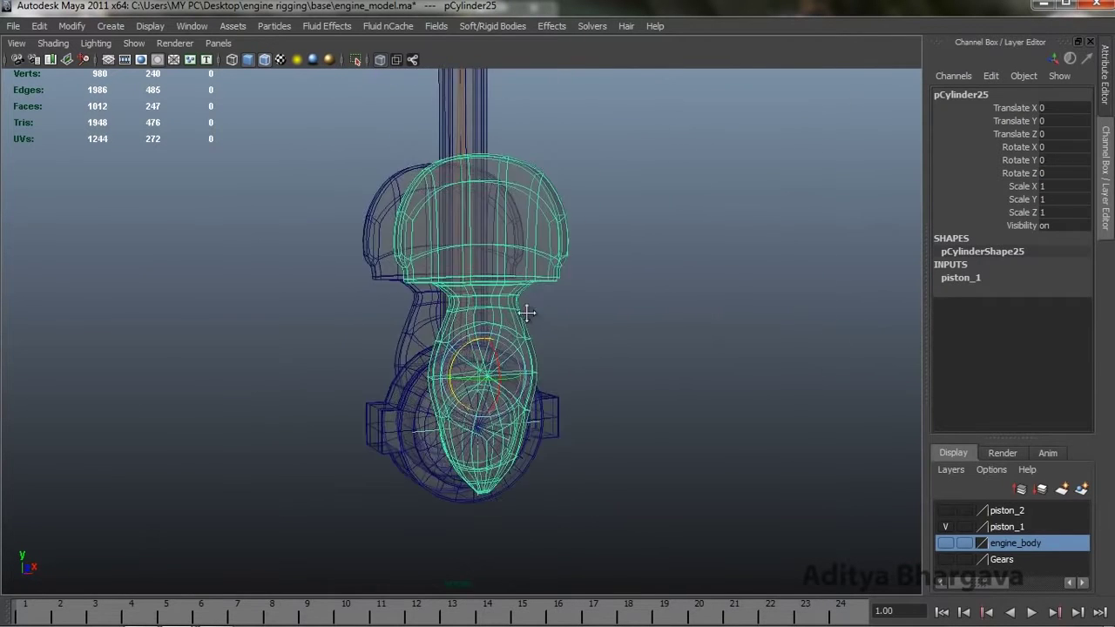
middle_click_drag(526, 338, 526, 310, "alt")
left_click_drag(526, 311, 504, 293, "alt")
Step: Turn off the X-ray display and parent the crank pin cylinder to the locator
left_click(526, 346)
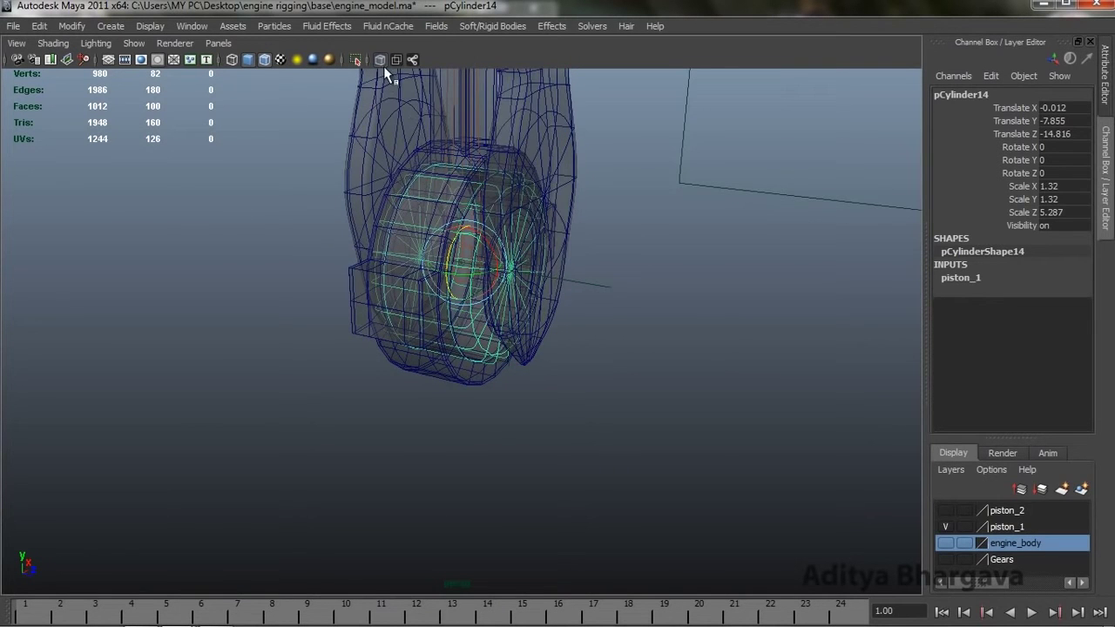
key("5")
mouse_move(589, 239)
left_mouse_down("alt")
mouse_move(602, 308)
mouse_move(589, 259)
mouse_move(549, 286)
mouse_move(600, 294)
mouse_move(502, 229)
mouse_move(545, 283)
mouse_move(531, 276)
left_mouse_up("alt")
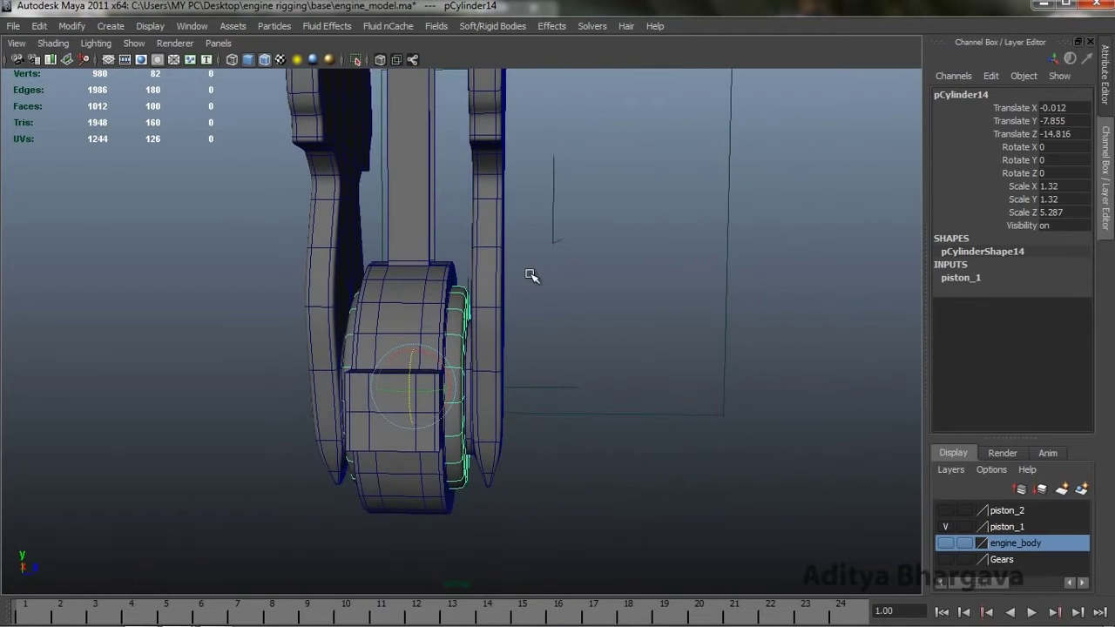
left_click(547, 391)
left_click_drag(626, 432, 555, 450, "alt")
Step: Try rotating the front crank web to check that the crank pin cylinder follows, undoing the test
key("ctrl+z")
left_click(491, 305)
key("ctrl+z")
left_click_drag(662, 427, 532, 424, "alt")
Step: Turn on X-ray display and point-constrain the root joint to the crank pin cylinder
left_click(532, 423)
left_click_drag(576, 479, 519, 373, "alt")
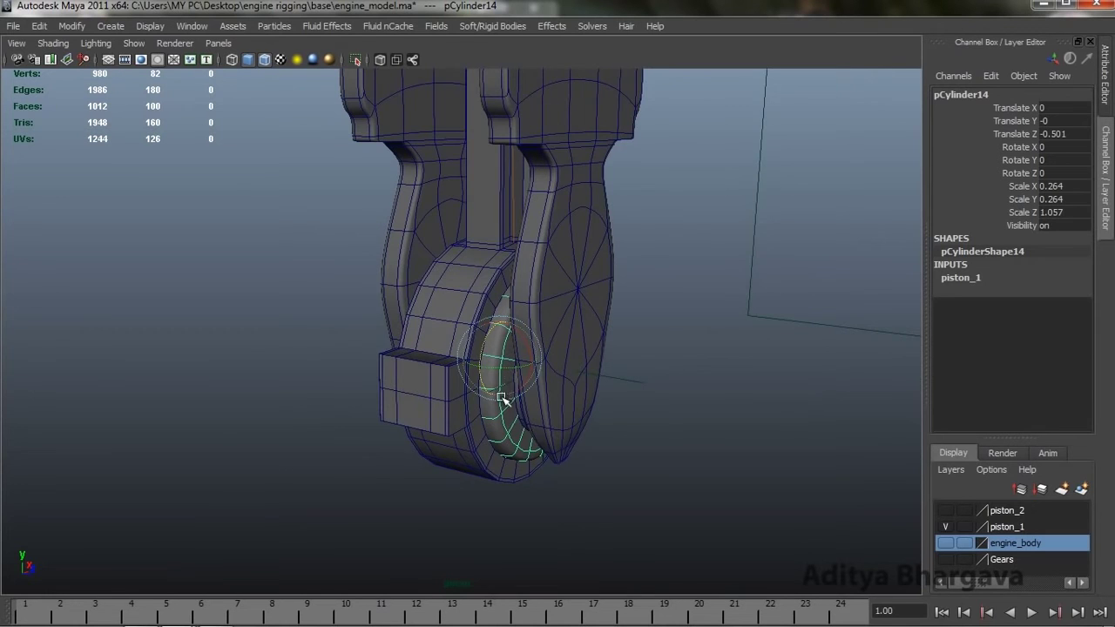
left_click_drag(516, 434, 493, 443, "alt")
key("w")
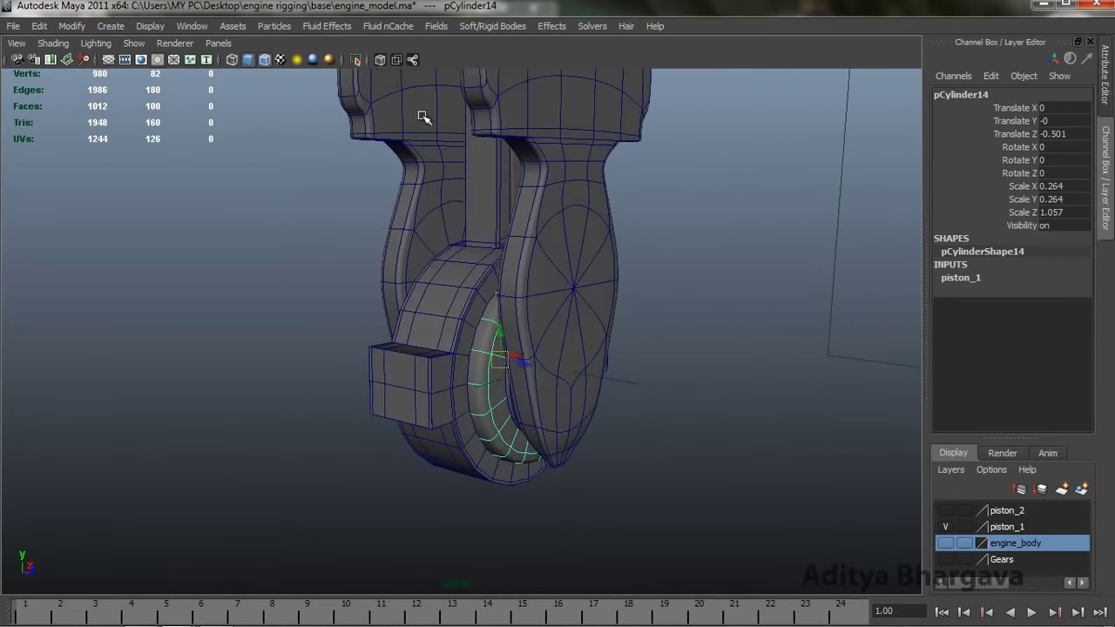
left_click(381, 60)
left_click_drag(522, 286, 454, 252, "alt")
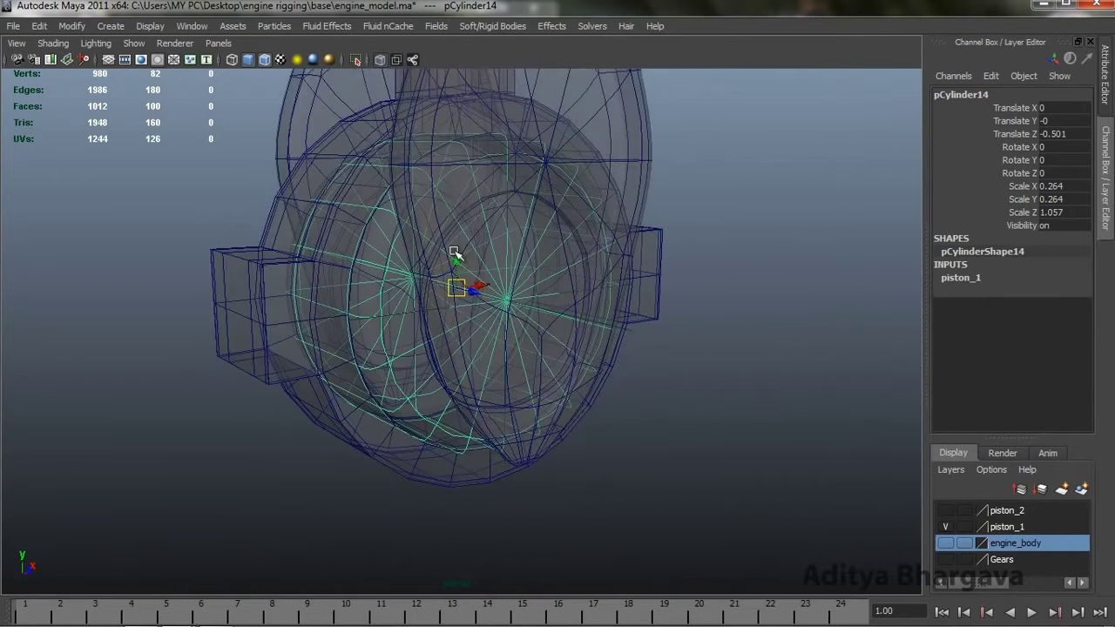
left_click(470, 275)
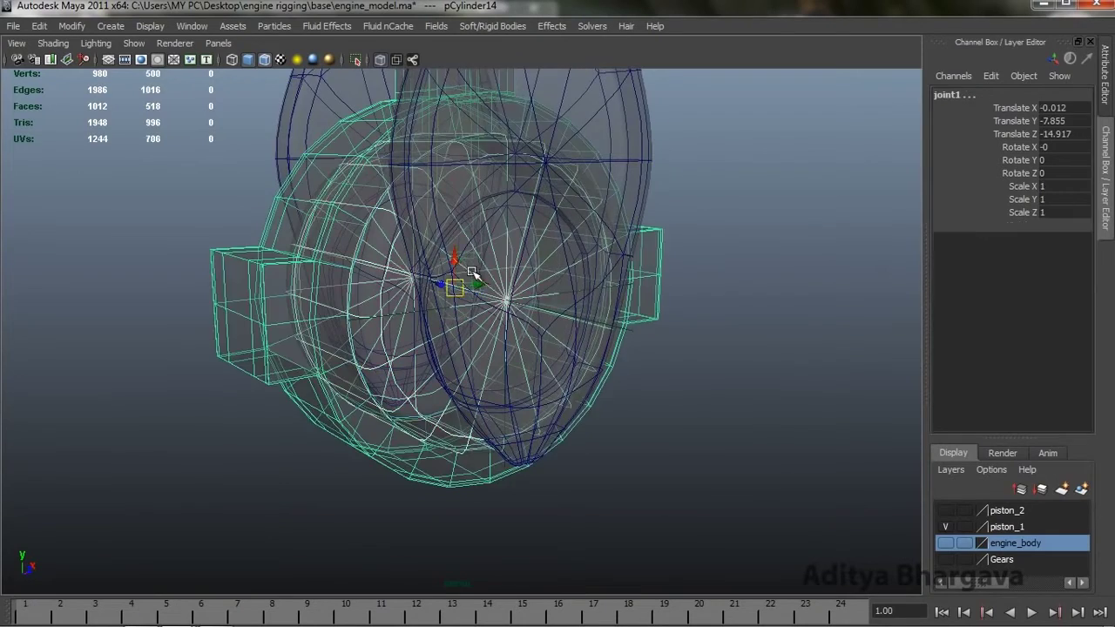
left_click_drag(493, 285, 505, 318, "alt")
key("space")
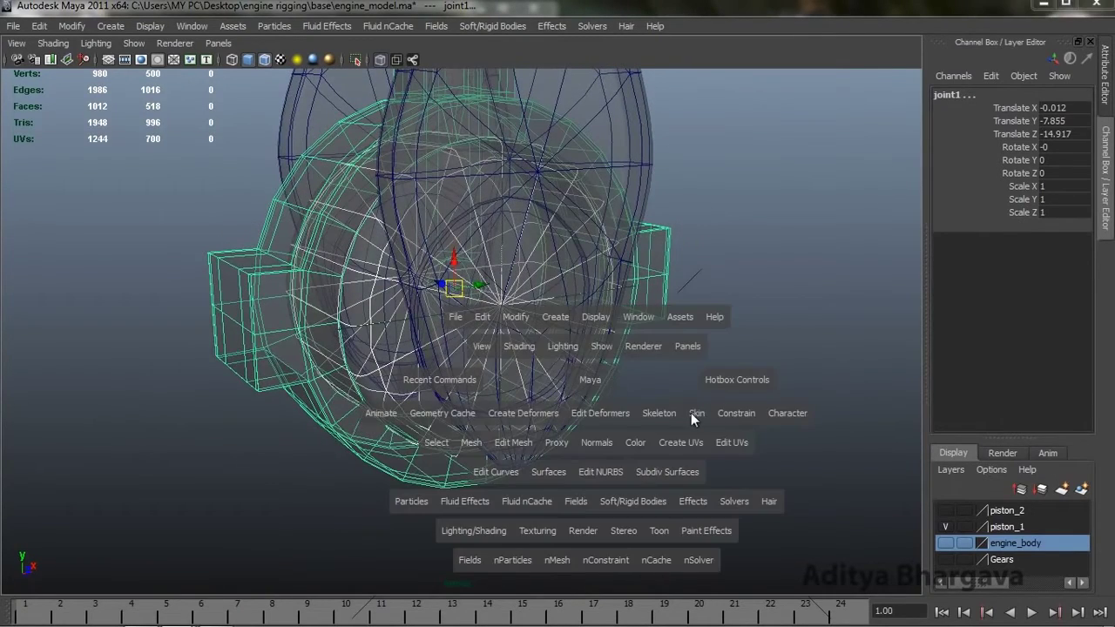
left_click(737, 414)
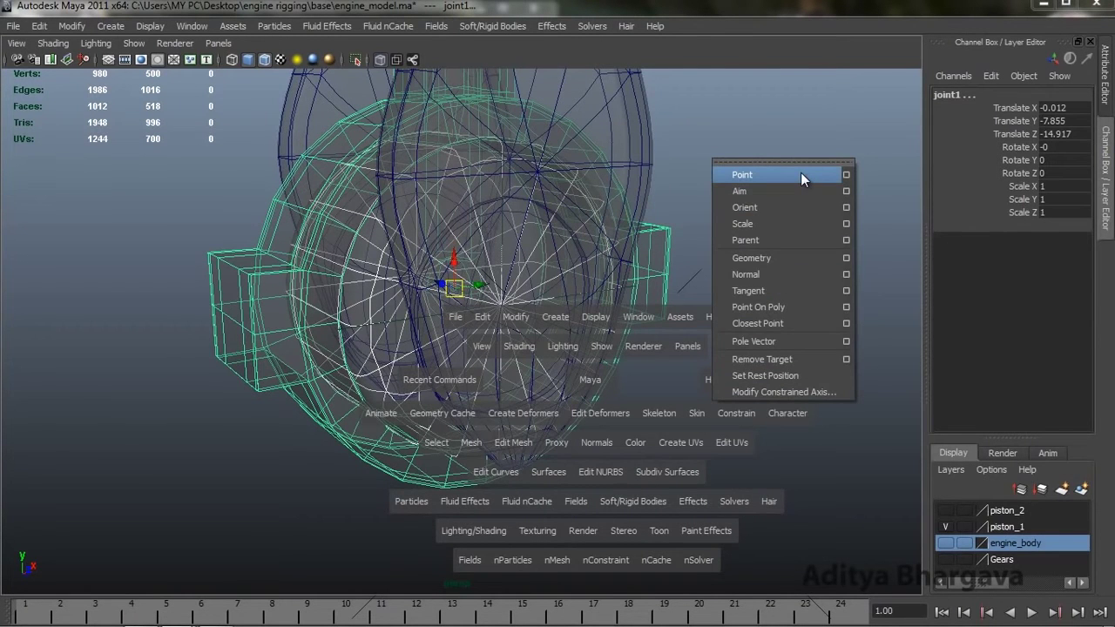
left_click(800, 173)
Step: Test-rotate the front crank web to check that the constrained root joint and connecting rod follow it
scroll(731, 253, "down", 5)
middle_click_drag(724, 247, 724, 273, "alt")
scroll(679, 294, "up", 2)
left_click_drag(682, 296, 530, 249, "alt")
left_click(555, 293)
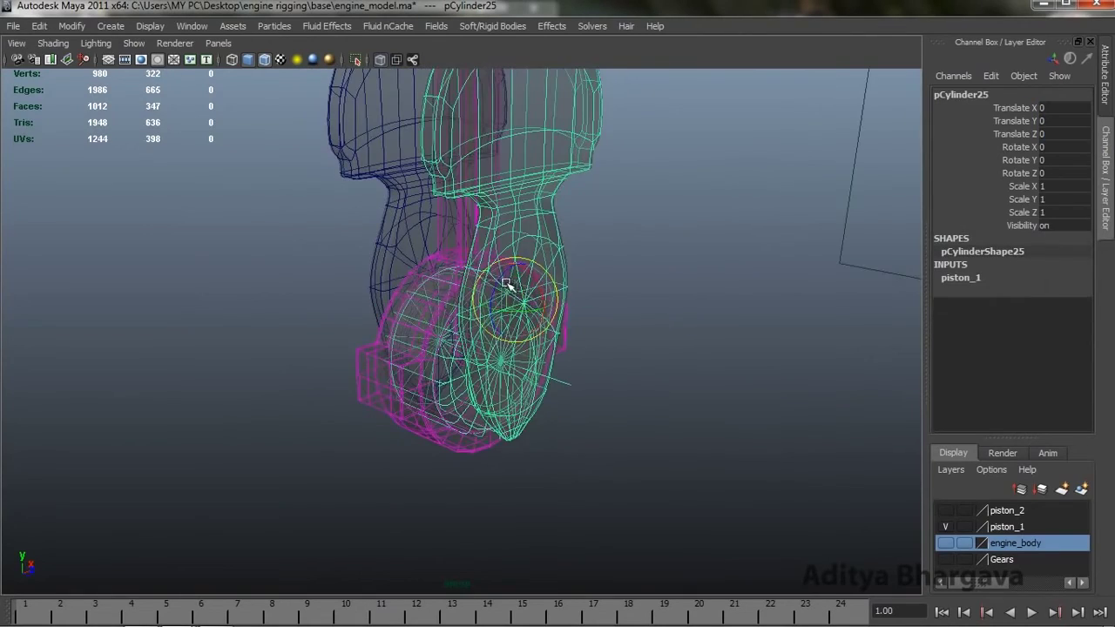
middle_click_drag(544, 291, 341, 416)
left_click_drag(341, 415, 453, 383)
scroll(582, 334, "down", 3)
left_click_drag(582, 333, 604, 408, "alt")
mouse_move(604, 408)
right_mouse_down("alt")
mouse_move(580, 408)
mouse_move(609, 425)
right_mouse_up("alt")
middle_click_drag(609, 426, 592, 400, "alt")
Step: Turn off X-ray display and rotate the front crank web about Z to check the rod's motion, returning it to 0
left_click(377, 62)
scroll(516, 201, "up", 2)
left_click_drag(516, 201, 542, 224, "alt")
scroll(547, 229, "down", 2)
middle_click_drag(623, 278, 166, 321)
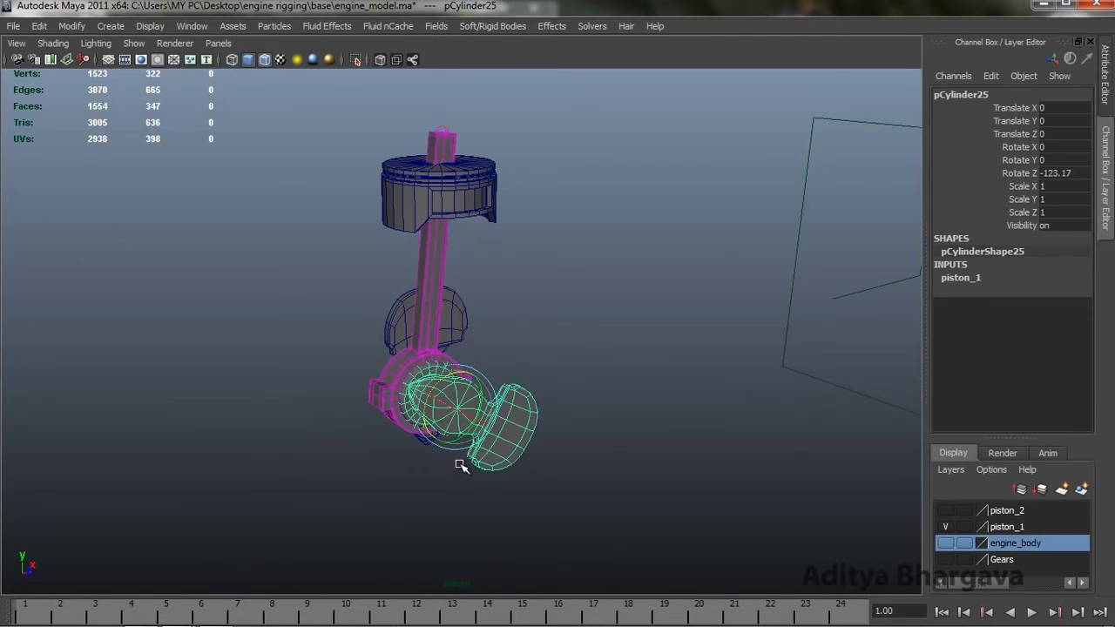
scroll(561, 318, "up", 4)
left_click_drag(562, 326, 527, 370, "alt")
scroll(478, 265, "up", 2)
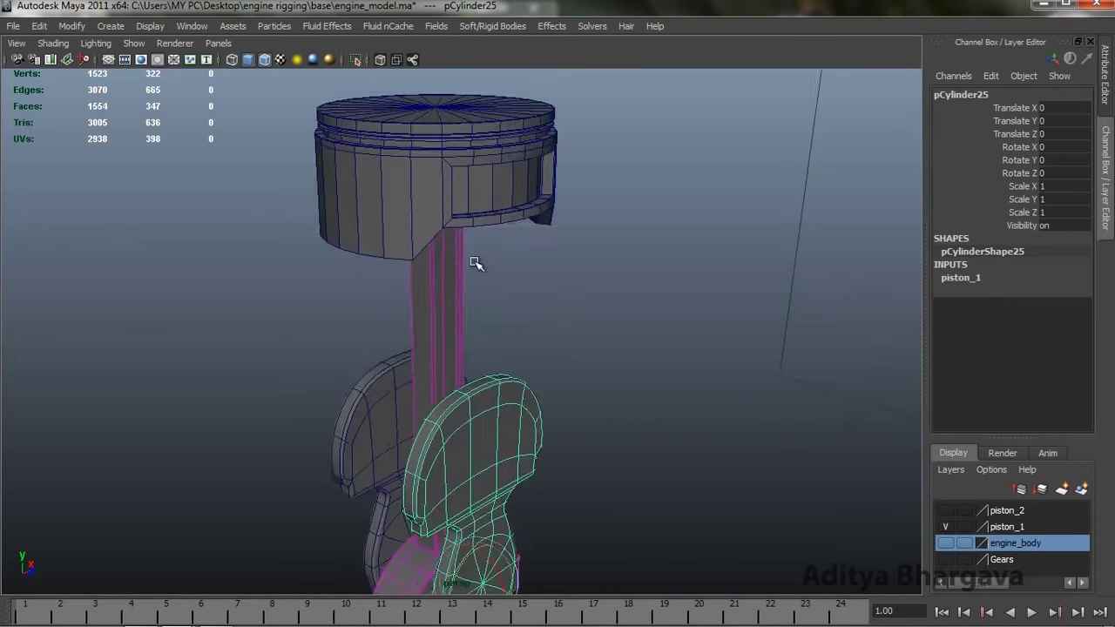
Step: Select the piston head and the connecting rod in turn to examine how the rod meets the piston
middle_click_drag(475, 261, 466, 345, "alt")
left_click(517, 229)
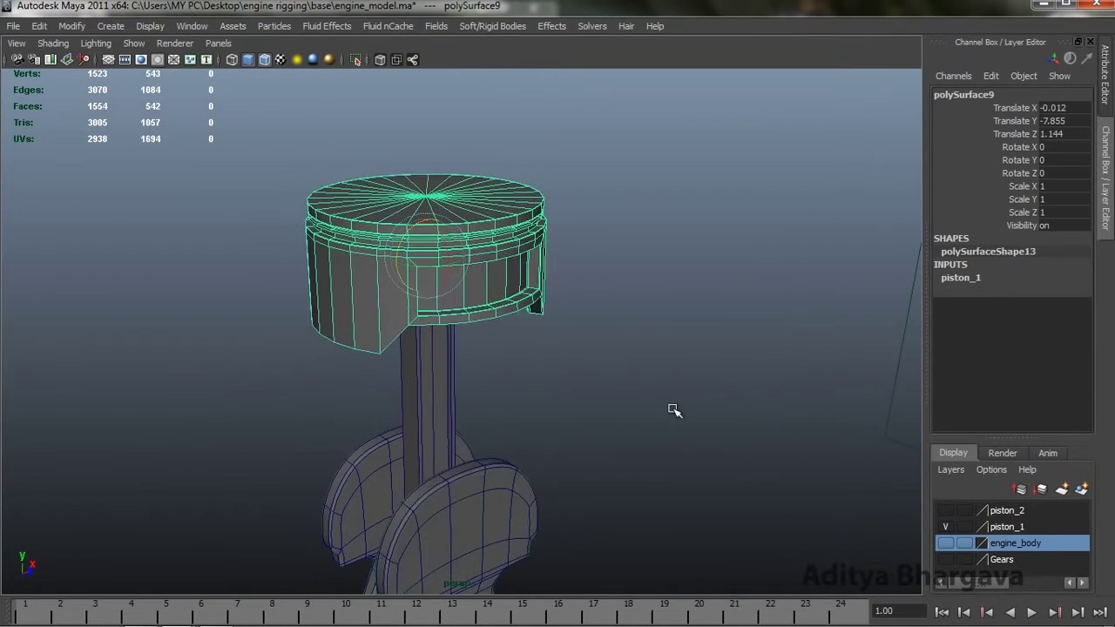
scroll(672, 406, "up", 2)
left_click_drag(643, 390, 448, 378, "alt")
left_click_drag(542, 355, 496, 282, "alt")
left_click(398, 315)
scroll(416, 326, "down", 3)
scroll(513, 319, "up", 2)
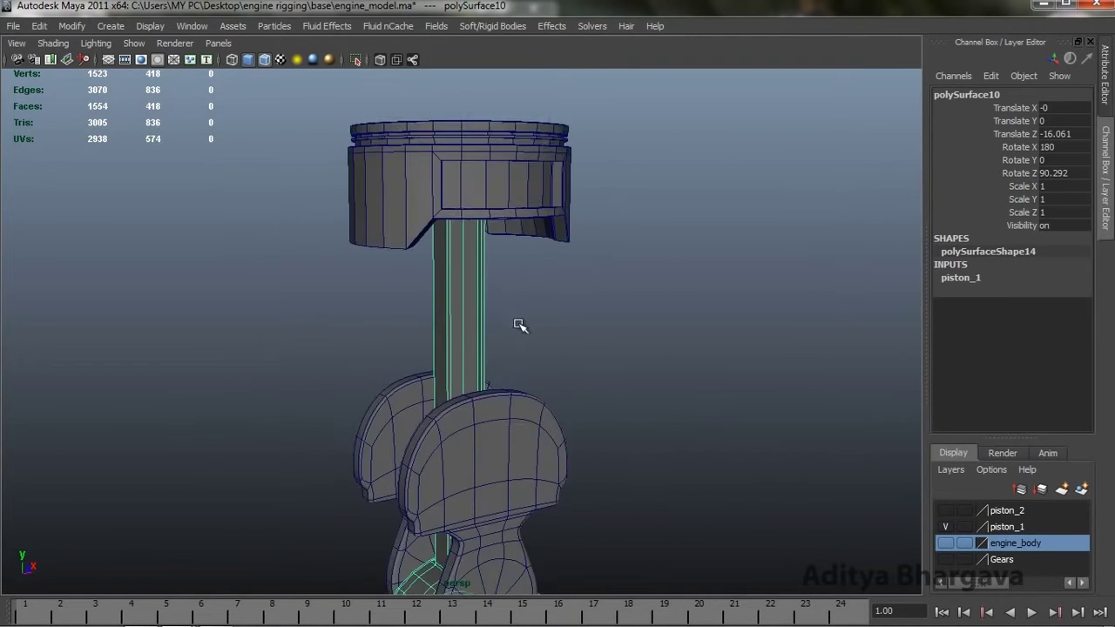
scroll(505, 270, "down", 1)
middle_click_drag(499, 263, 497, 311, "alt")
scroll(501, 315, "up", 2)
left_click_drag(516, 324, 530, 355, "alt")
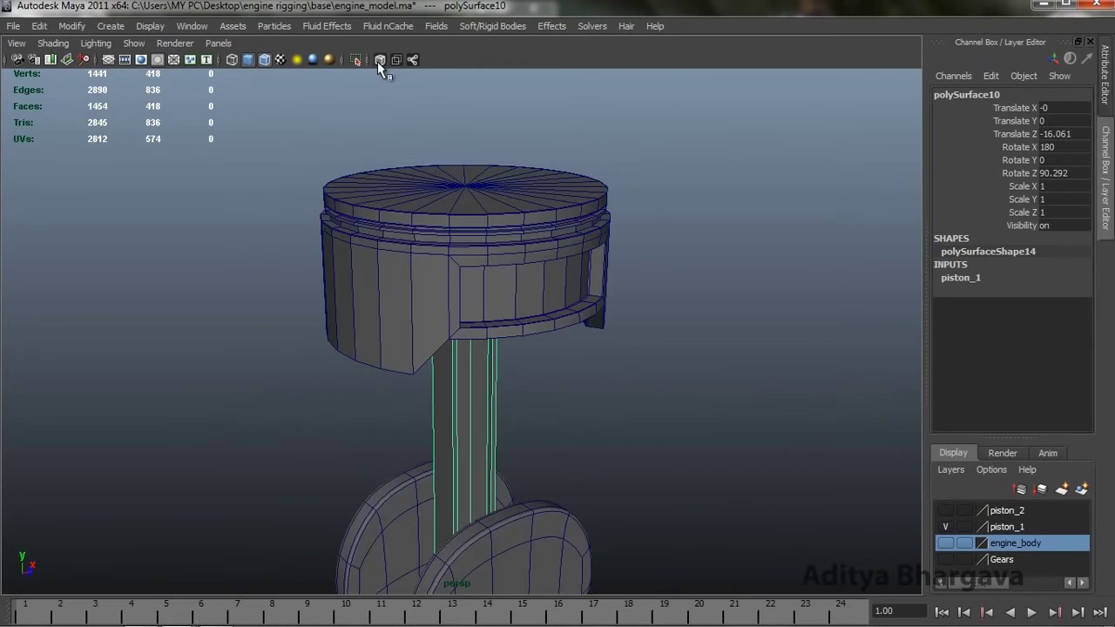
Step: Turn on X-ray display, examine the rod's top end inside the piston head, and create a new locator
left_click(380, 59)
scroll(567, 209, "up", 5)
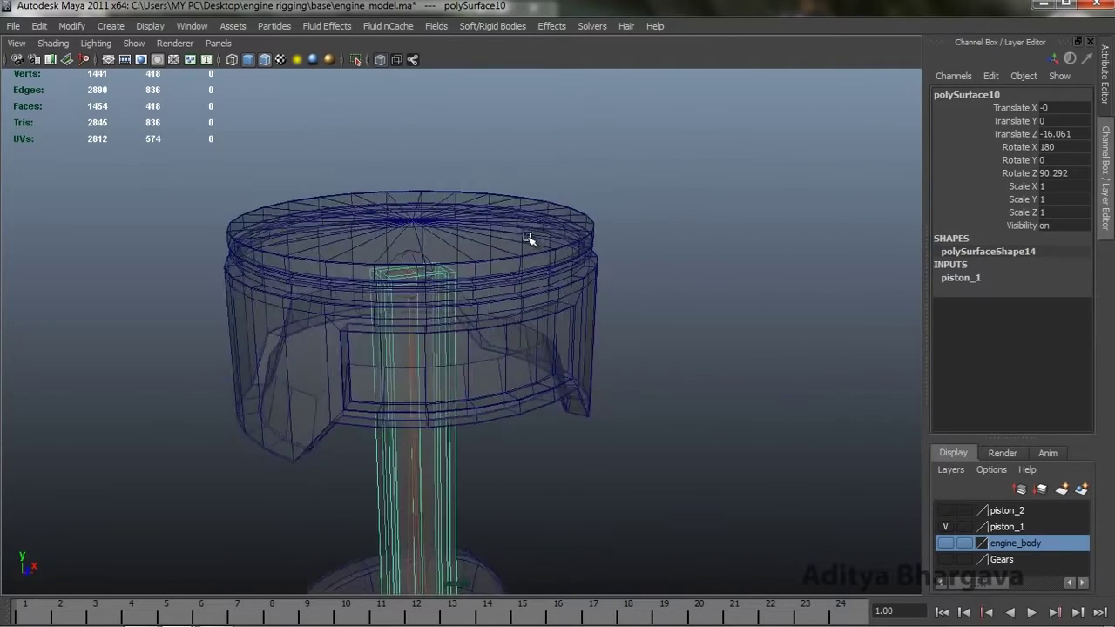
scroll(540, 237, "up", 4)
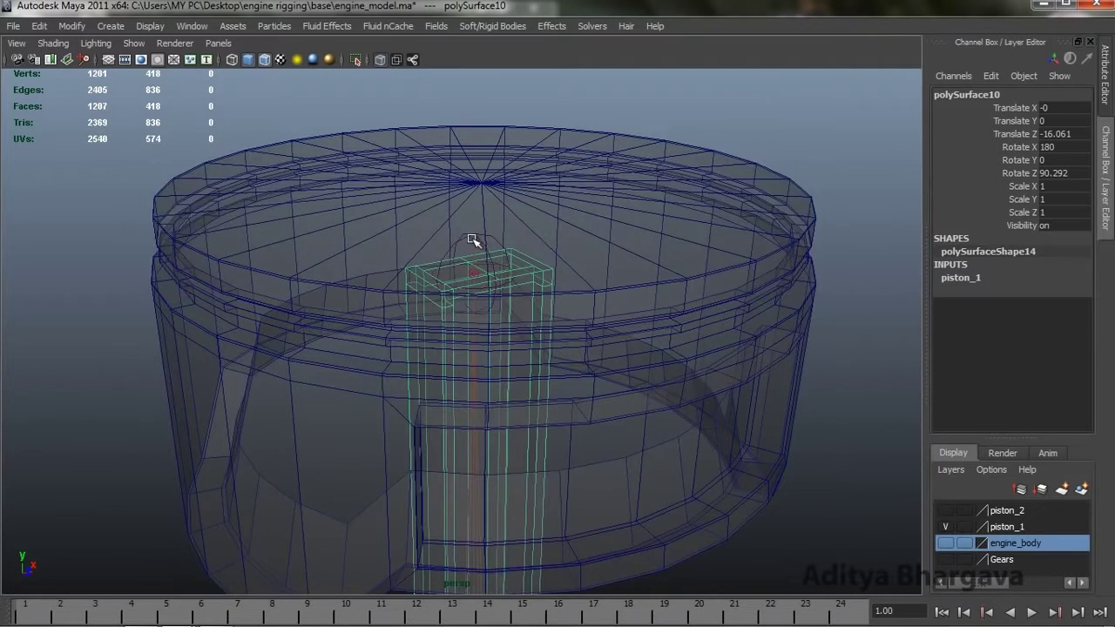
scroll(714, 293, "down", 6)
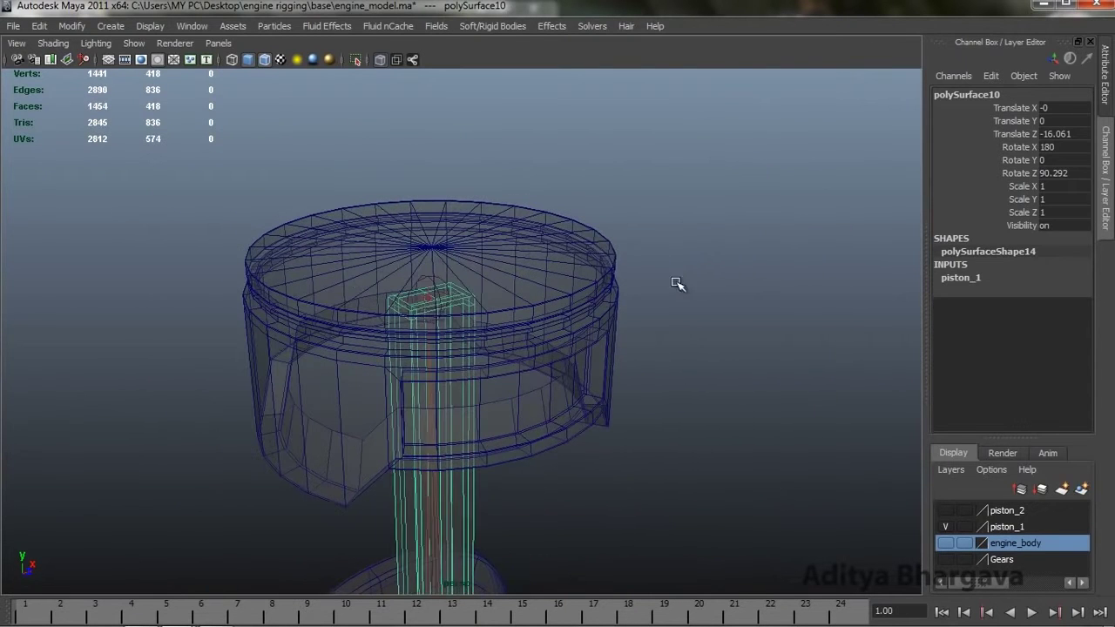
left_click(683, 277)
key("space")
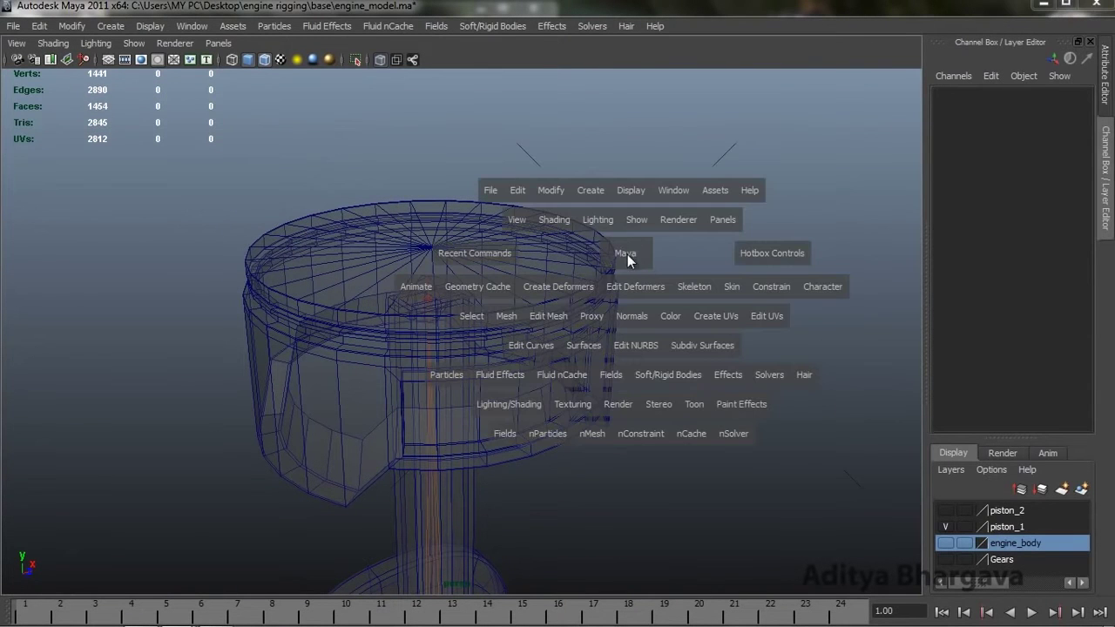
left_click_drag(571, 192, 619, 466)
Step: Snap the new locator to the centre vertex of the piston head's top face and set its X, Y and Z scale to 5
scroll(629, 347, "down", 2)
left_click_drag(626, 366, 630, 349, "alt")
left_click_drag(435, 313, 458, 328, "alt")
scroll(458, 327, "up", 3)
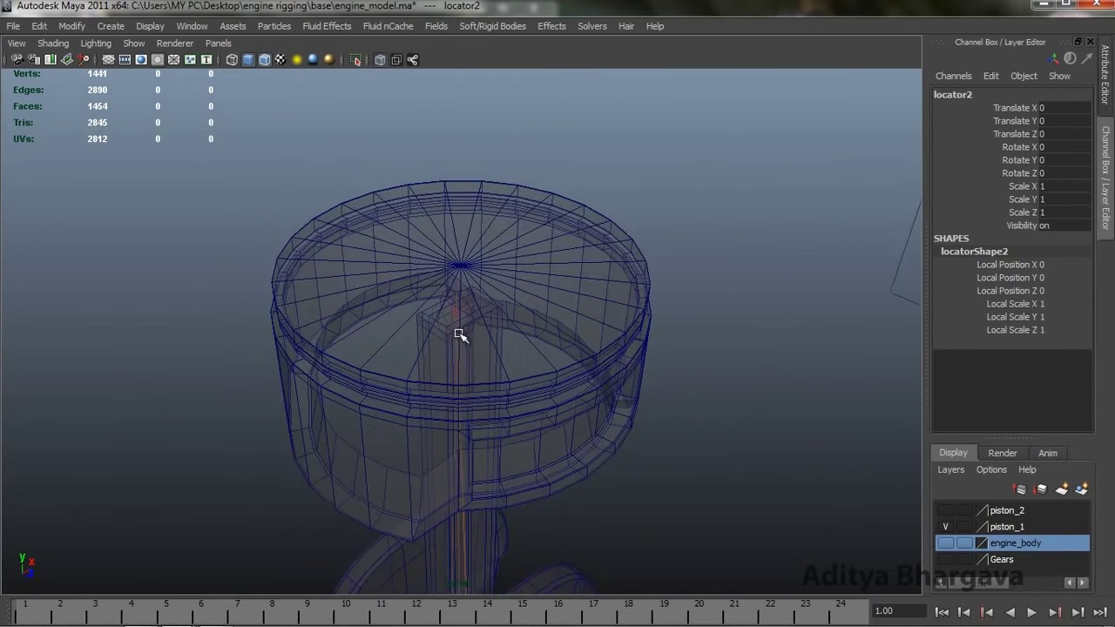
middle_click(461, 267)
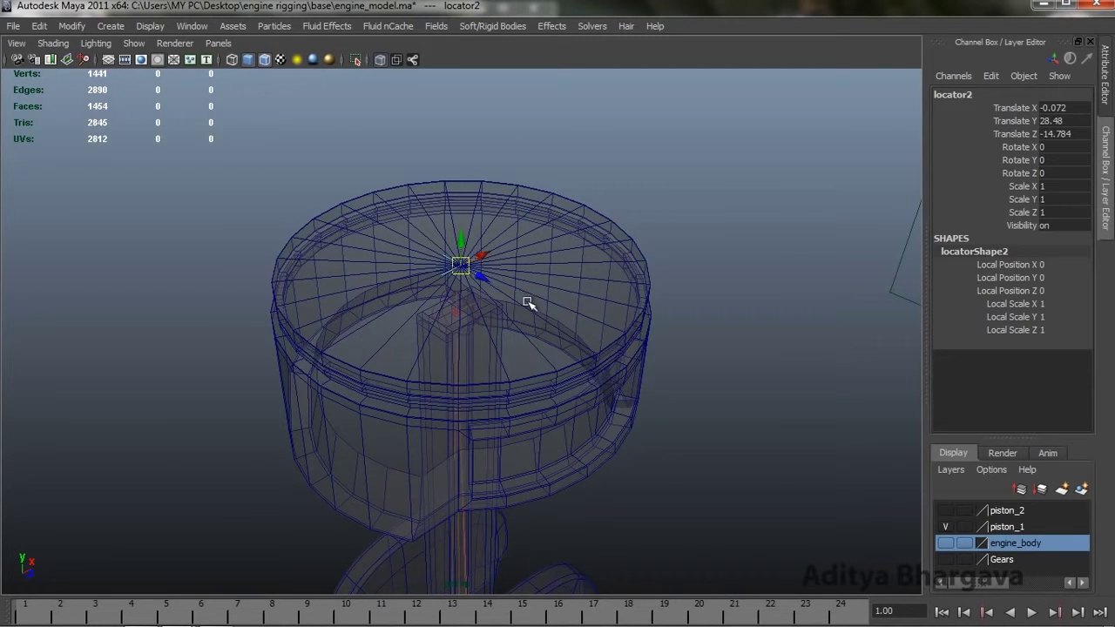
left_click_drag(528, 303, 512, 273, "alt")
left_click_drag(1080, 187, 1084, 212)
type("5")
key("Return")
Step: Lower the locator along Y to about 26.243 so it sits at the joint at the connecting rod's top
scroll(717, 256, "down", 2)
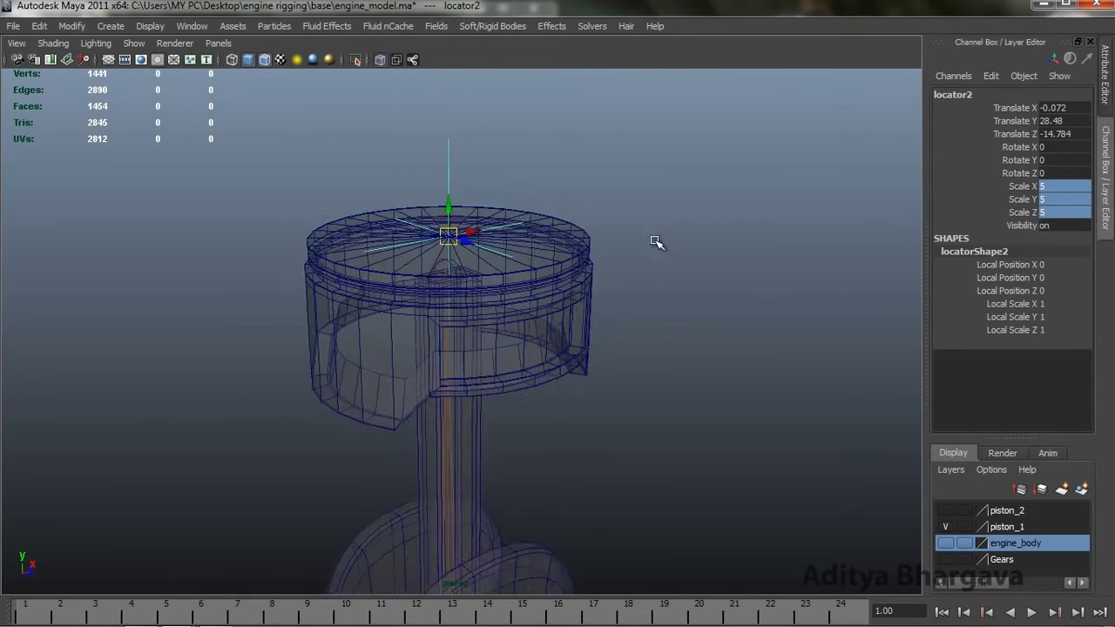
scroll(656, 242, "up", 3)
left_click_drag(462, 189, 492, 271)
scroll(468, 234, "up", 4)
scroll(443, 221, "up", 4)
scroll(488, 242, "down", 3)
scroll(495, 259, "up", 3)
scroll(492, 271, "down", 5)
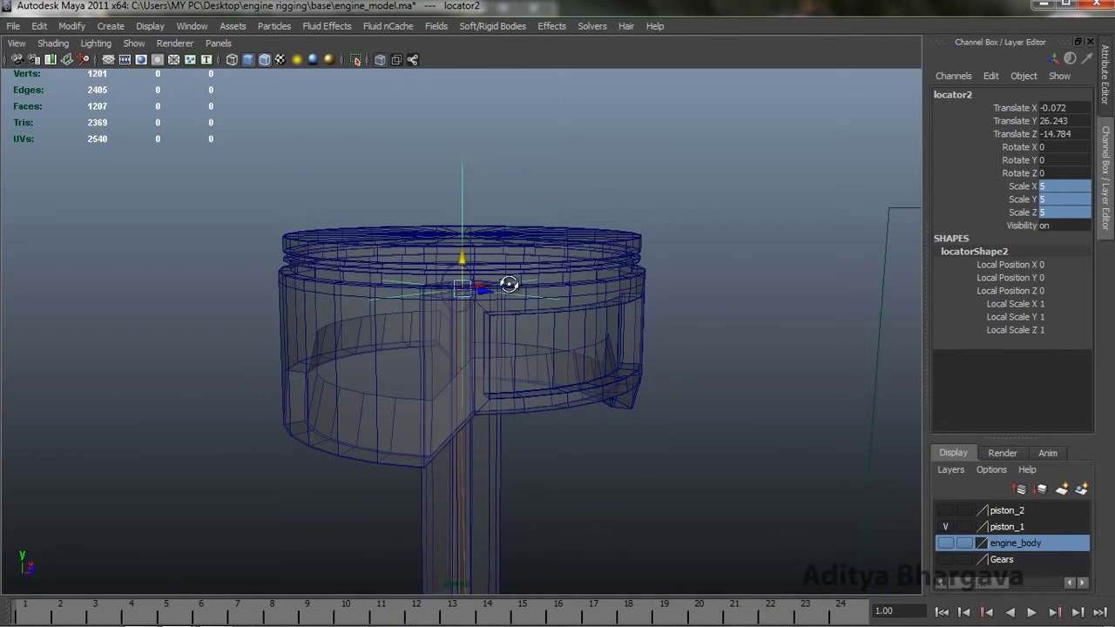
left_click_drag(509, 284, 503, 275, "alt")
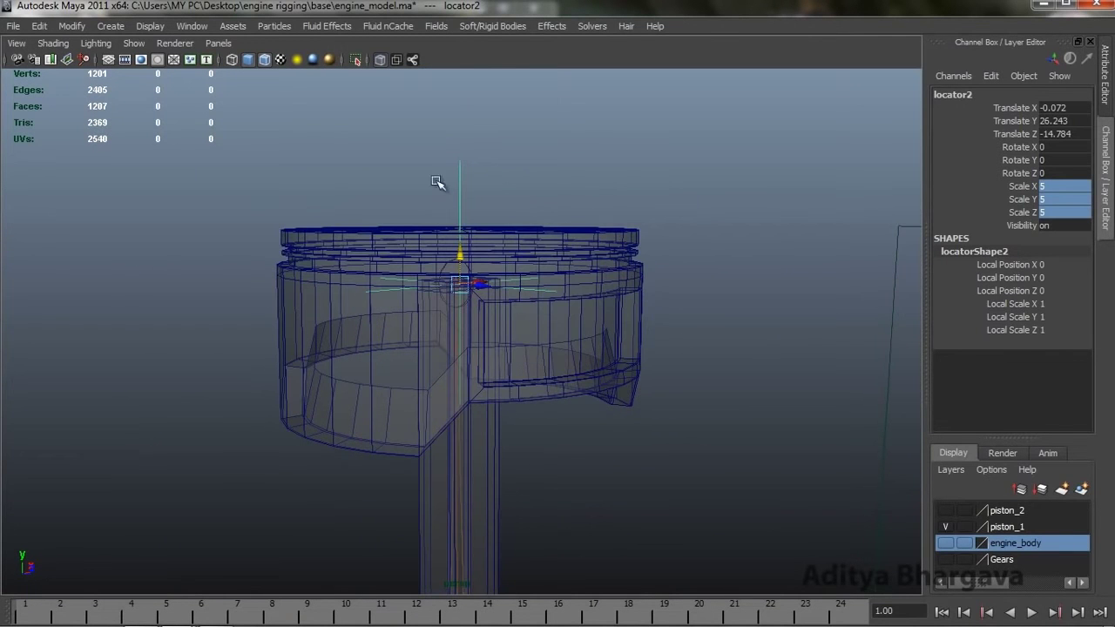
Step: Parent the piston head to the new locator
left_click(585, 238)
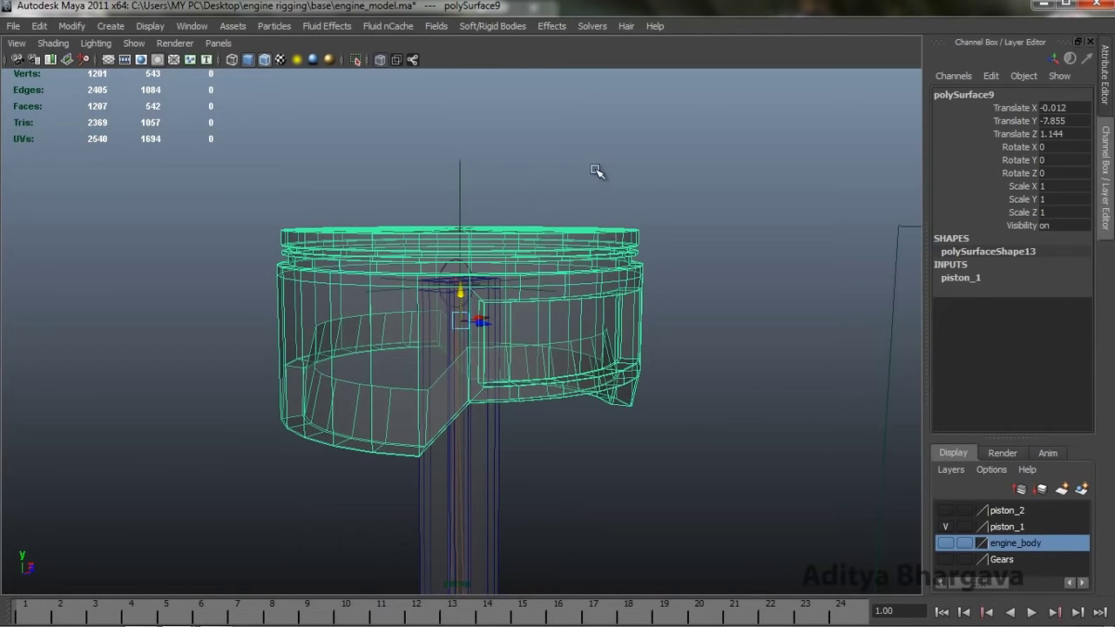
left_click(461, 176)
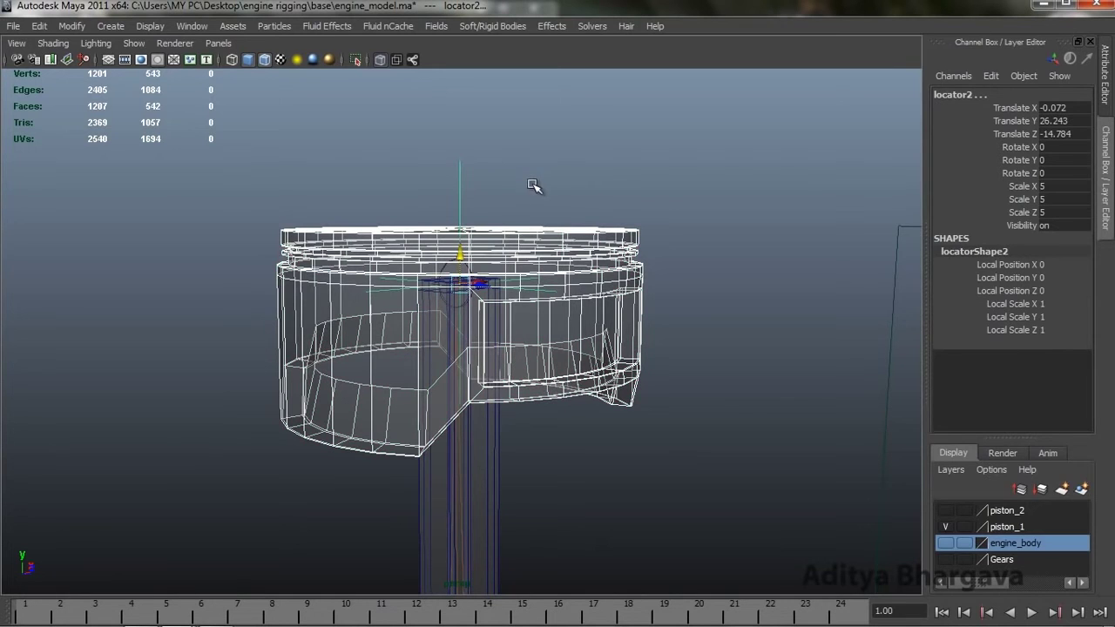
key("ctrl+z")
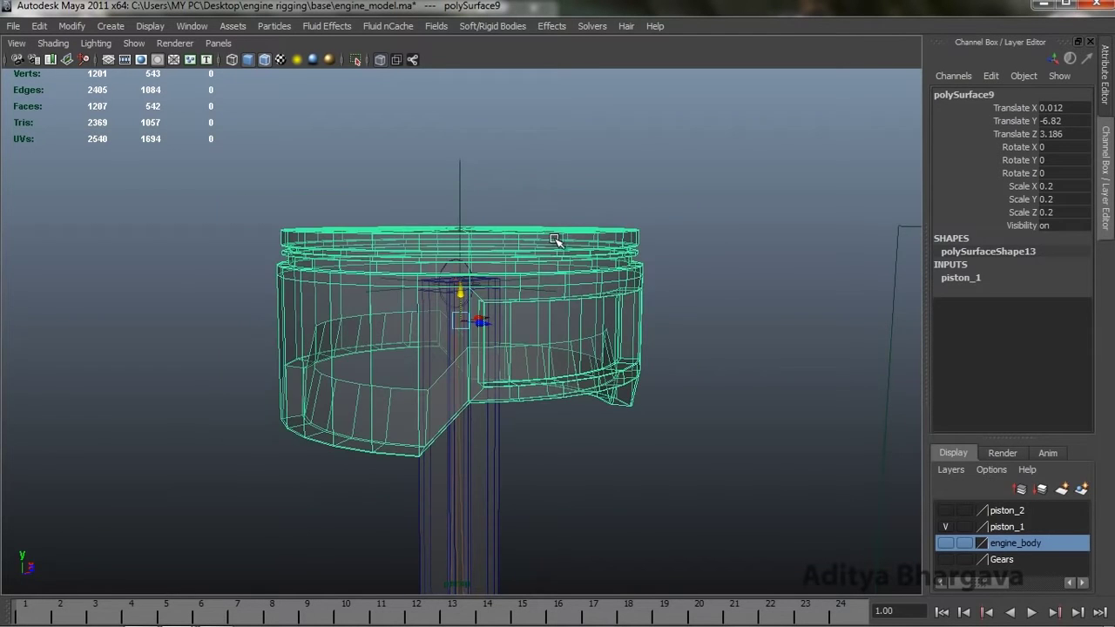
Step: Test-move the locator up along Y to check that the piston head follows, and undo the move
scroll(555, 240, "up", 5)
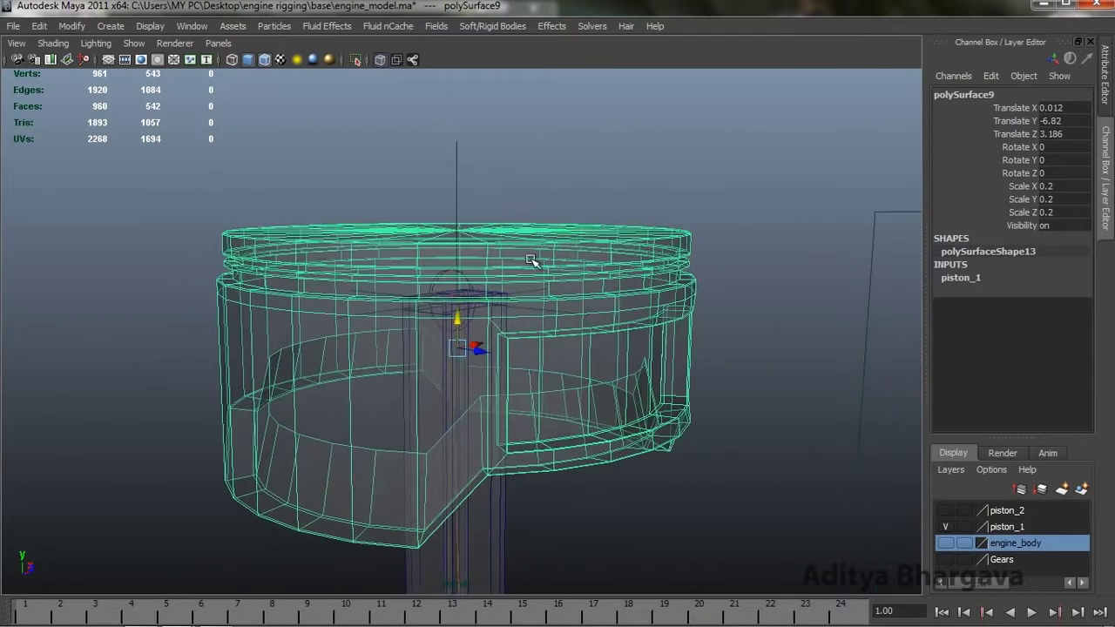
left_click_drag(531, 260, 541, 264, "alt")
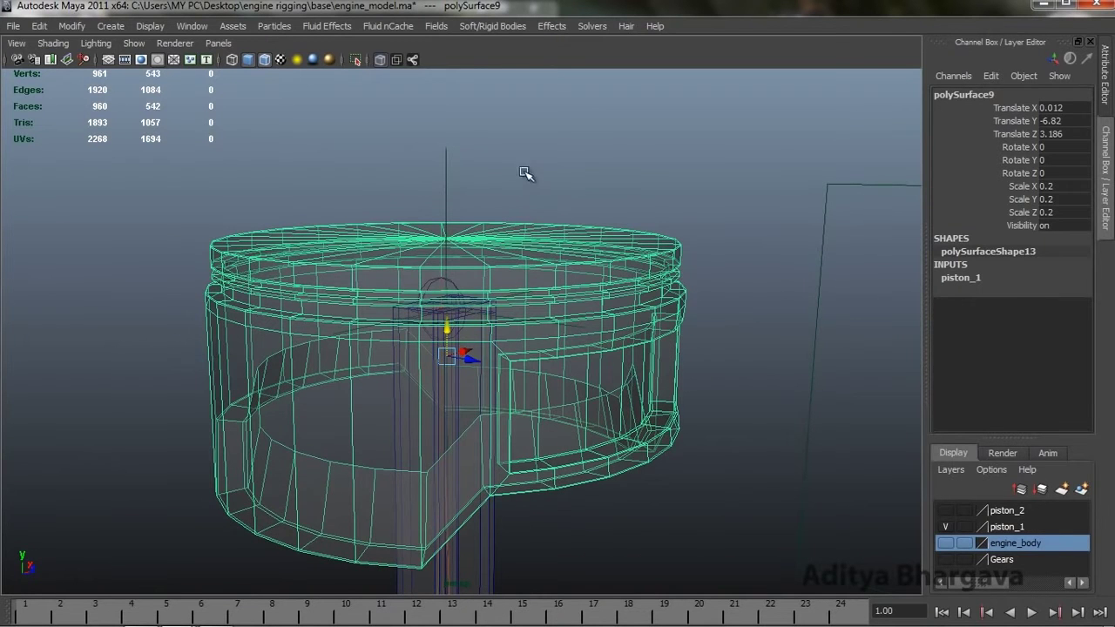
left_click_drag(526, 239, 512, 212, "alt")
left_click_drag(319, 150, 452, 153)
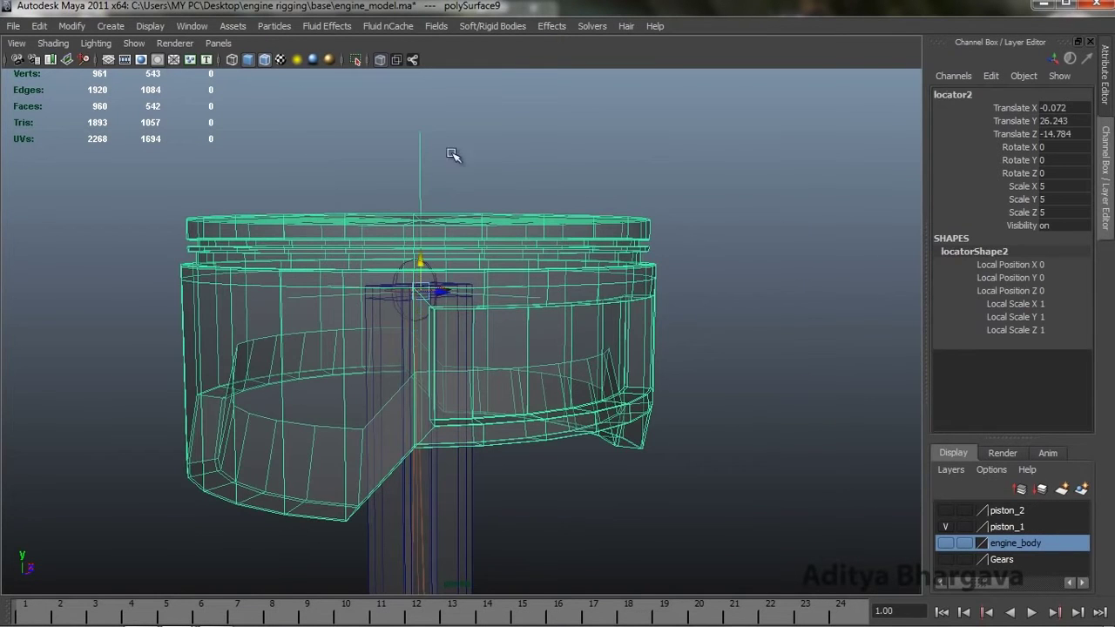
mouse_move(415, 252)
left_mouse_down("alt")
mouse_move(423, 196)
mouse_move(423, 244)
left_mouse_up("alt")
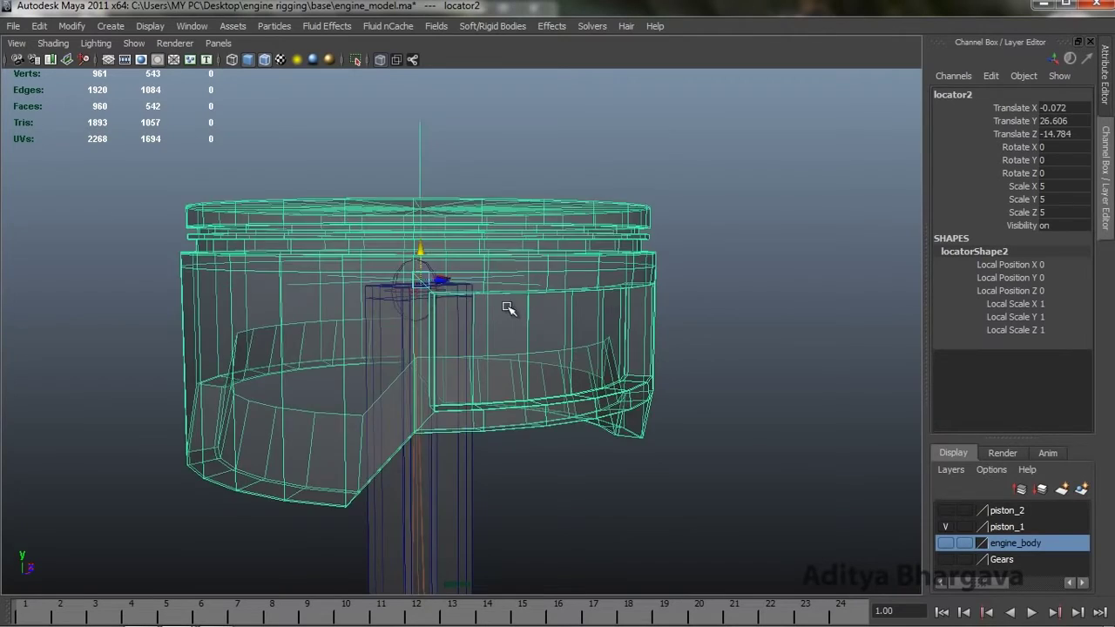
key("ctrl+z")
Step: Point-constrain the piston head's locator to the end joint at the top of the connecting rod
scroll(435, 317, "up", 6)
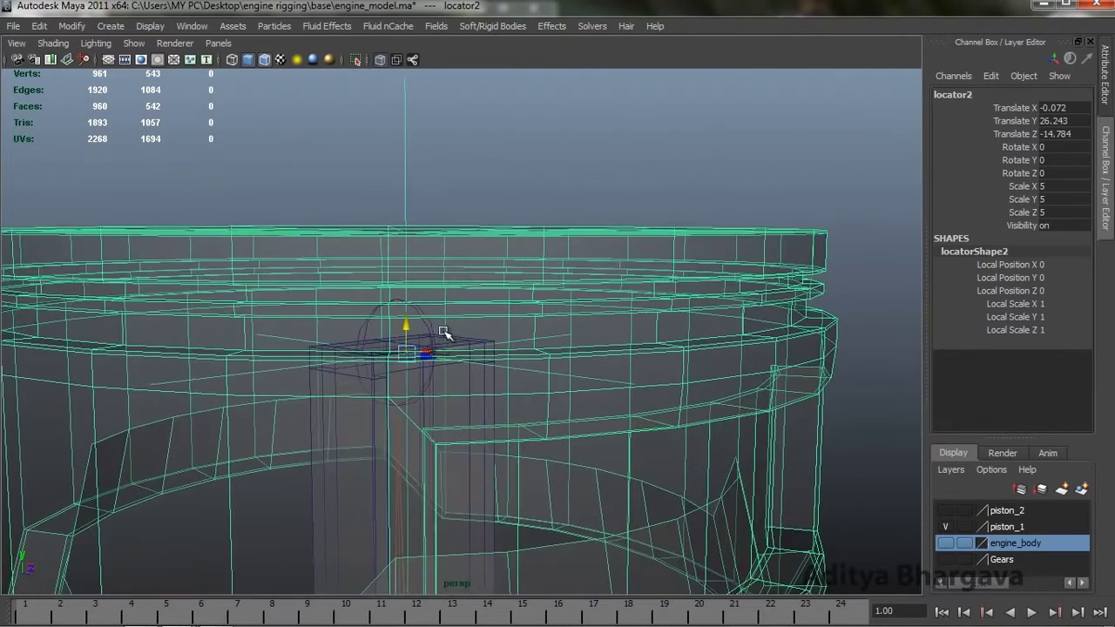
scroll(498, 175, "down", 3)
scroll(504, 277, "up", 3)
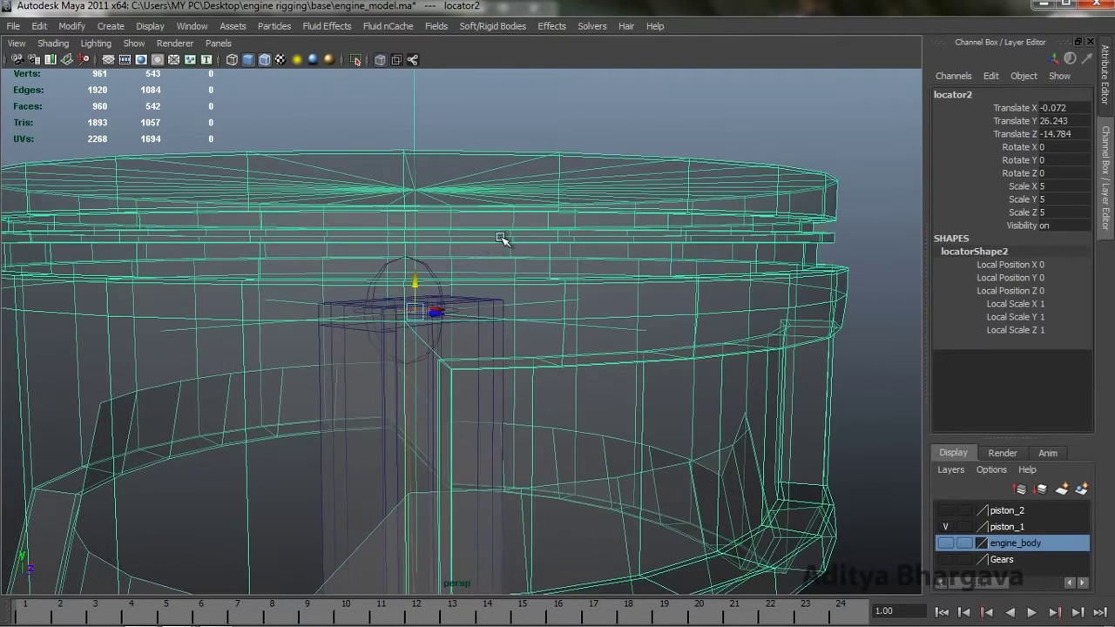
left_click(449, 296)
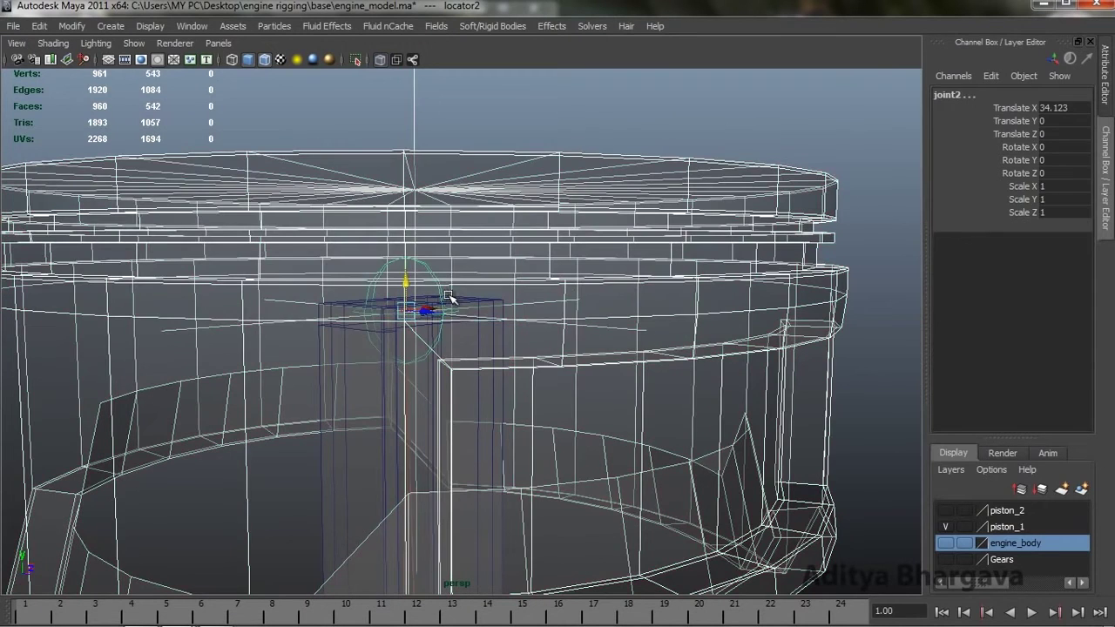
left_click(443, 280)
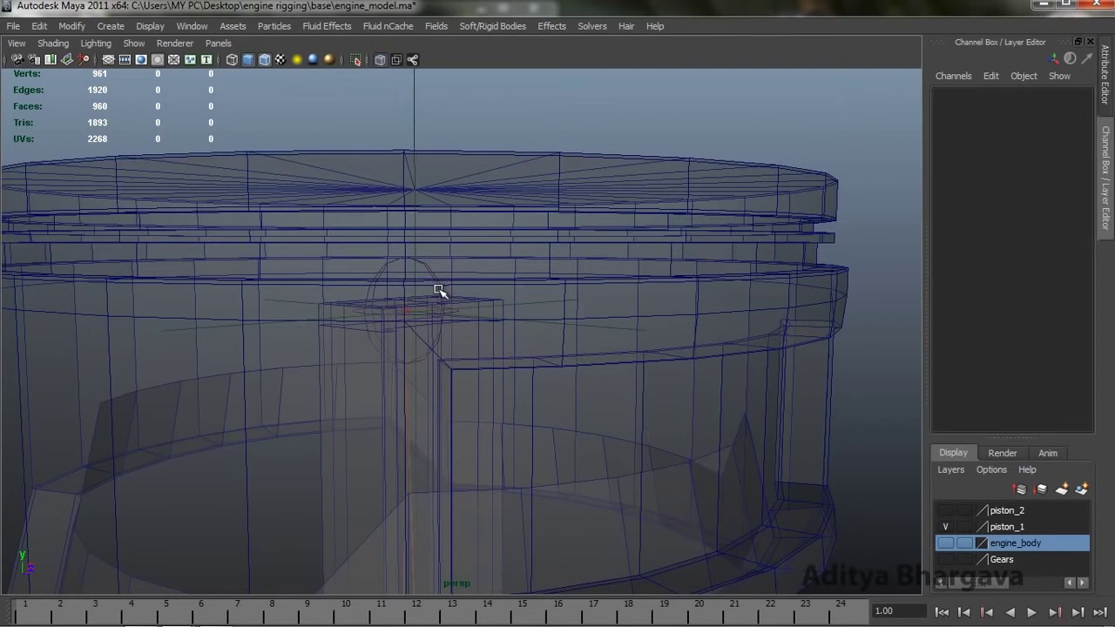
left_click(439, 290)
left_click_drag(495, 206, 478, 201, "alt")
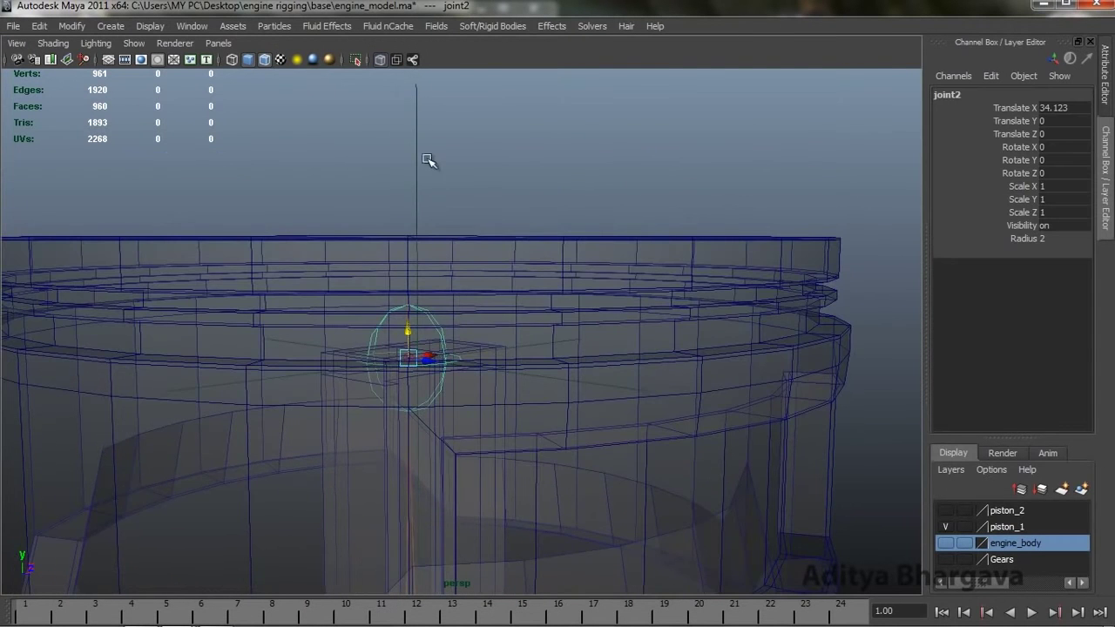
left_click(423, 165, "shift")
key("space")
left_click(894, 310)
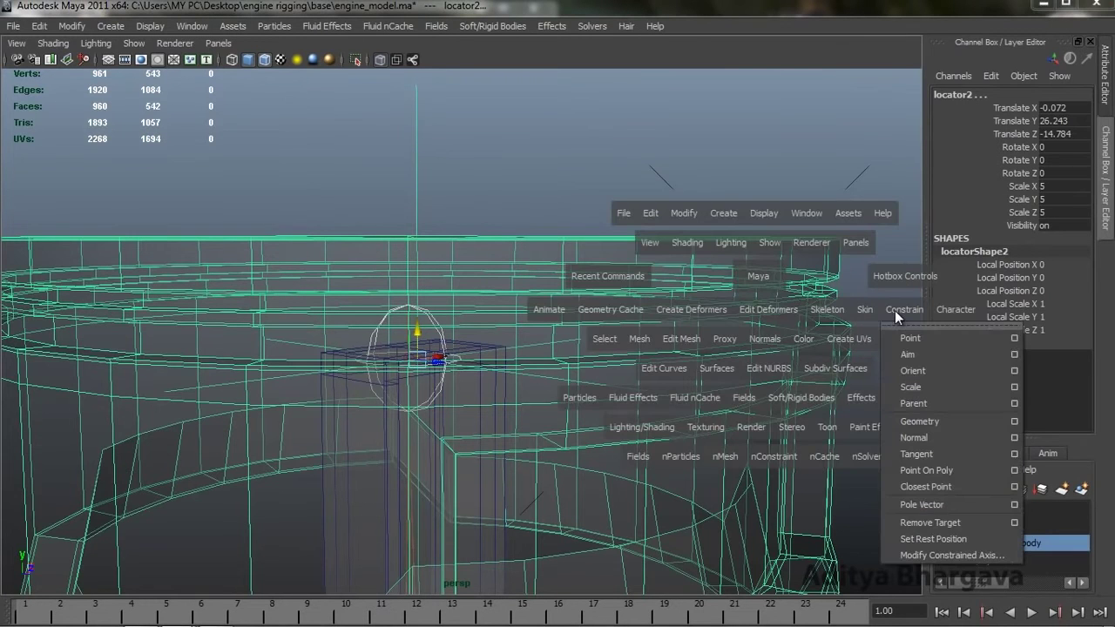
left_click(910, 336)
Step: Examine the constrained locator and the IK handle at the rod's top end inside the piston head
scroll(728, 311, "down", 5)
left_click_drag(728, 311, 527, 264, "alt")
scroll(622, 315, "up", 3)
scroll(510, 305, "down", 3)
scroll(558, 259, "down", 3)
scroll(544, 260, "down", 2)
scroll(575, 267, "up", 4)
middle_click_drag(528, 264, 525, 308, "alt")
scroll(525, 308, "up", 4)
left_click_drag(525, 308, 590, 281, "alt")
right_click_drag(590, 283, 521, 297, "alt")
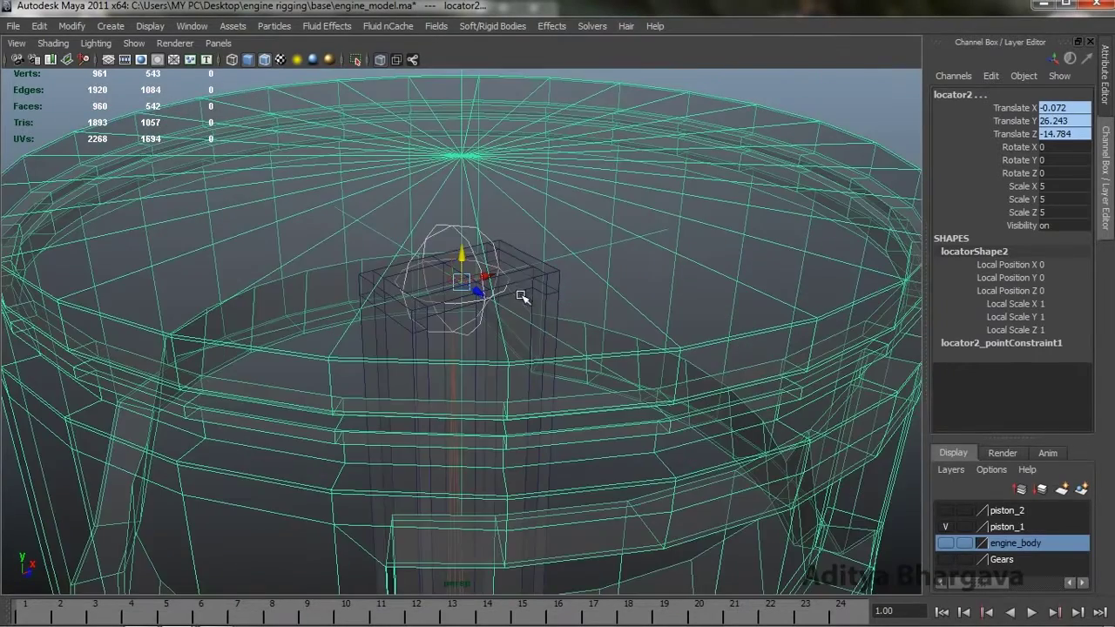
left_click(451, 245)
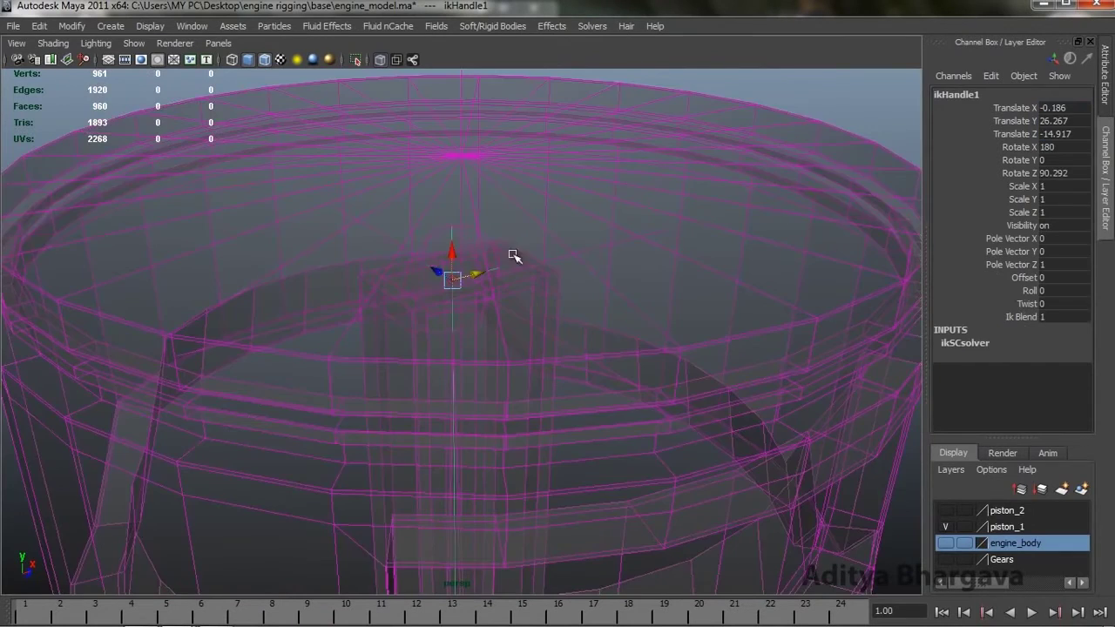
scroll(479, 259, "down", 3)
scroll(480, 259, "up", 5)
middle_click_drag(485, 256, 438, 269, "alt")
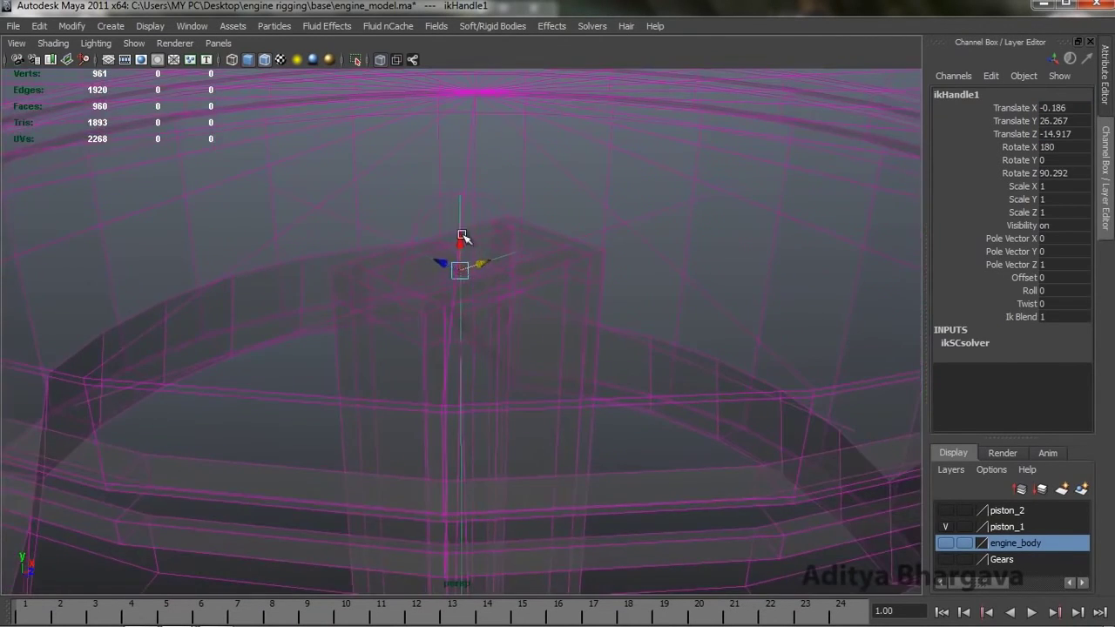
left_click(447, 209)
right_click_drag(448, 210, 494, 157, "alt")
scroll(495, 204, "up", 3)
left_click_drag(494, 157, 473, 302, "alt")
Step: Test-rotate the front crank web about Z to check the rod and piston head motion, returning it to 0
left_click(473, 301)
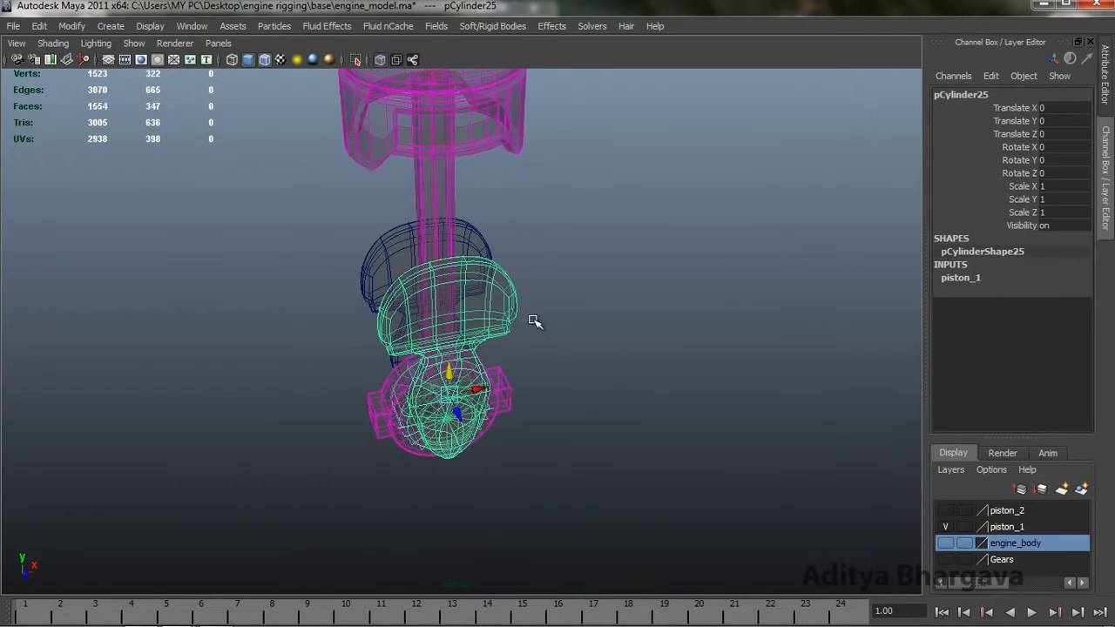
left_click_drag(442, 372, 533, 315)
scroll(499, 346, "down", 4)
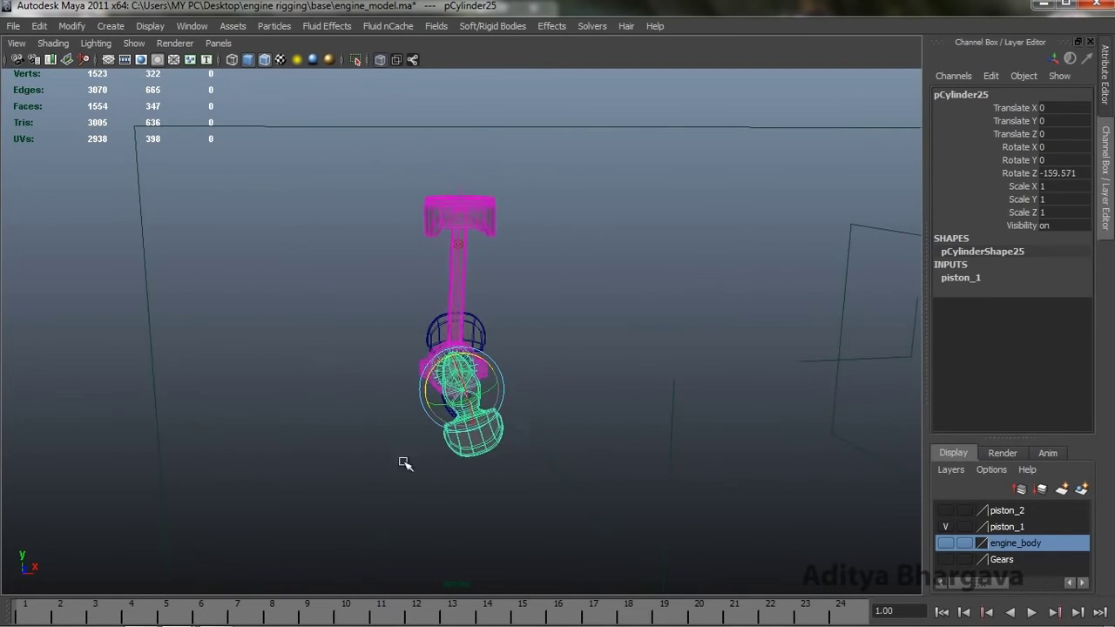
left_click_drag(537, 457, 472, 250)
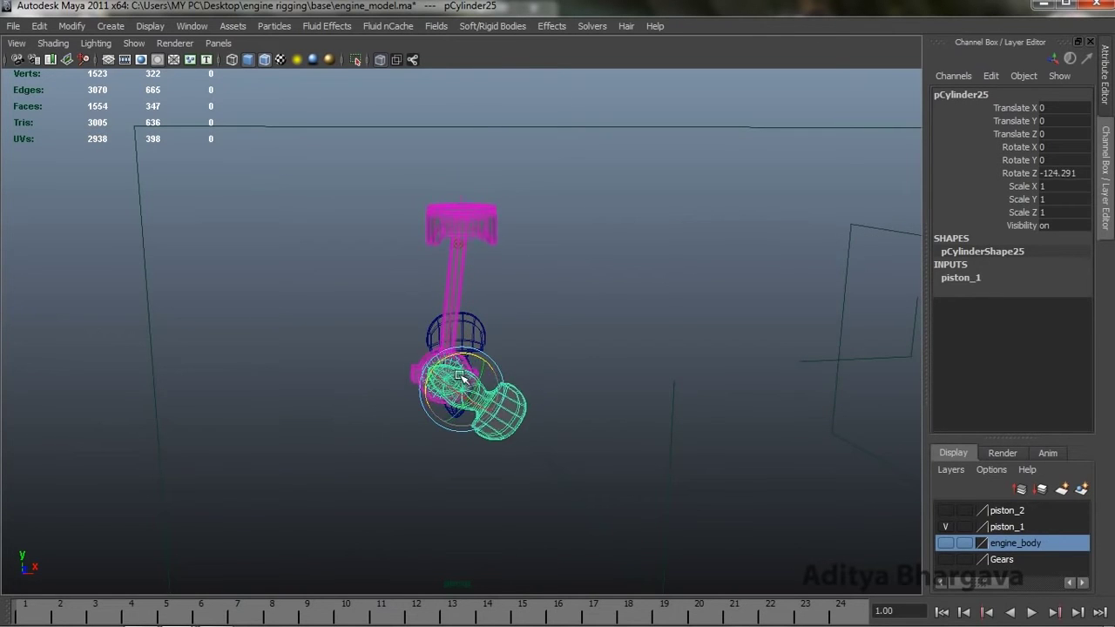
left_click_drag(574, 423, 261, 296)
scroll(649, 385, "down", 2)
left_click_drag(679, 387, 649, 384, "alt")
left_click_drag(384, 400, 892, 367)
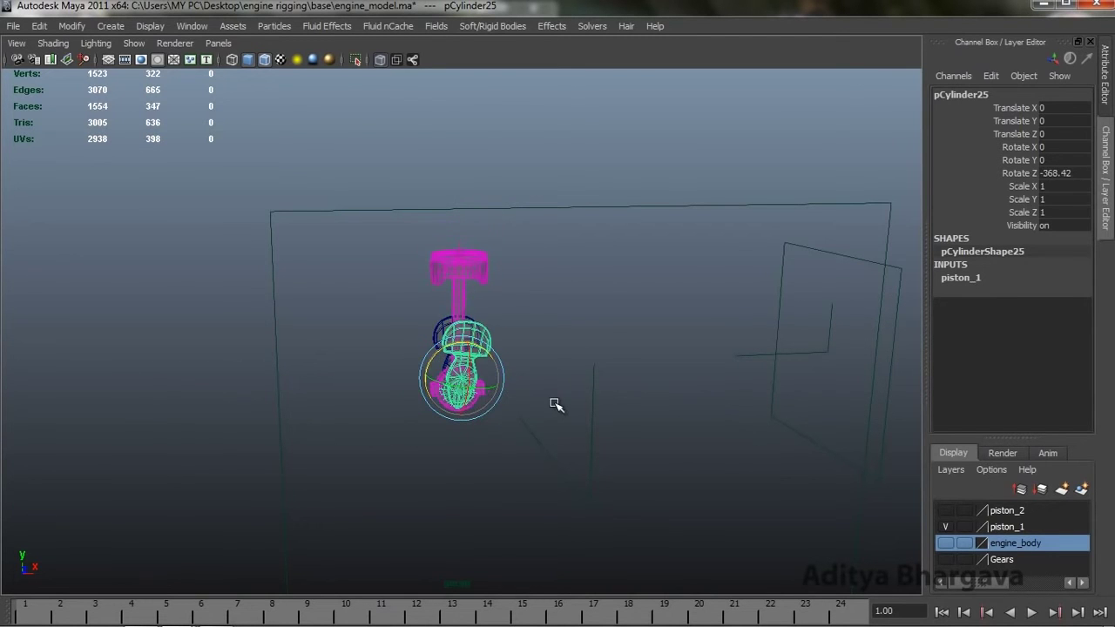
left_click_drag(556, 405, 568, 308, "alt")
left_click(438, 277)
Step: Orient-constrain the rear crank web to the front crank web
left_click(505, 257)
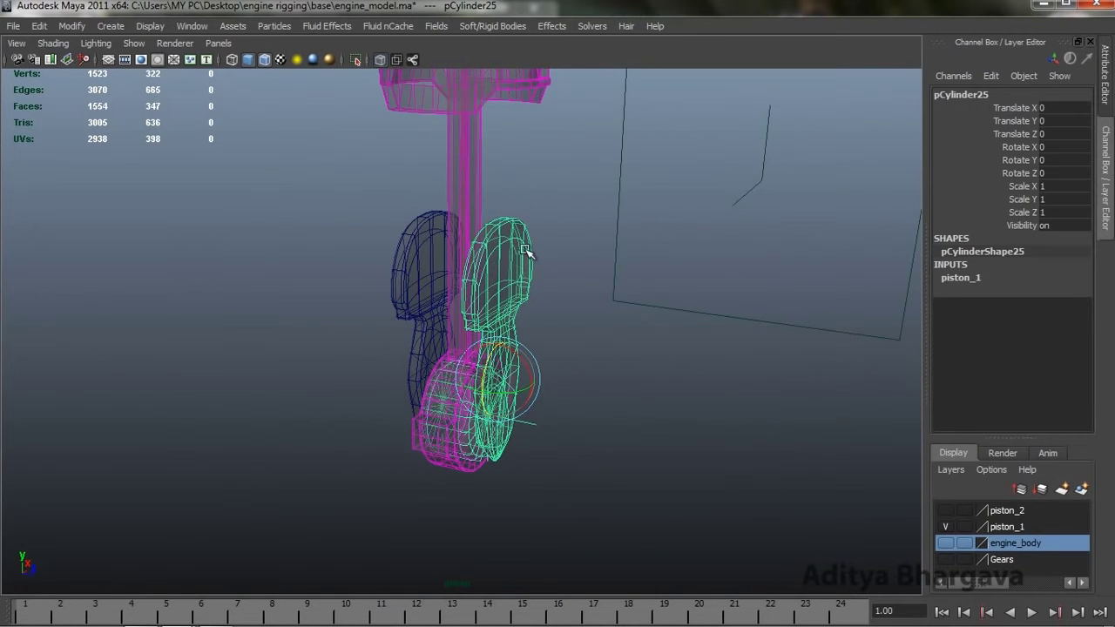
left_click_drag(520, 264, 579, 267, "alt")
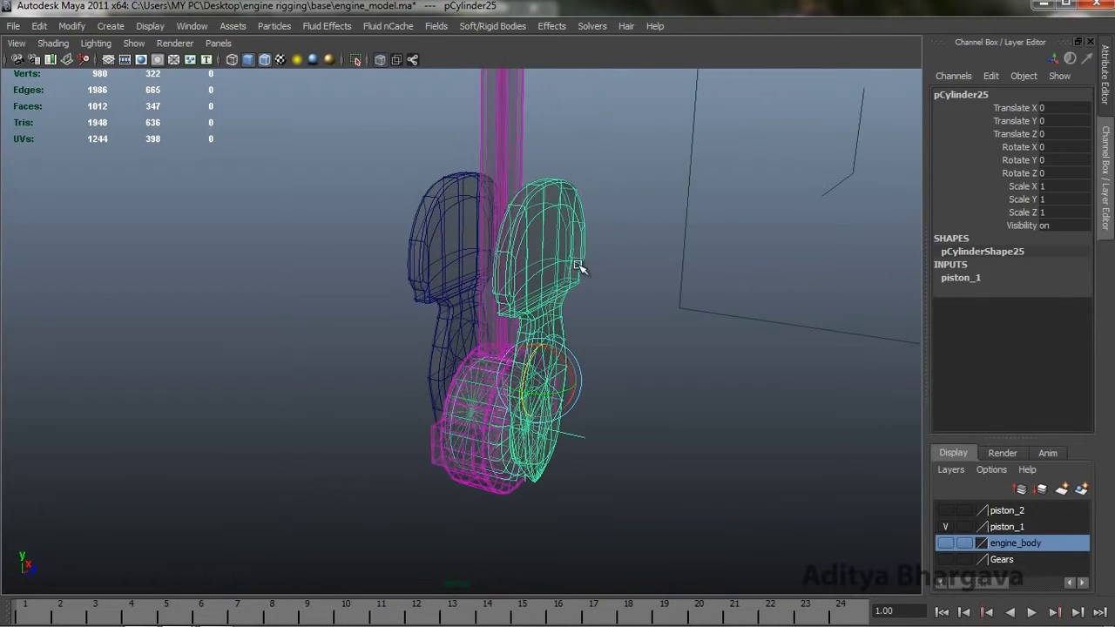
left_click(442, 229)
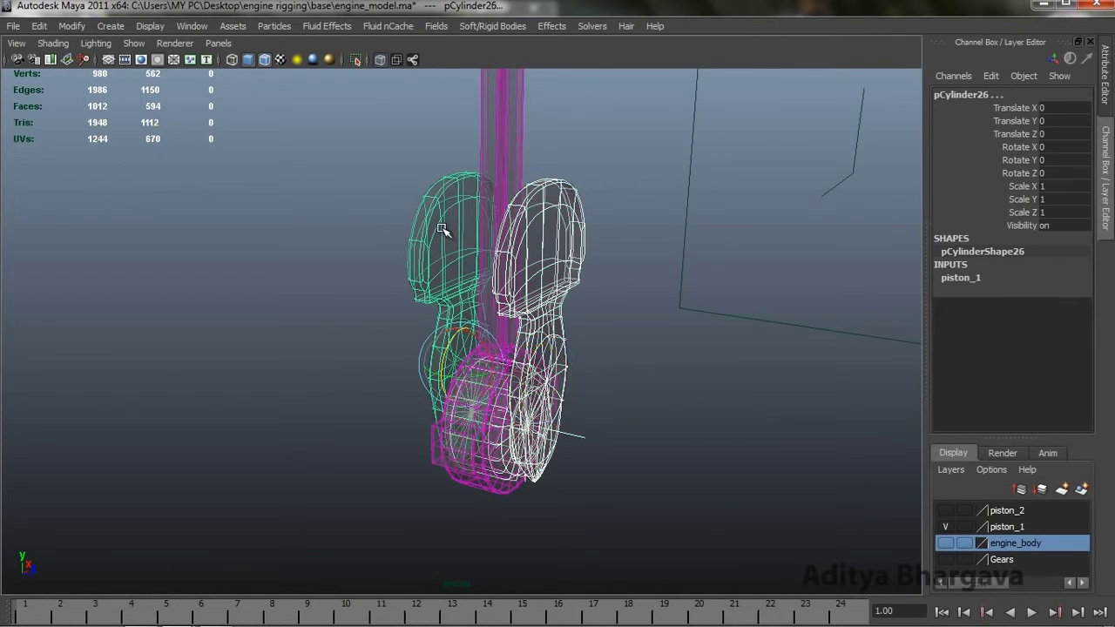
key("space")
left_click(790, 298)
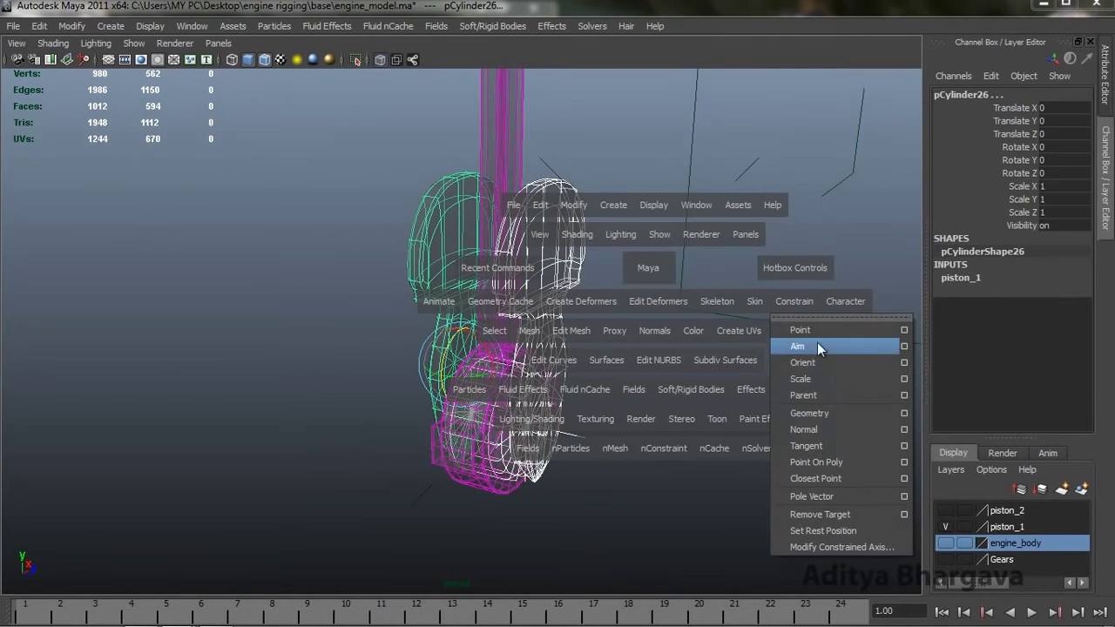
left_click(870, 366)
Step: Rotate the front crank web to check the motion of the rear web, rod and piston, return it to 0, and turn off X-ray display
scroll(833, 362, "down", 4)
left_click_drag(749, 350, 546, 318, "alt")
left_click(533, 305)
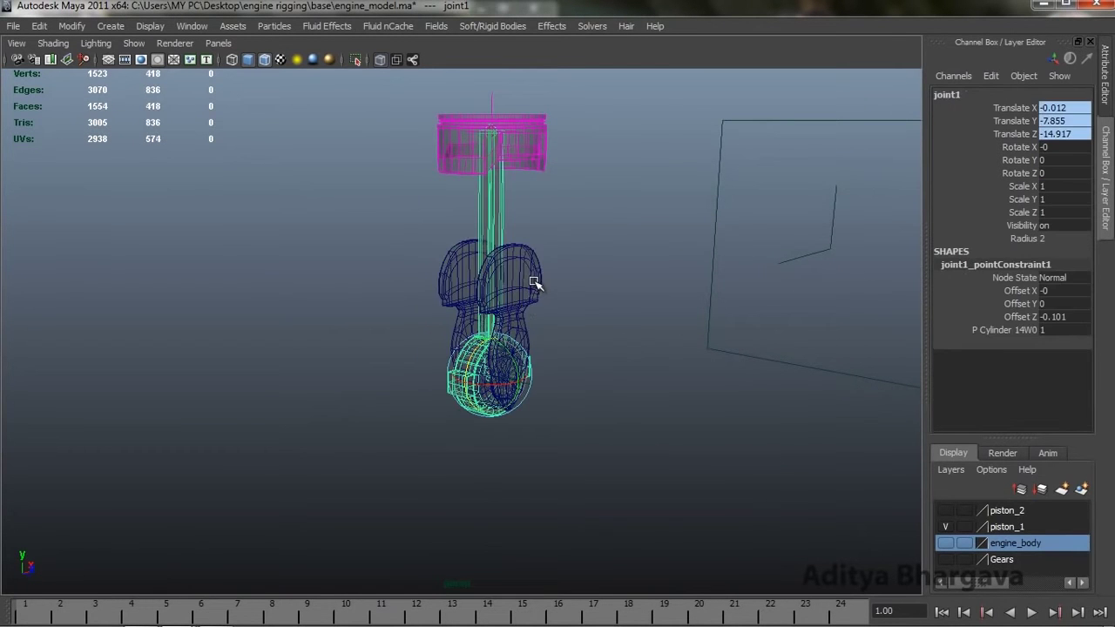
left_click(527, 353)
left_click_drag(526, 368, 357, 431)
right_click_drag(644, 357, 610, 309, "alt")
middle_click_drag(610, 309, 609, 350, "alt")
left_click_drag(610, 350, 651, 305, "alt")
middle_click_drag(652, 309, 803, 298)
middle_click_drag(279, 398, 417, 454)
left_click_drag(493, 435, 563, 387, "alt")
scroll(566, 388, "up", 3)
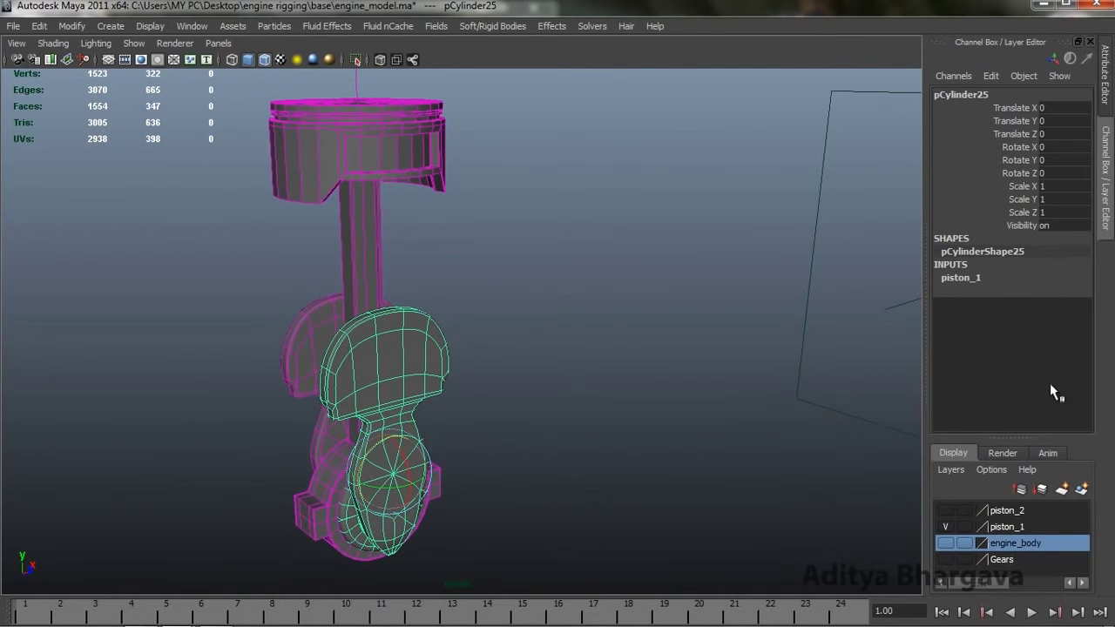
Step: Show the piston_2 layer and look over the second piston assembly beside the rigged one
left_click_drag(709, 382, 706, 386, "alt")
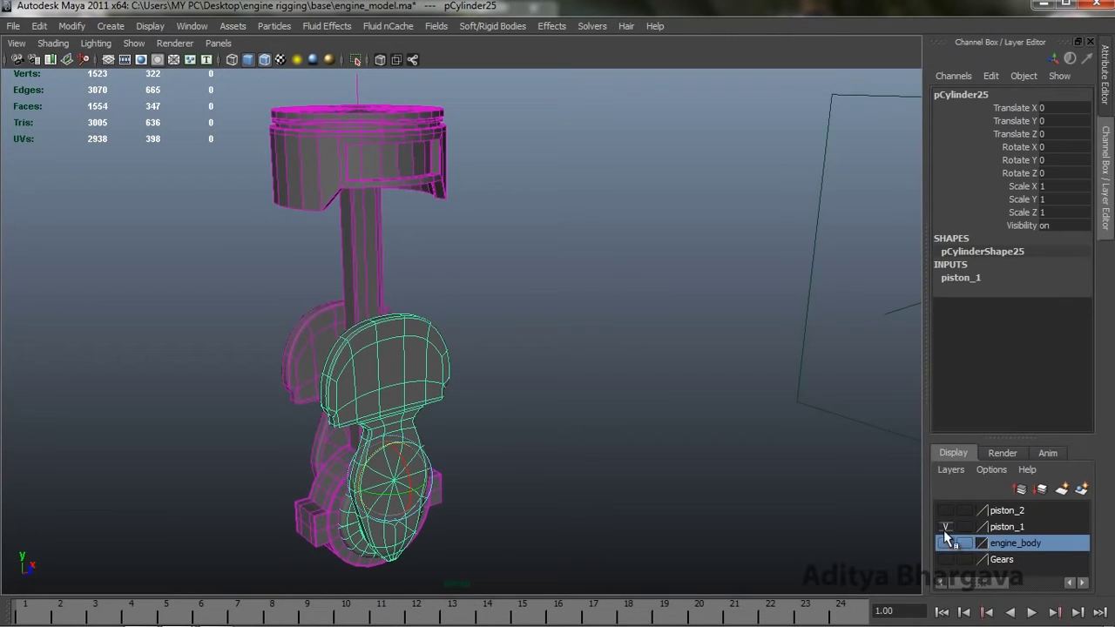
left_click(945, 510)
scroll(563, 460, "down", 3)
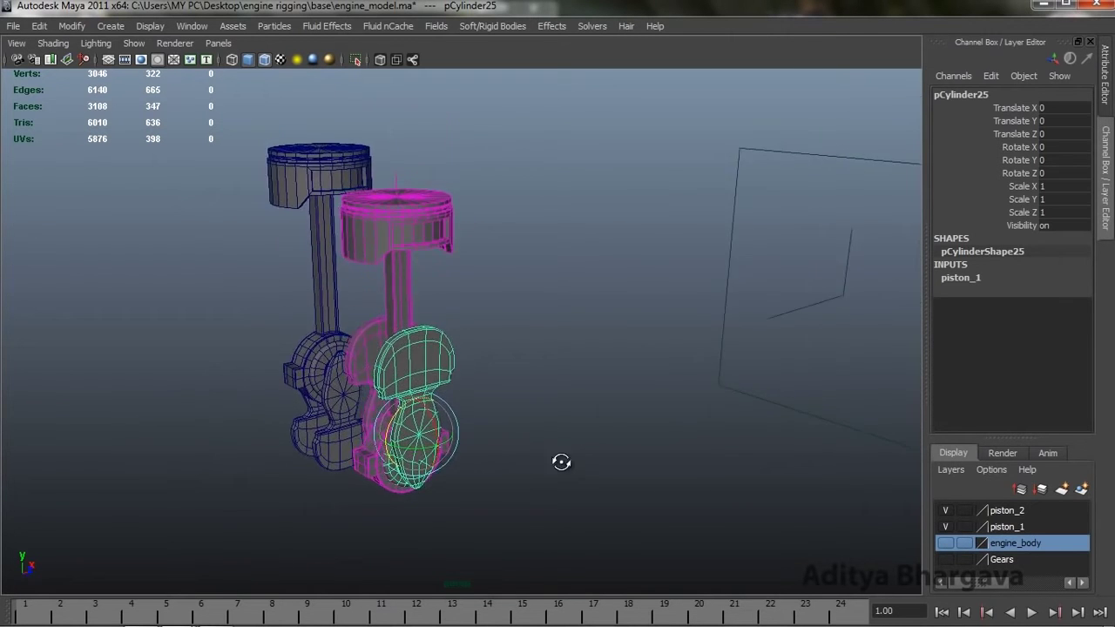
left_click_drag(514, 427, 533, 425, "alt")
scroll(326, 310, "down", 2)
scroll(380, 345, "up", 2)
middle_click_drag(390, 354, 406, 333, "alt")
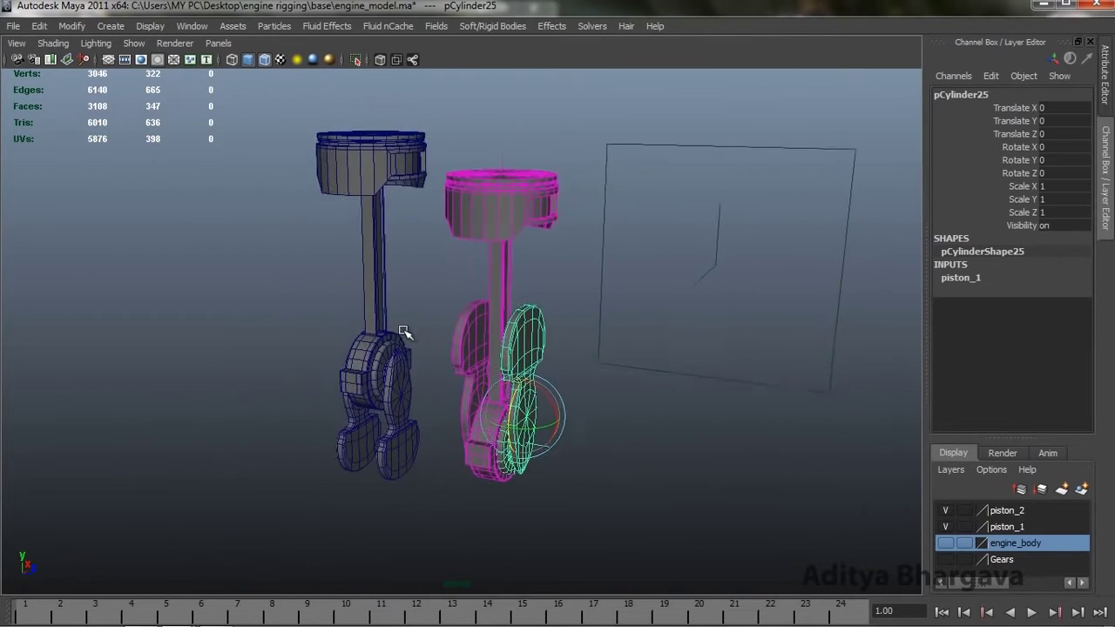
left_click_drag(423, 283, 326, 381)
left_click(399, 284)
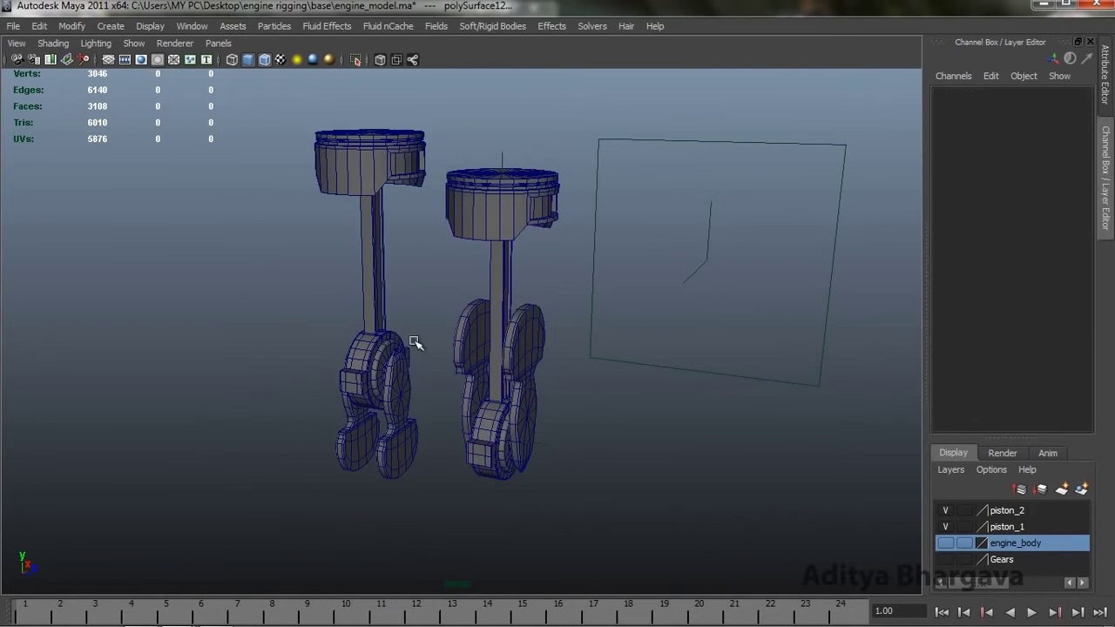
scroll(445, 386, "up", 2)
scroll(391, 374, "down", 4)
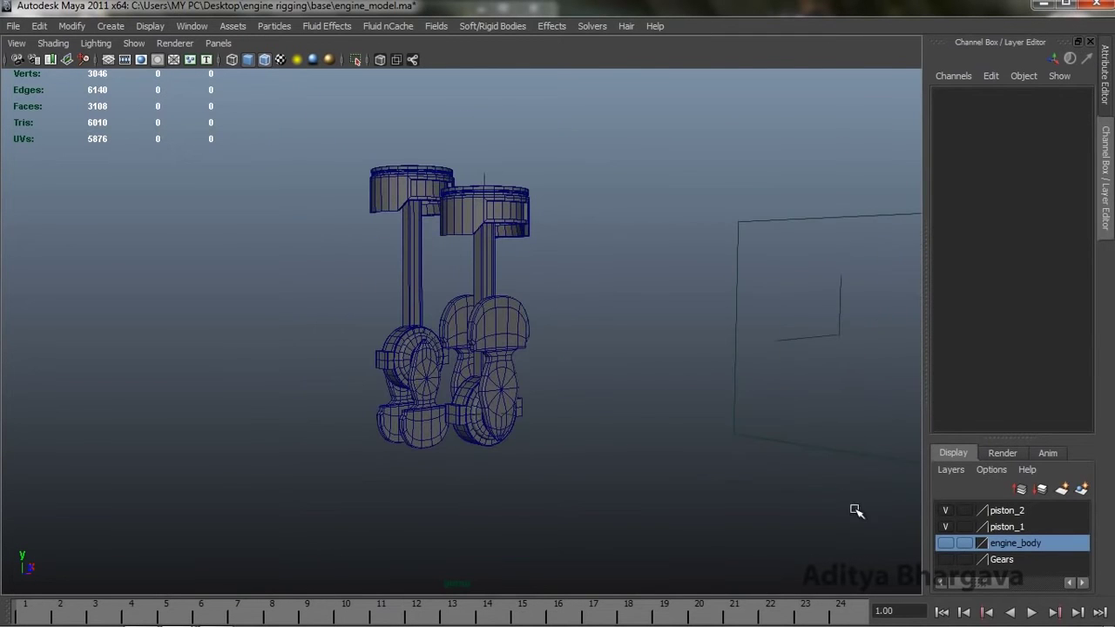
Step: Show the engine_body and Gears layers
left_click(945, 542)
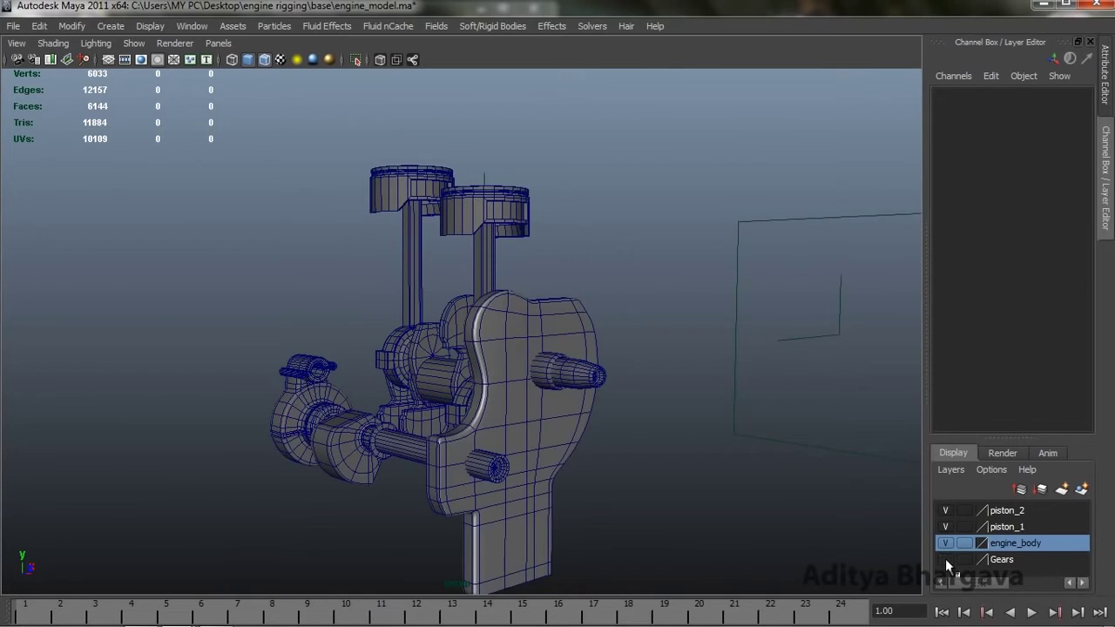
left_click(945, 560)
scroll(693, 423, "up", 3)
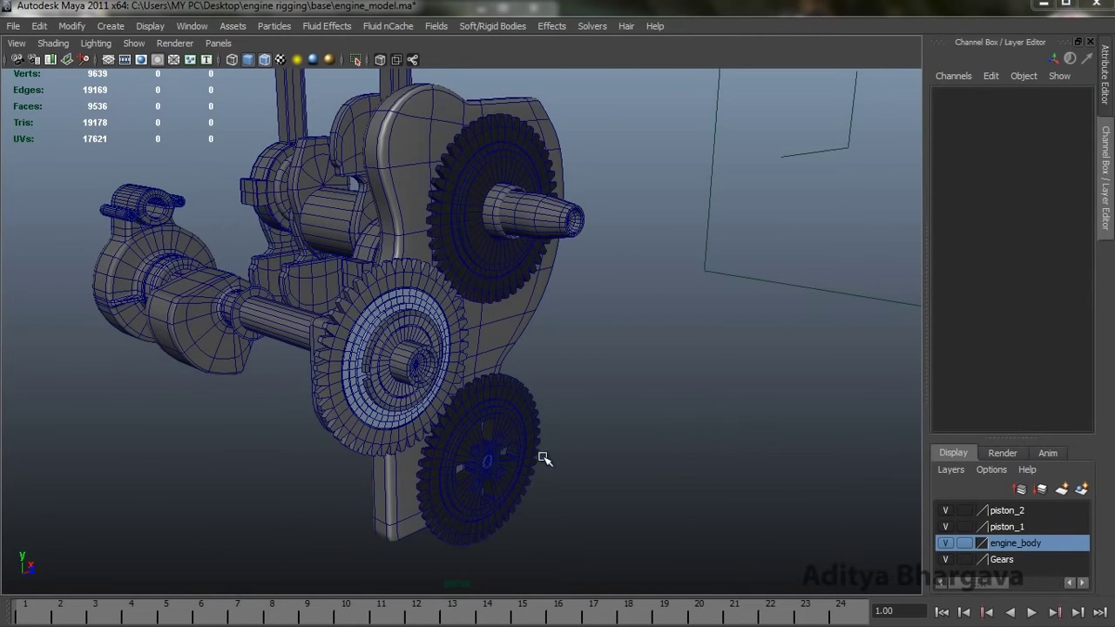
Step: Examine how the three gears mesh, selecting gear_3, gear_2 and gear_1 one after another
left_click(533, 429)
left_click_drag(634, 316, 620, 339, "alt")
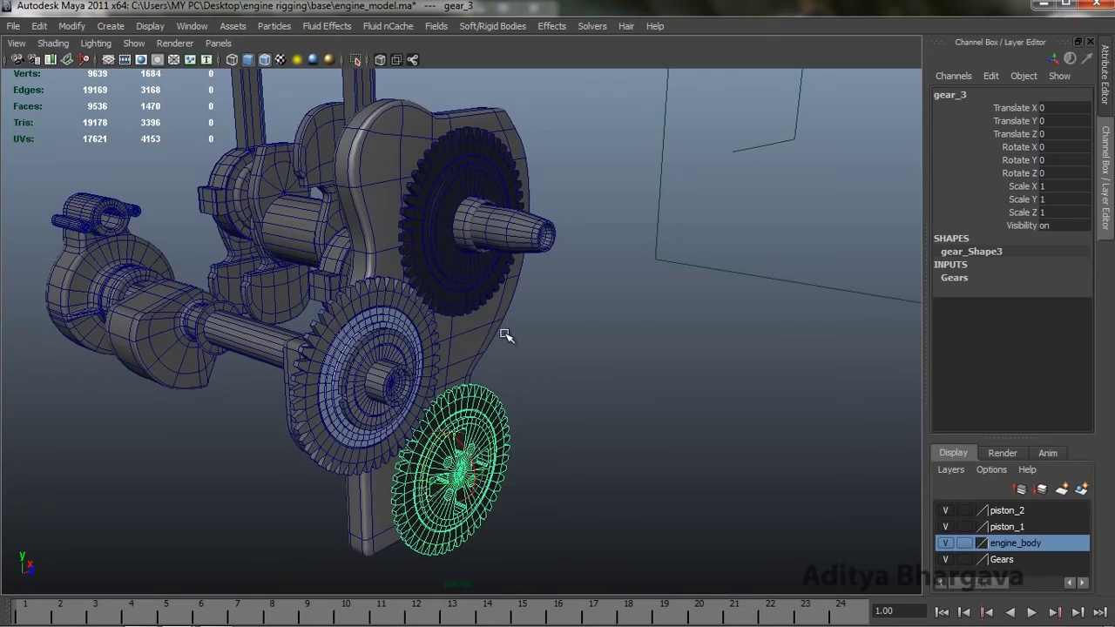
left_click_drag(499, 335, 478, 372, "alt")
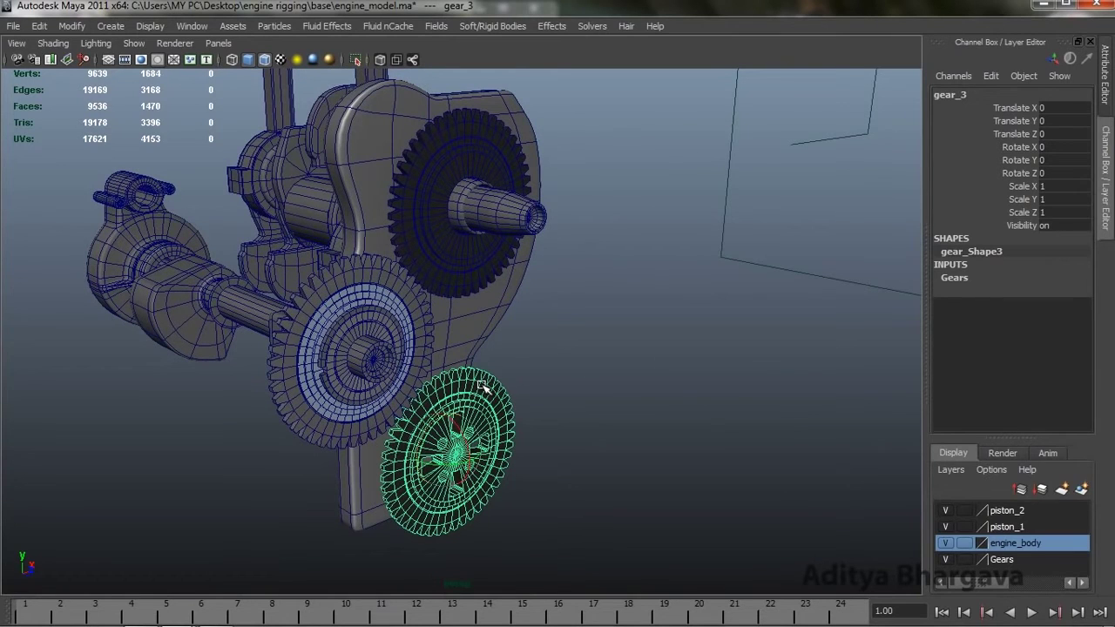
left_click(415, 324)
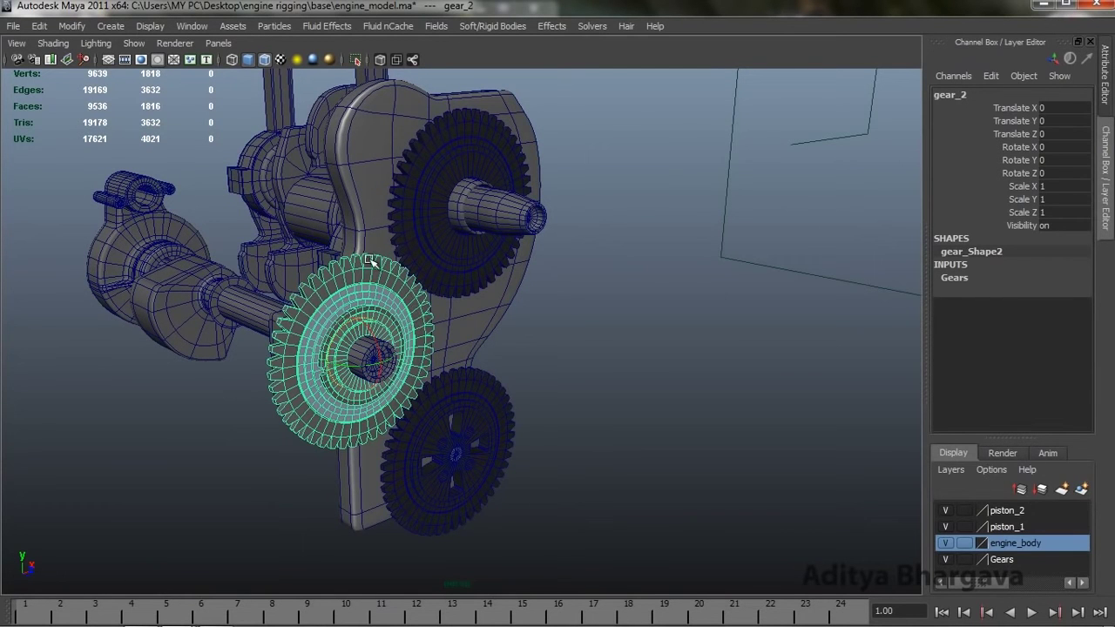
left_click(449, 243)
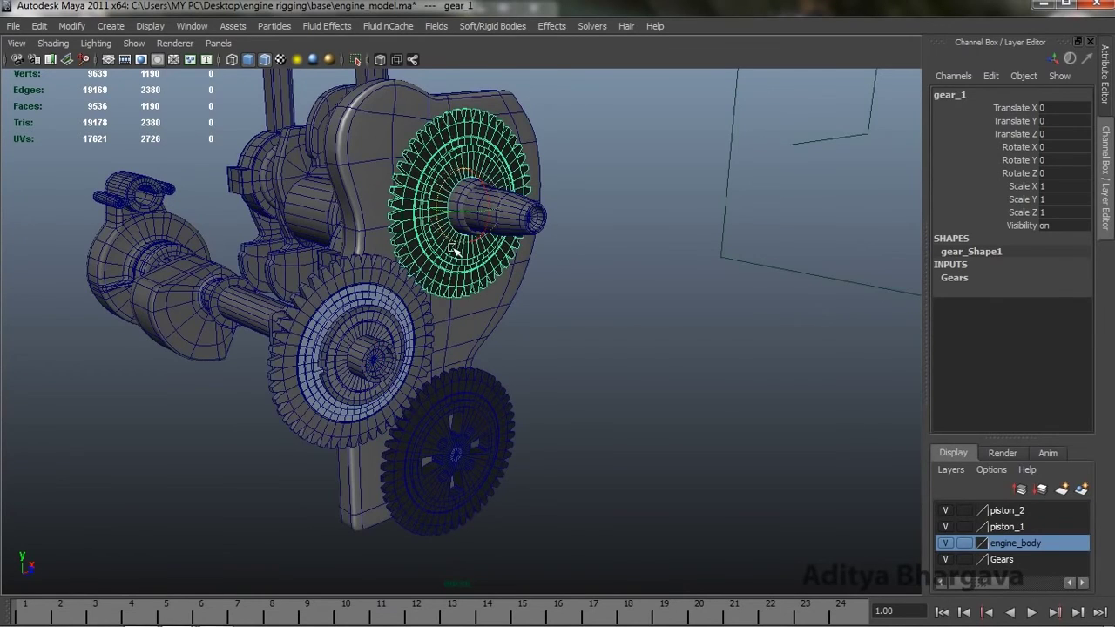
scroll(491, 321, "up", 2)
mouse_move(491, 322)
left_mouse_down("alt")
mouse_move(497, 312)
mouse_move(501, 322)
left_mouse_up("alt")
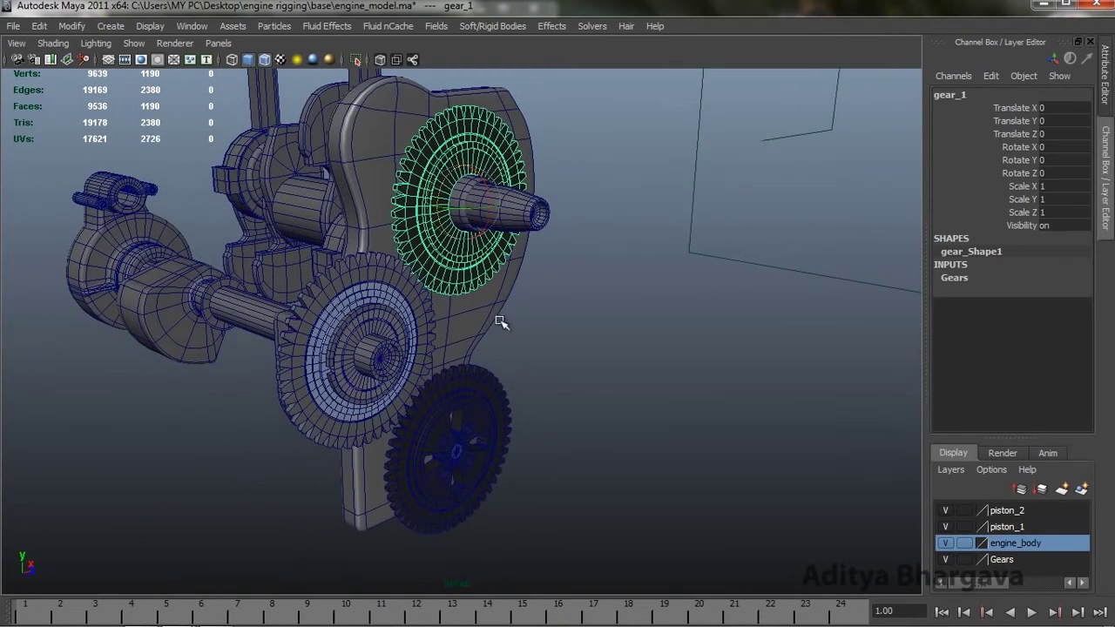
Step: Start an expression on gear_2's Rotate Z, entering gear_2.rotateZ as the driven attribute
left_click(416, 313)
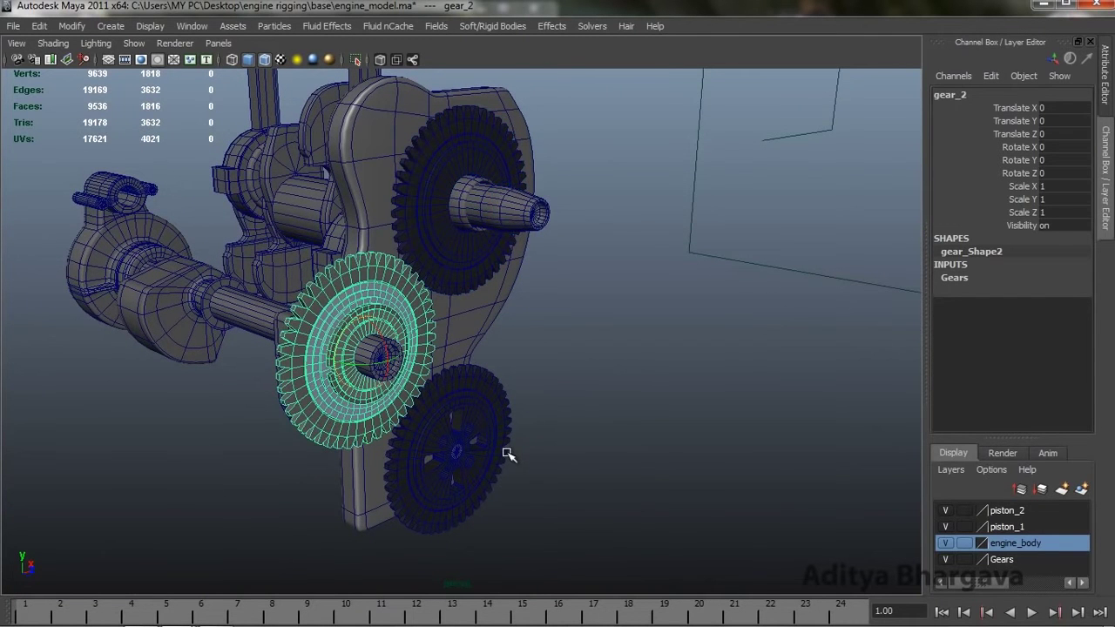
left_click_drag(465, 462, 467, 475, "alt")
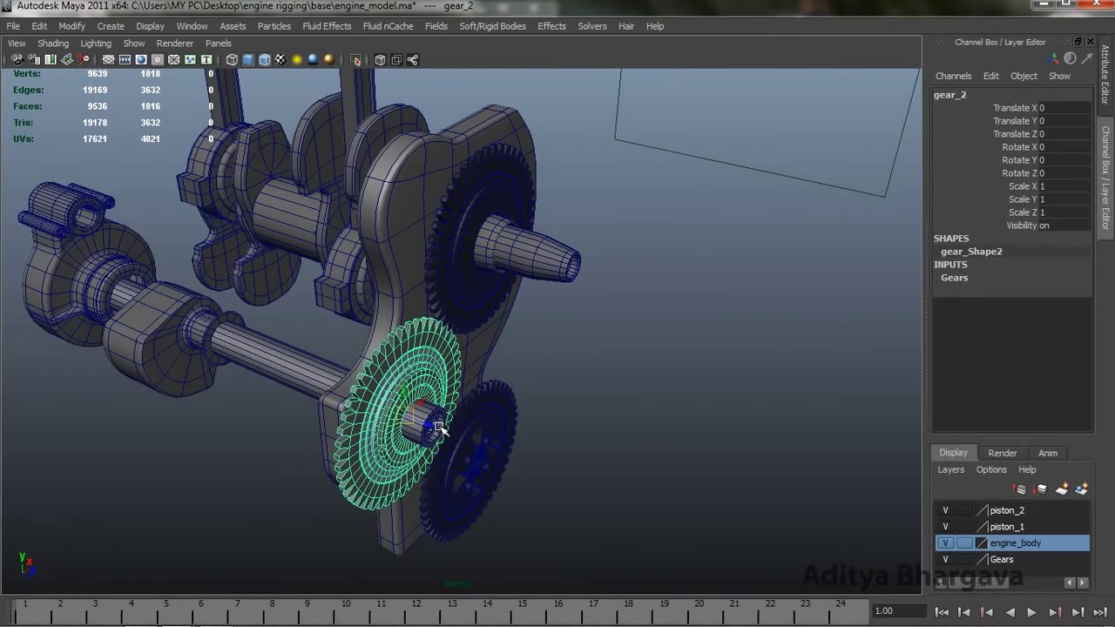
left_click_drag(398, 470, 408, 446, "alt")
scroll(391, 470, "up", 3)
left_click(1024, 173)
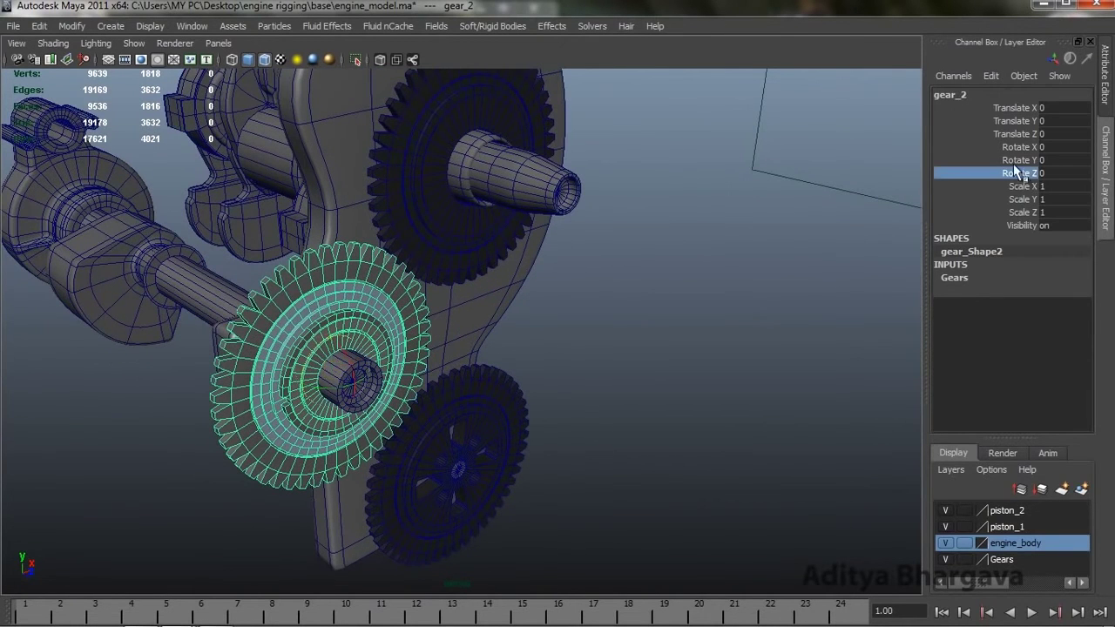
left_click(993, 75)
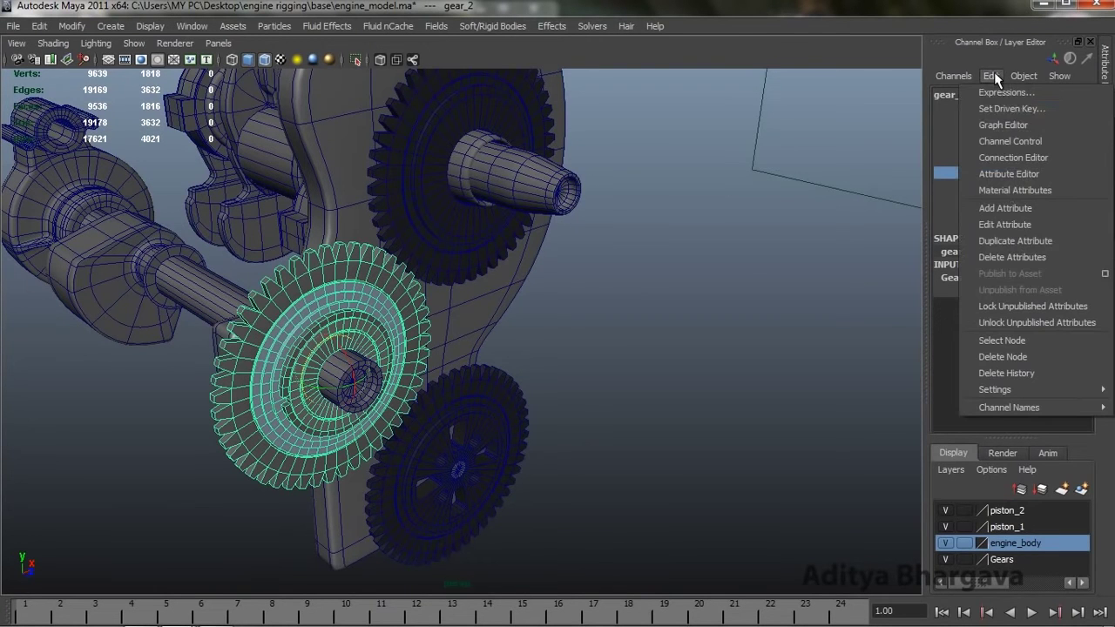
left_click(998, 93)
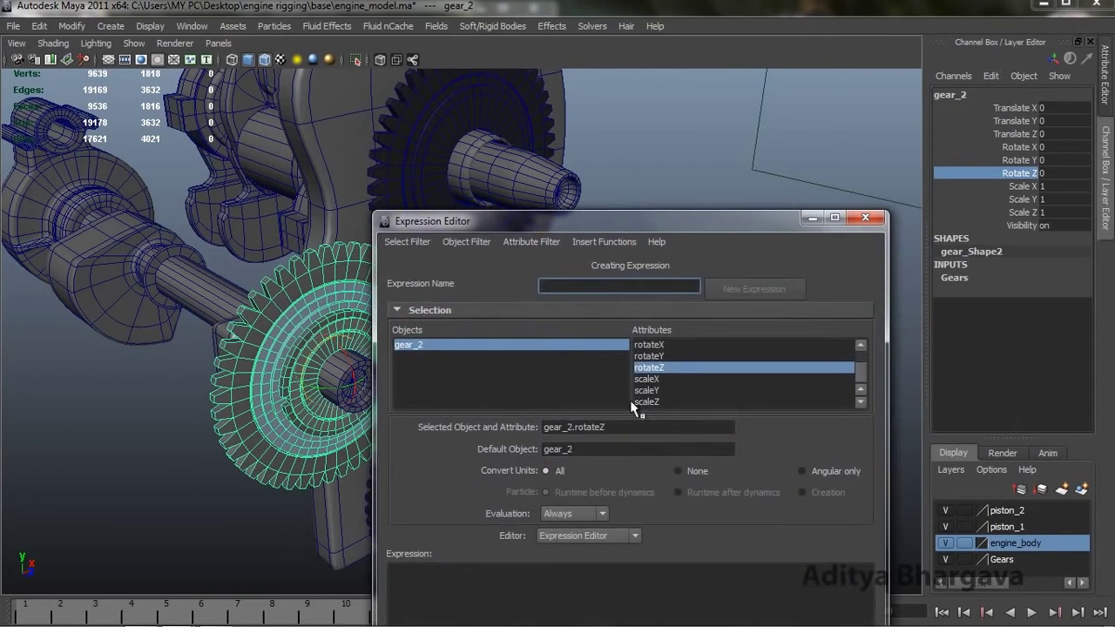
triple_click(632, 426)
key("ctrl+c")
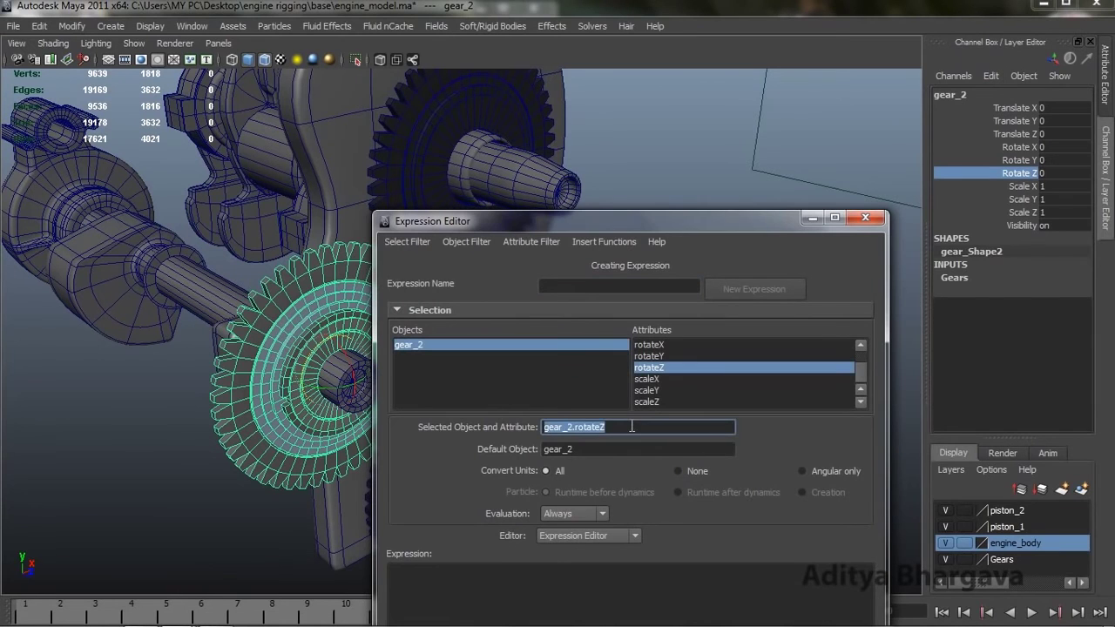
left_click(555, 580)
key("ctrl+v")
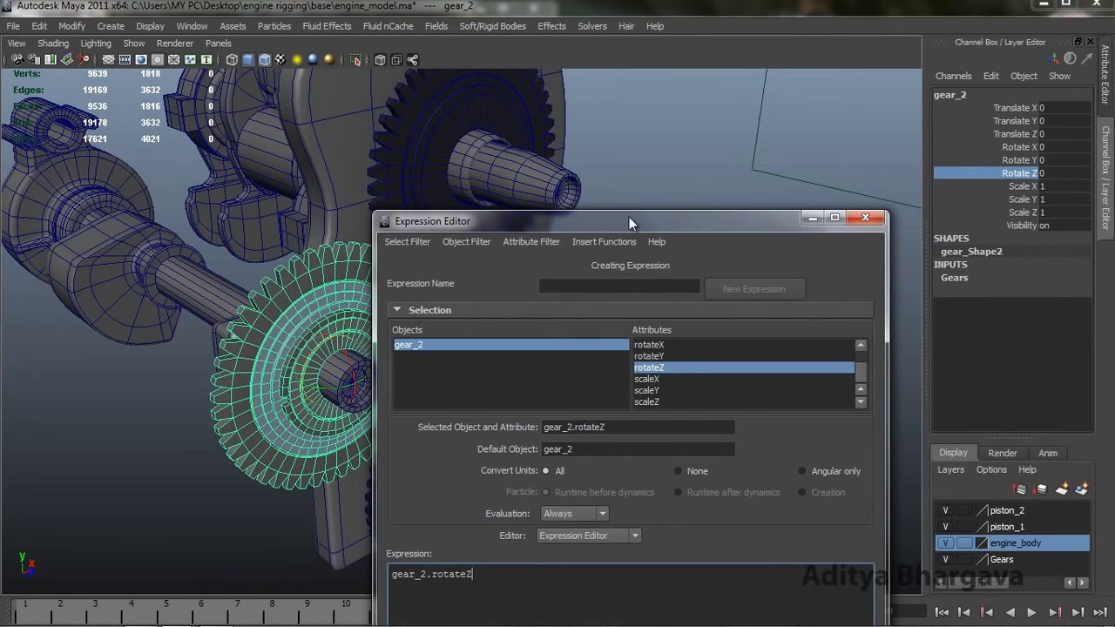
left_click_drag(629, 217, 630, 79)
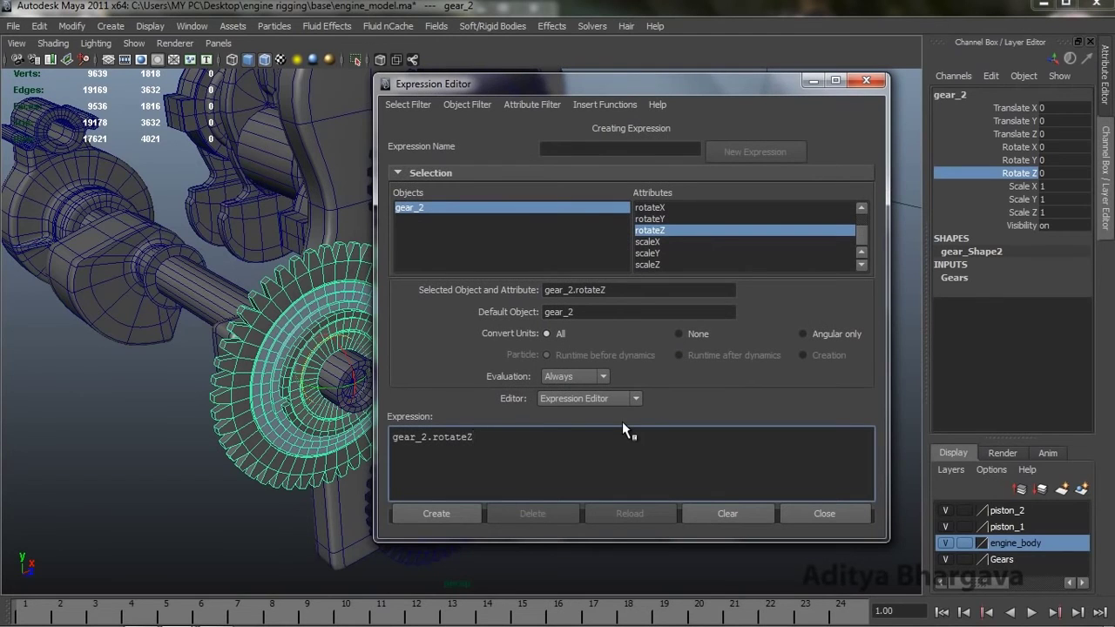
Step: Complete the expression as gear_2.rotateZ=-gear_1.rotateZ; and create it
type("=")
key("ctrl+v")
left_click_drag(345, 389, 265, 407, "alt")
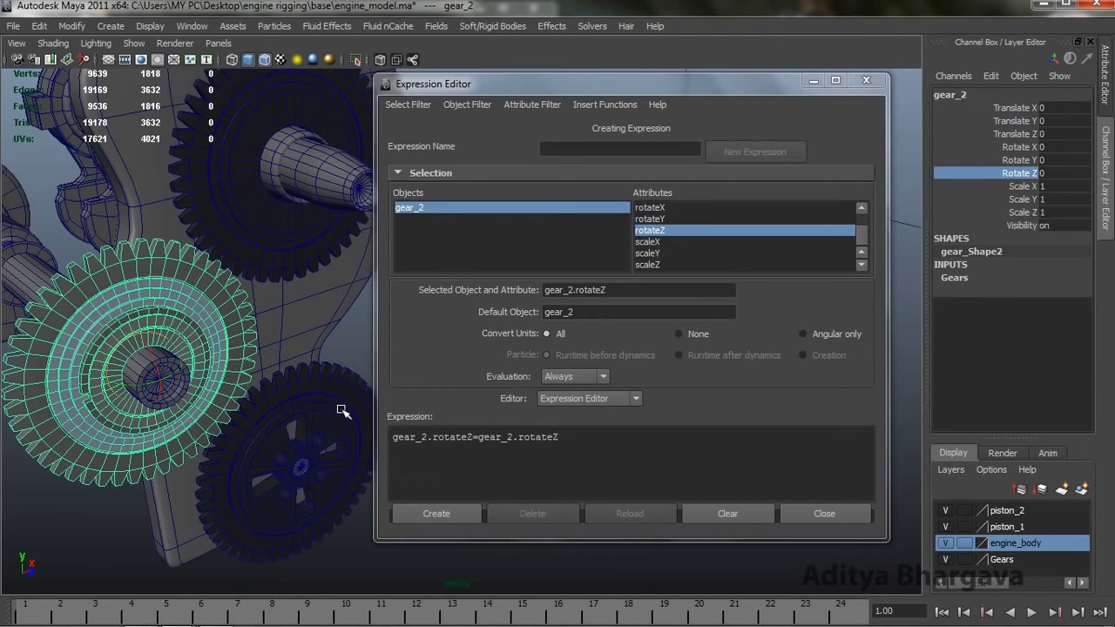
mouse_move(338, 403)
left_mouse_down("alt")
mouse_move(345, 415)
mouse_move(355, 409)
left_mouse_up("alt")
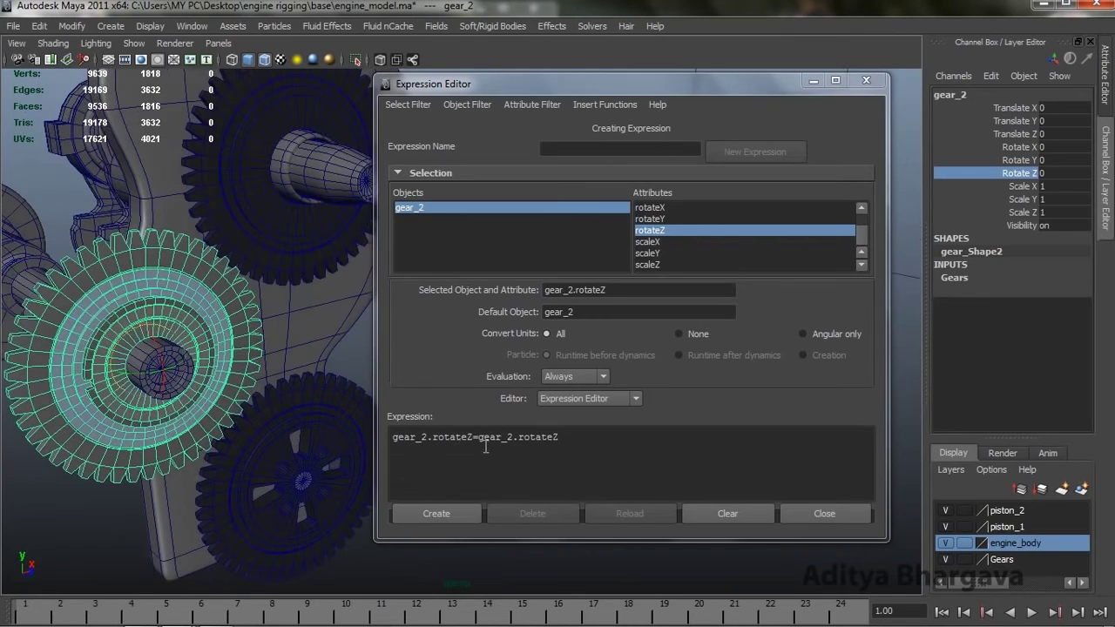
left_click(509, 454)
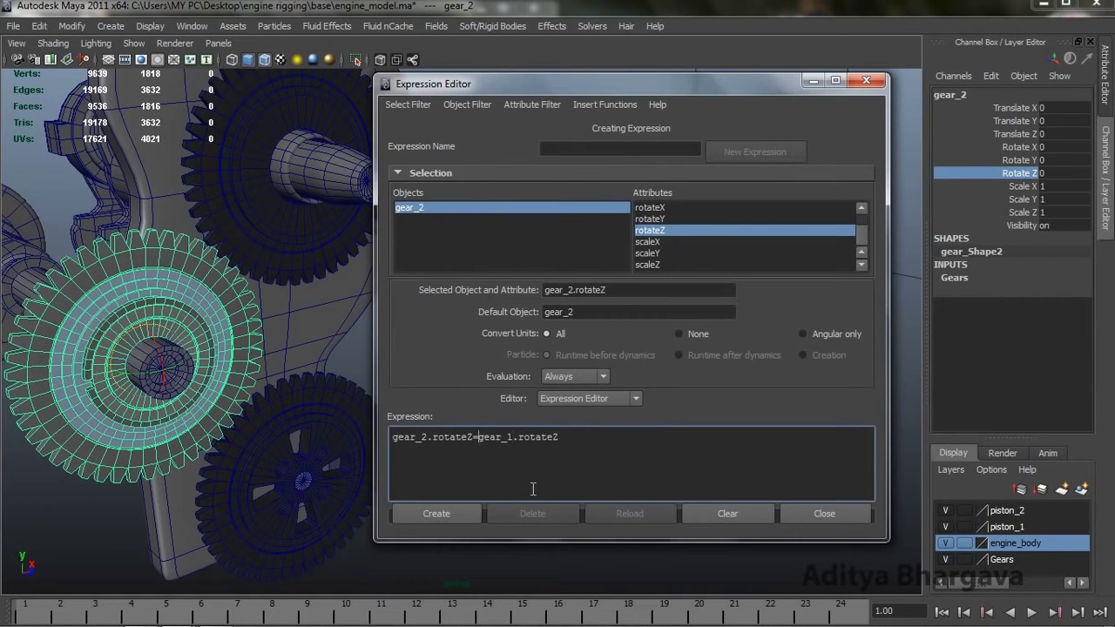
type("-")
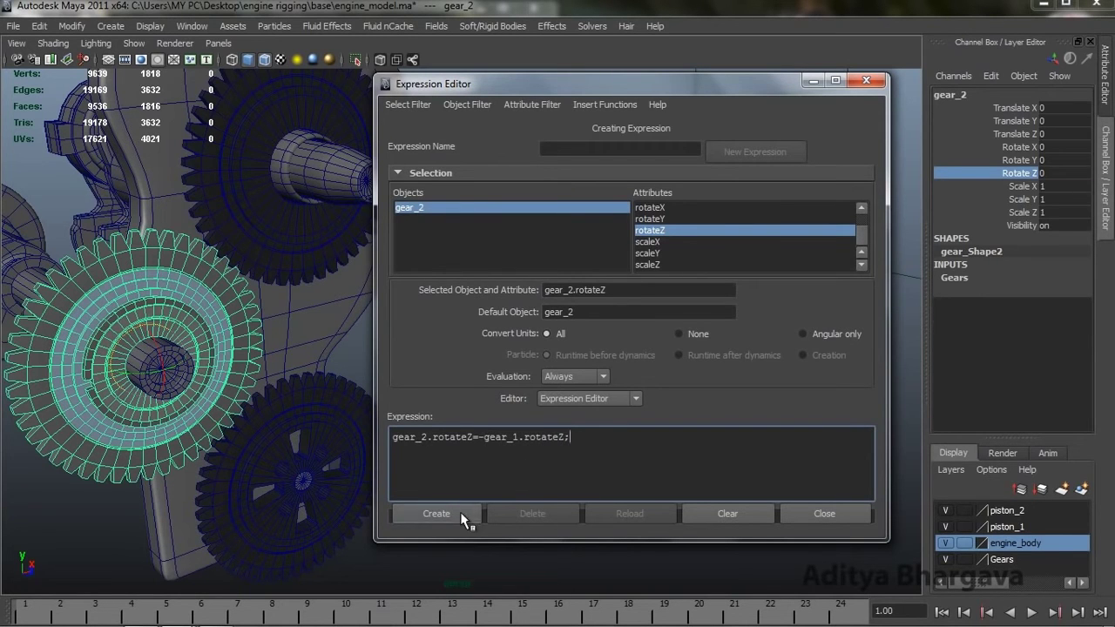
left_click(436, 514)
left_click(849, 516)
Step: Edit gear_2's Rotate Z expression to read gear_2.rotateZ=-gear_3.rotateZ; and apply the change
left_click(375, 479)
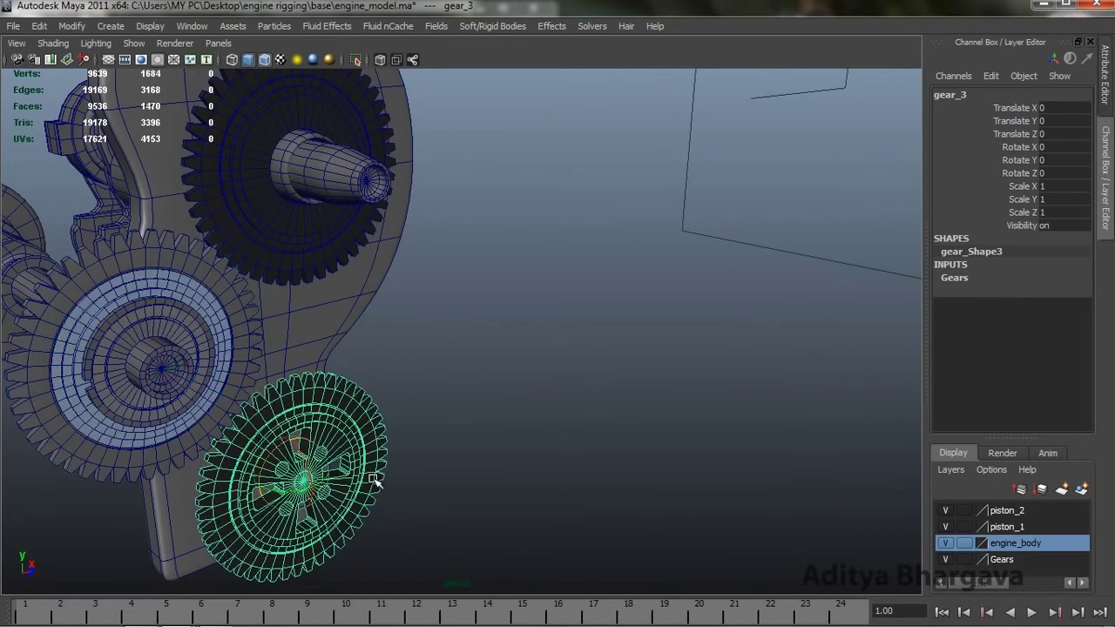
left_click_drag(444, 475, 459, 496, "alt")
left_click(329, 324)
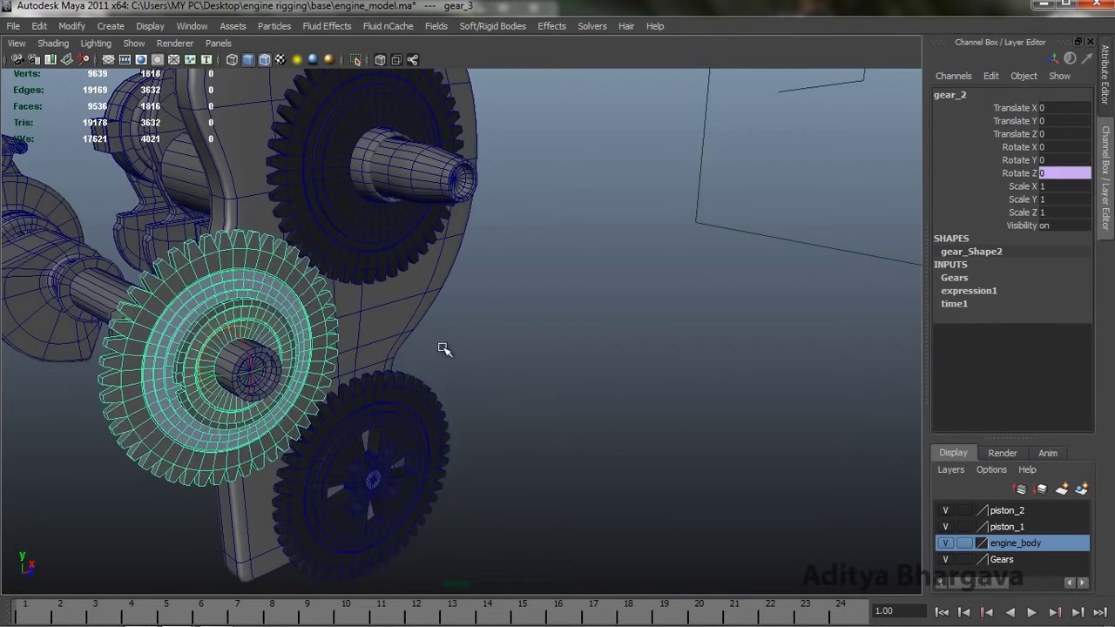
left_click_drag(442, 348, 465, 349, "alt")
scroll(465, 349, "down", 3)
left_click(1021, 172)
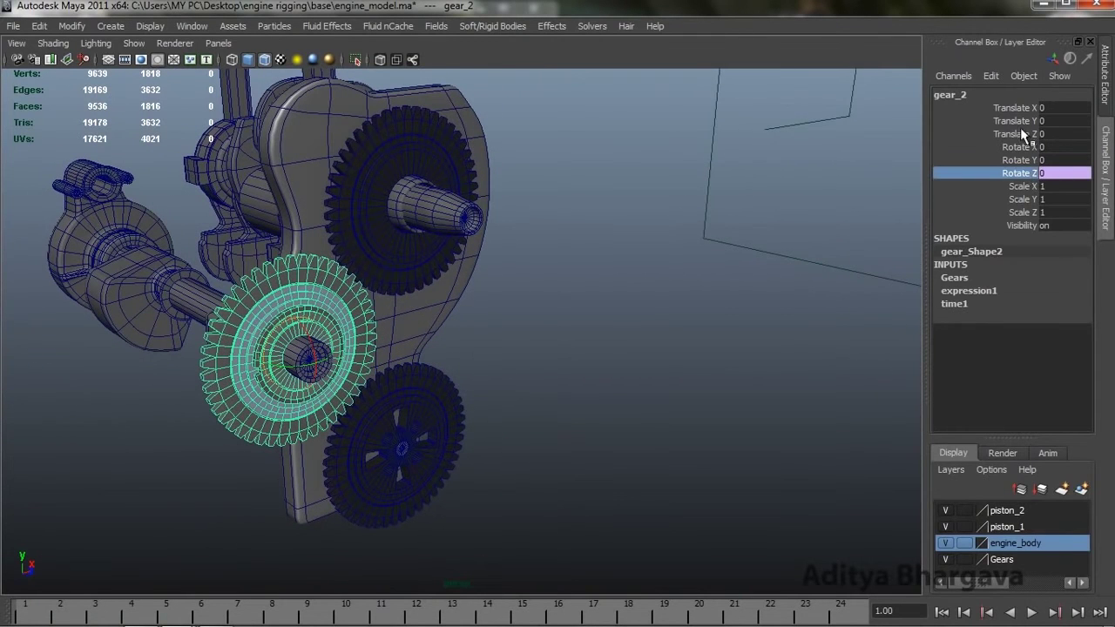
left_click(989, 76)
left_click(992, 92)
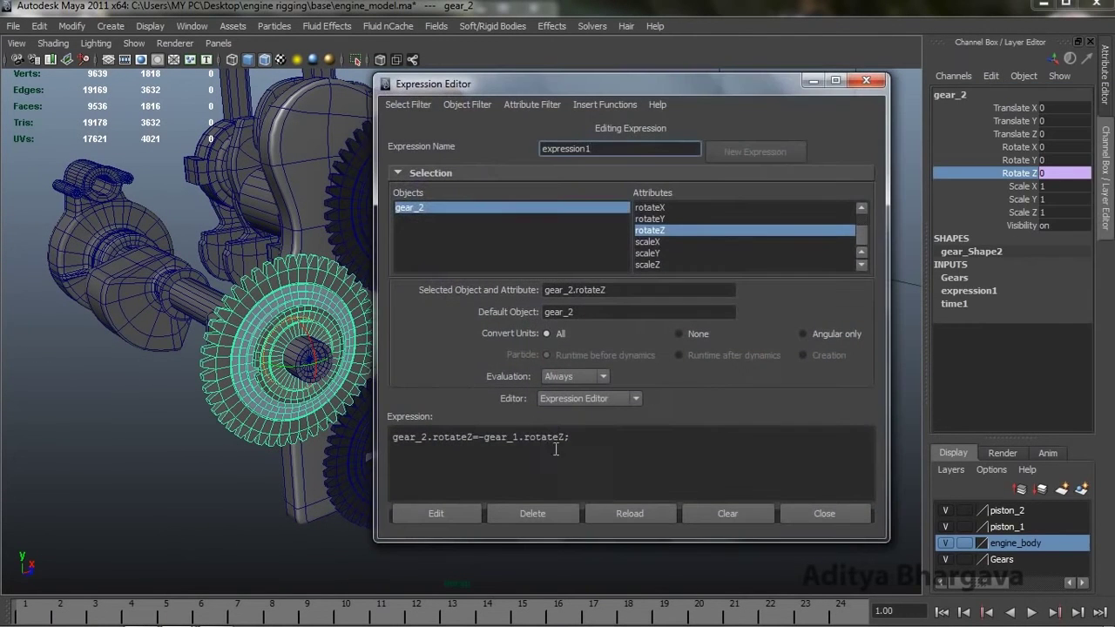
left_click(520, 439)
key("BackSpace")
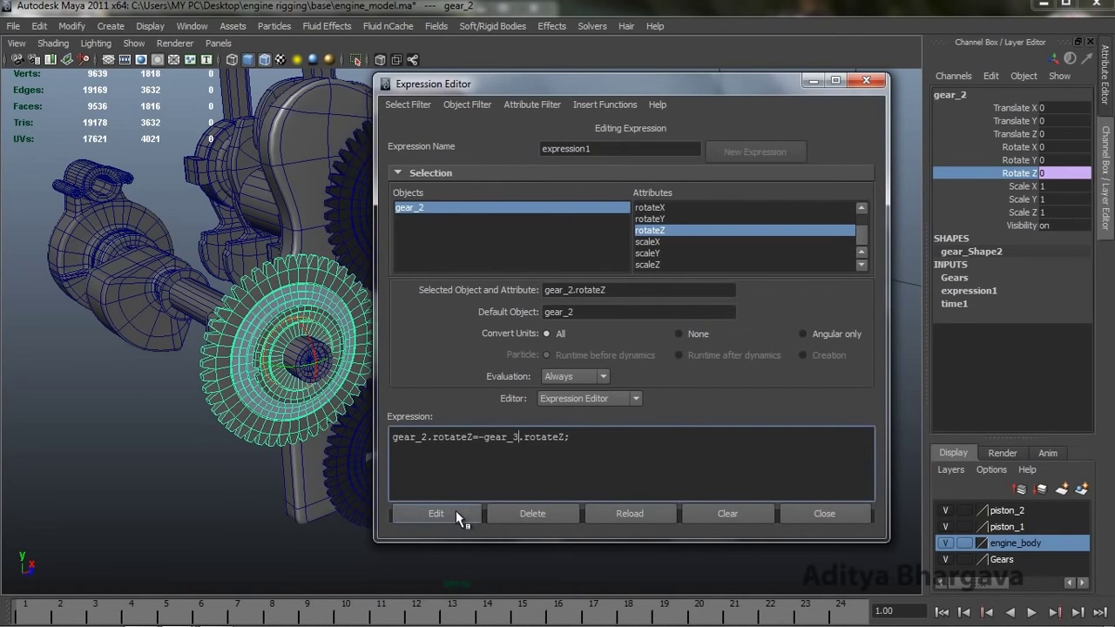
left_click(456, 512)
left_click(841, 515)
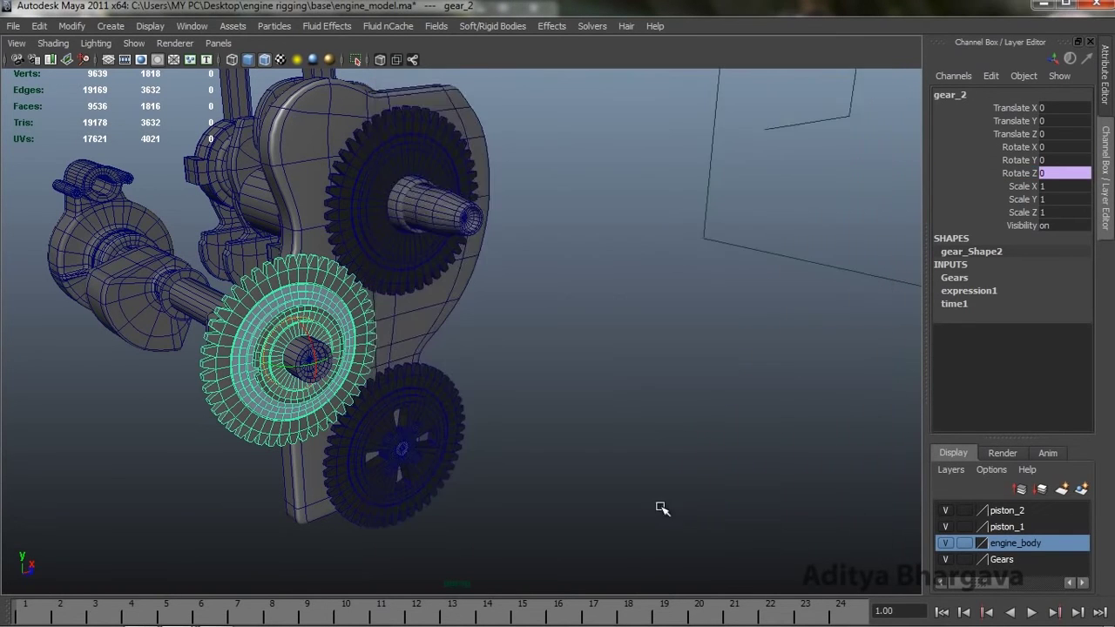
Step: Test-rotate gear_3 and inspect up close how the teeth of gear_2 turn against it
left_click_drag(662, 485, 456, 385, "alt")
left_click(460, 427)
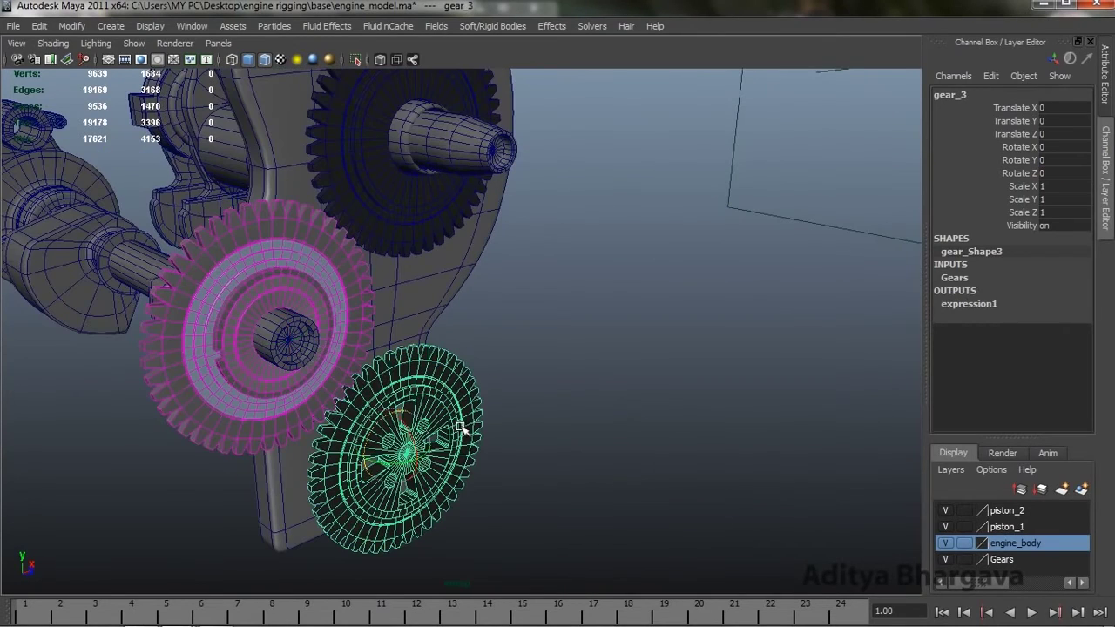
left_click_drag(370, 420, 406, 497)
scroll(394, 479, "up", 6)
middle_click_drag(392, 478, 560, 356, "alt")
left_click_drag(559, 357, 535, 351, "alt")
mouse_move(684, 336)
middle_mouse_down()
mouse_move(621, 374)
mouse_move(778, 361)
mouse_move(669, 348)
middle_mouse_up()
scroll(671, 345, "down", 10)
left_click_drag(674, 340, 575, 331, "alt")
scroll(674, 348, "up", 3)
Step: Start an expression on gear_1's Rotate Z, entering gear_1.rotateZ as the driven attribute
left_click(549, 325)
left_click_drag(642, 379, 646, 379, "alt")
left_click_drag(784, 339, 696, 352, "alt")
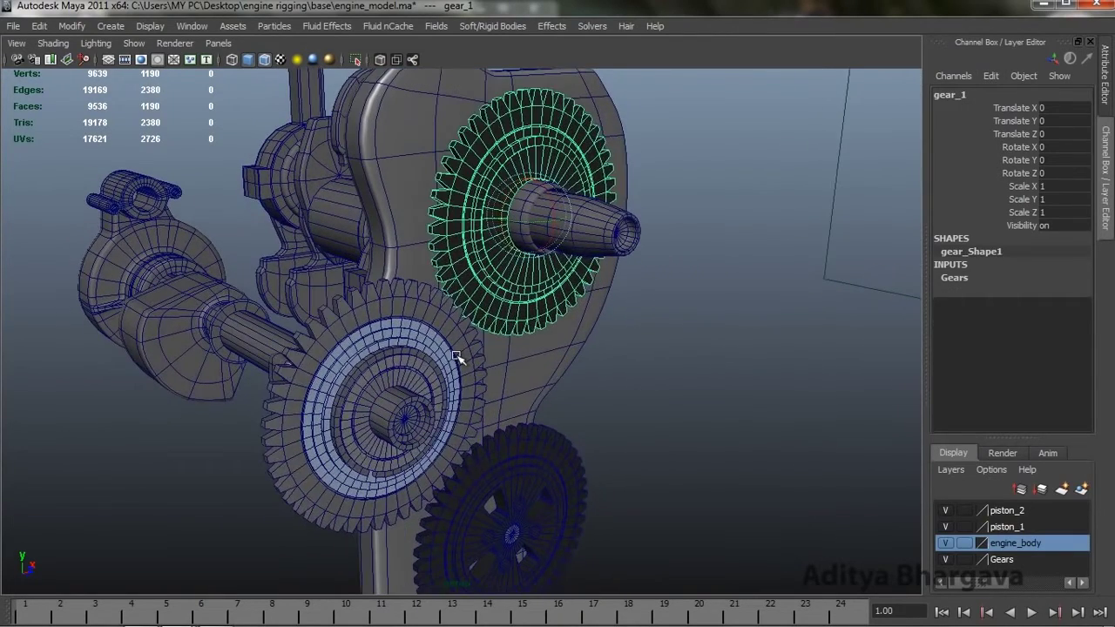
left_click(458, 354)
left_click(529, 299)
left_click(1019, 174)
left_click(982, 75)
left_click(999, 91)
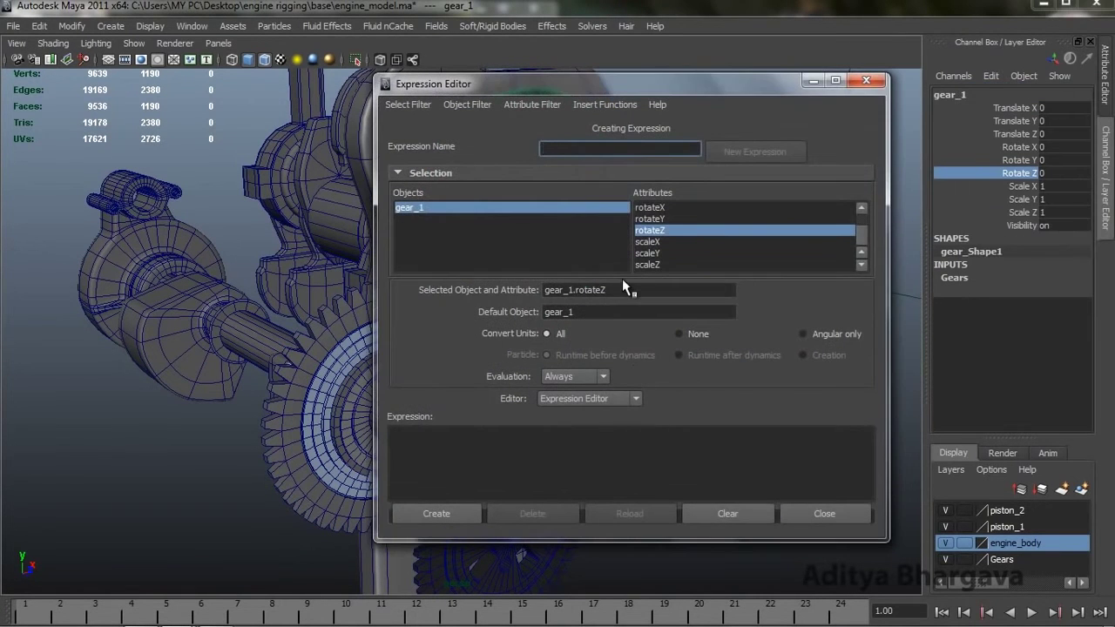
triple_click(624, 291)
key("ctrl+c")
left_click(583, 439)
key("ctrl+v")
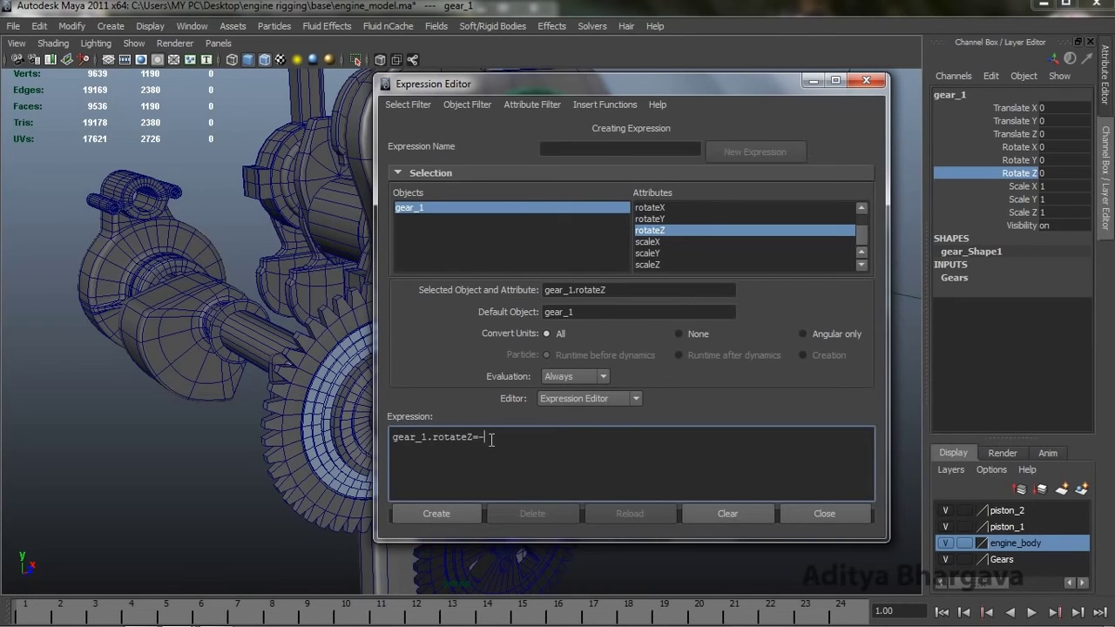
Step: Complete the expression as gear_1.rotateZ=-gear_2.rotateZ, create it and close the expression editor
type("=-")
key("ctrl+v")
left_click_drag(616, 83, 833, 89)
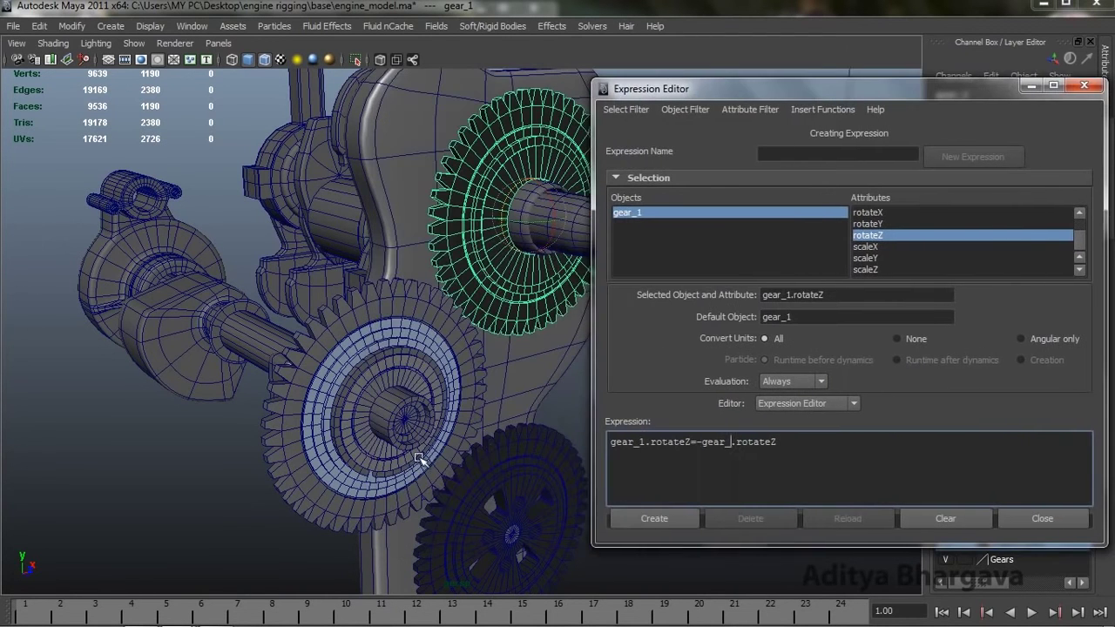
scroll(433, 375, "up", 2)
scroll(433, 375, "up", 1)
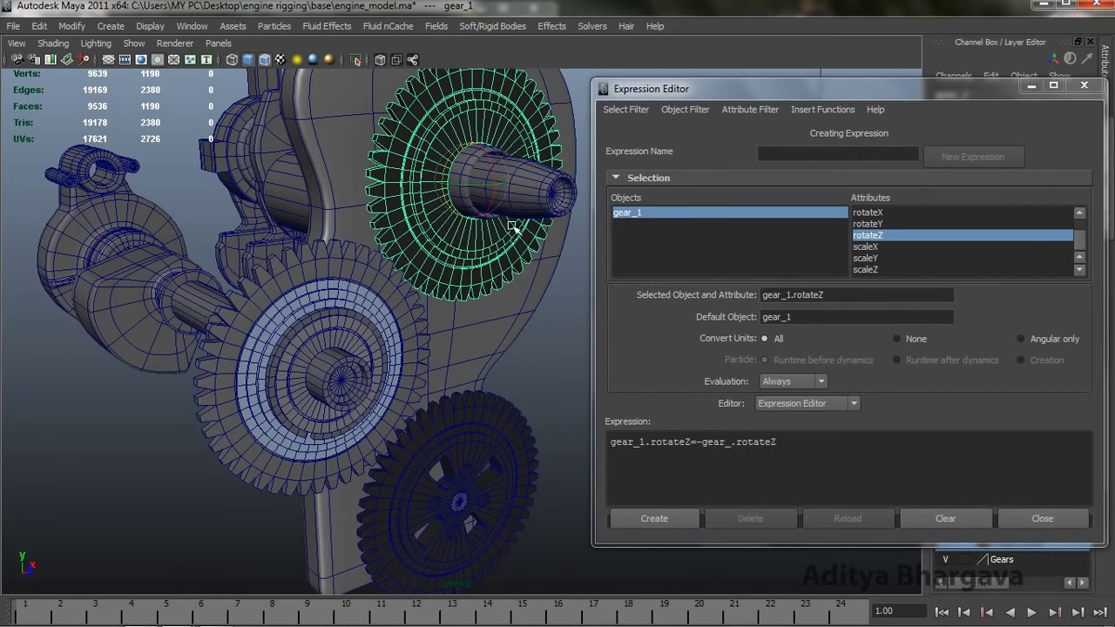
left_click(731, 452)
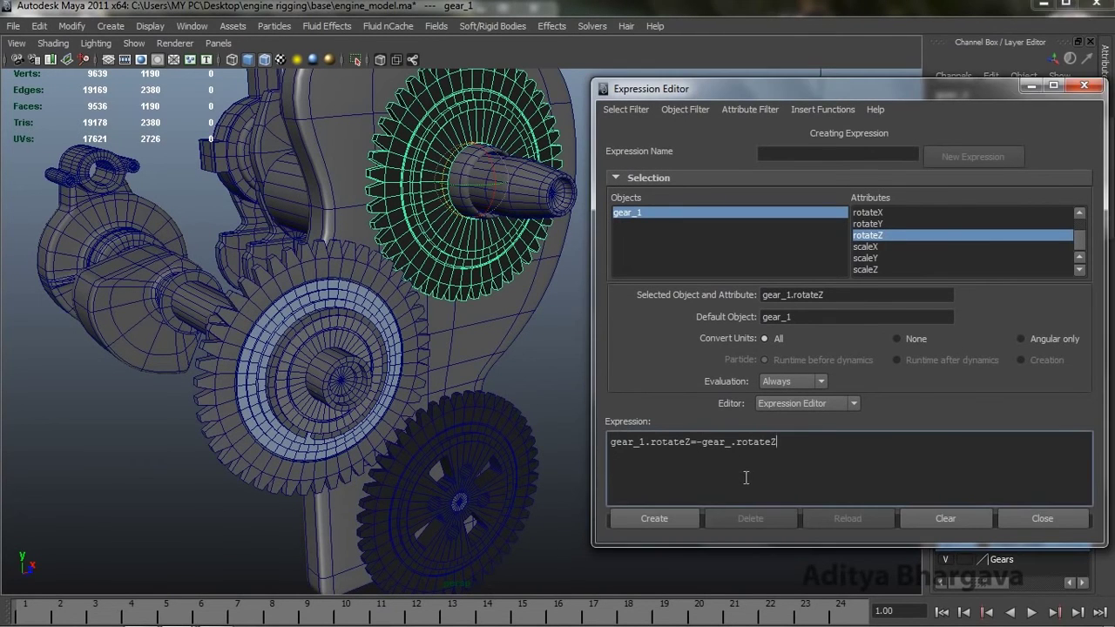
type("2")
left_click(669, 513)
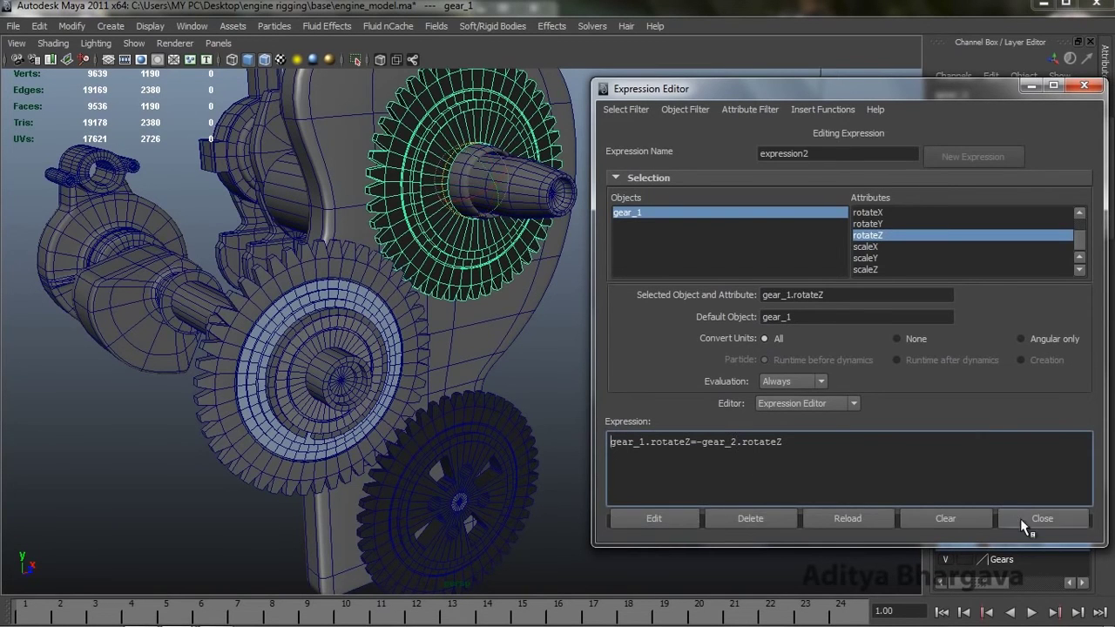
left_click(1021, 520)
Step: Test-rotate gear_3 through its Rotate Z value and check how gear_2 and gear_1 follow it
scroll(585, 372, "down", 5)
left_click(512, 418)
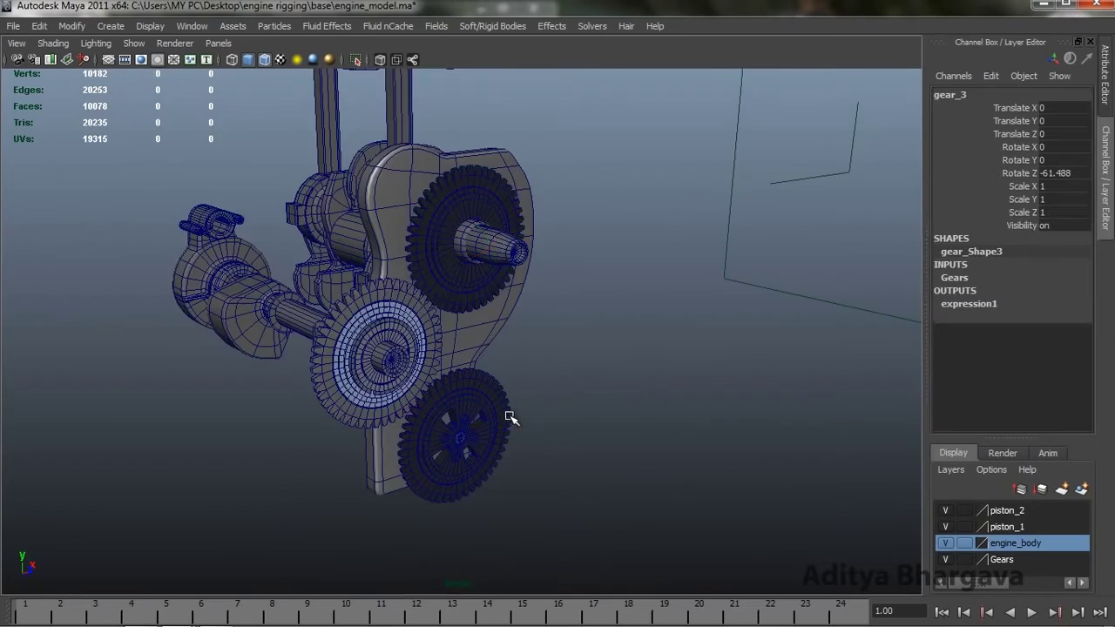
scroll(511, 418, "up", 4)
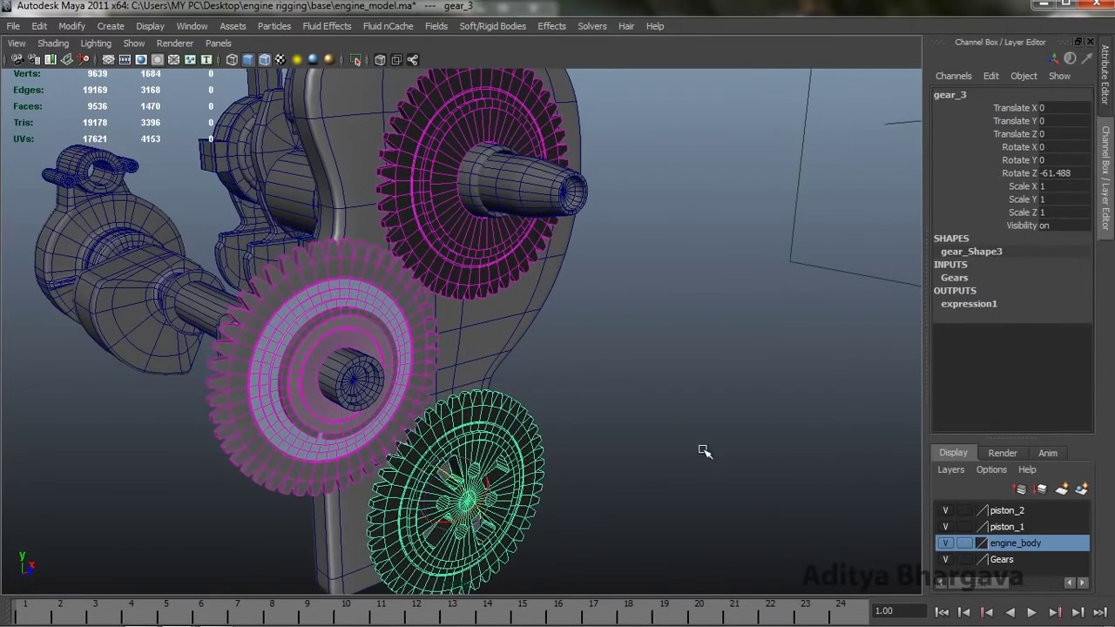
left_click_drag(433, 484, 723, 463, "alt")
left_click(1002, 173)
middle_click_drag(667, 380, 607, 256)
scroll(607, 256, "down", 5)
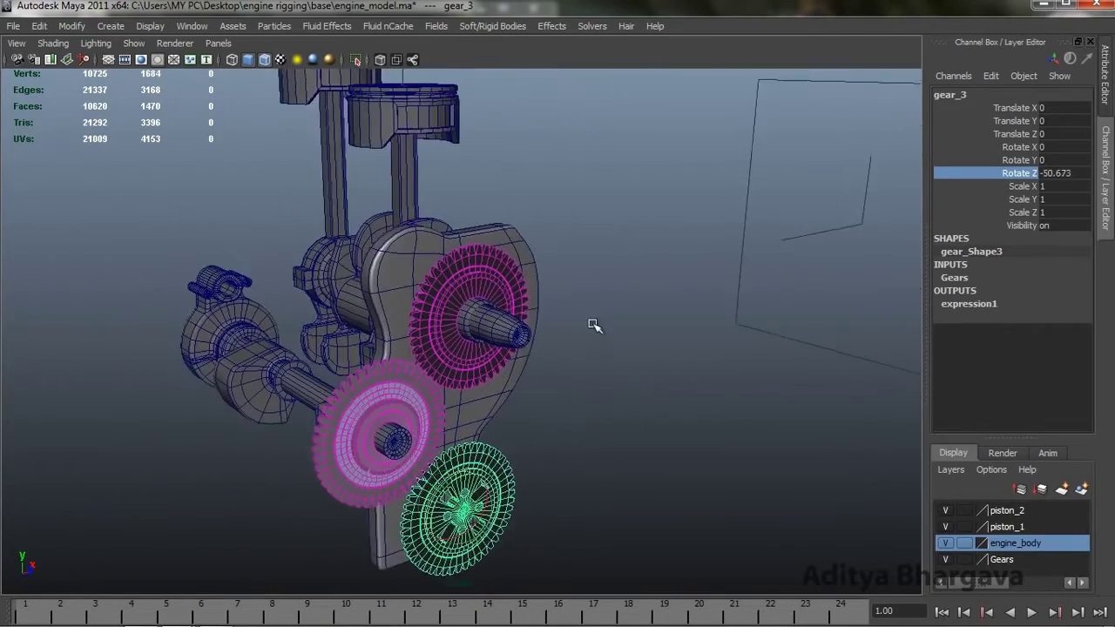
left_click_drag(593, 324, 655, 335, "alt")
Step: Set gear_3's Rotate Z to 0
left_click(1053, 174)
type("0")
key("Return")
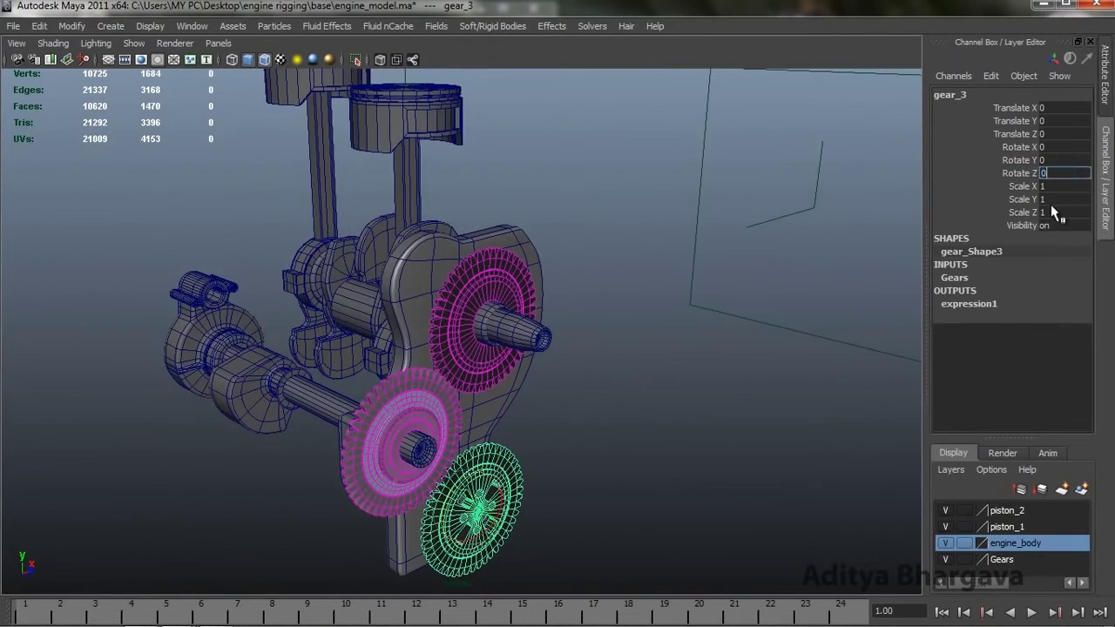
Step: Examine from the side how the crank webs sit behind the engine plate in line with gear_1
right_click_drag(672, 323, 707, 417, "alt")
left_click_drag(707, 417, 682, 331, "alt")
right_click_drag(682, 331, 650, 375, "alt")
left_click_drag(649, 373, 651, 376, "alt")
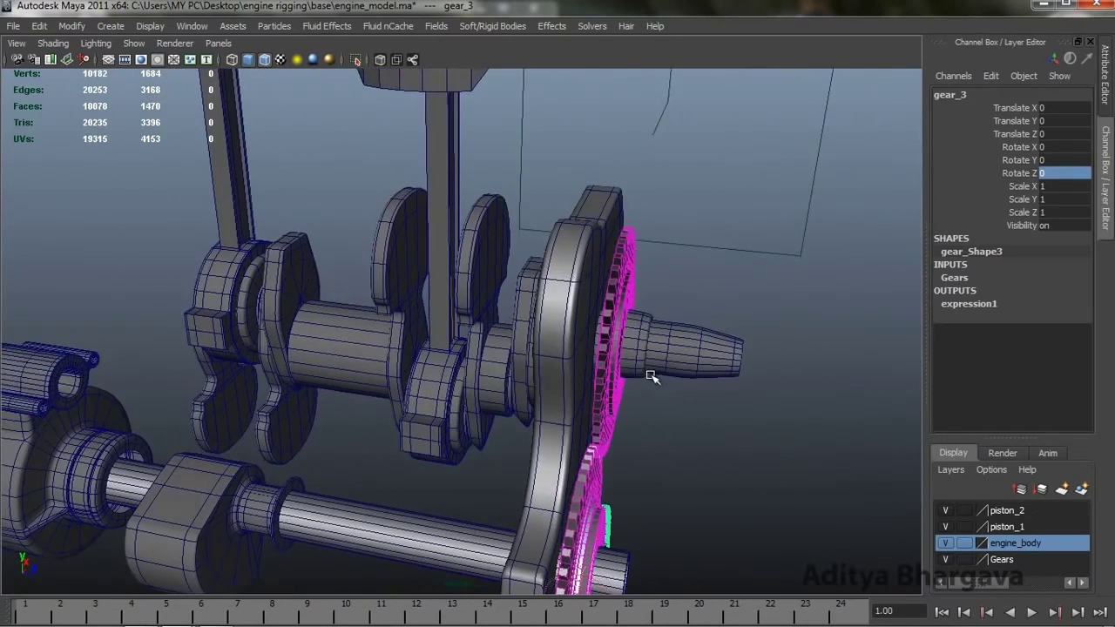
left_click(619, 317)
left_click_drag(619, 321, 471, 457, "alt")
left_click(471, 457)
left_click(512, 269)
right_click_drag(514, 269, 485, 288, "alt")
left_click_drag(485, 288, 477, 292, "alt")
scroll(528, 348, "up", 2)
mouse_move(527, 348)
left_mouse_down("alt")
mouse_move(532, 338)
mouse_move(517, 339)
left_mouse_up("alt")
scroll(517, 339, "up", 3)
middle_click_drag(517, 339, 519, 349, "alt")
left_click_drag(518, 349, 592, 323, "alt")
Step: Orient-constrain the crank web nearest the engine plate to gear_1, selecting gear_1 before the web
left_click(632, 211)
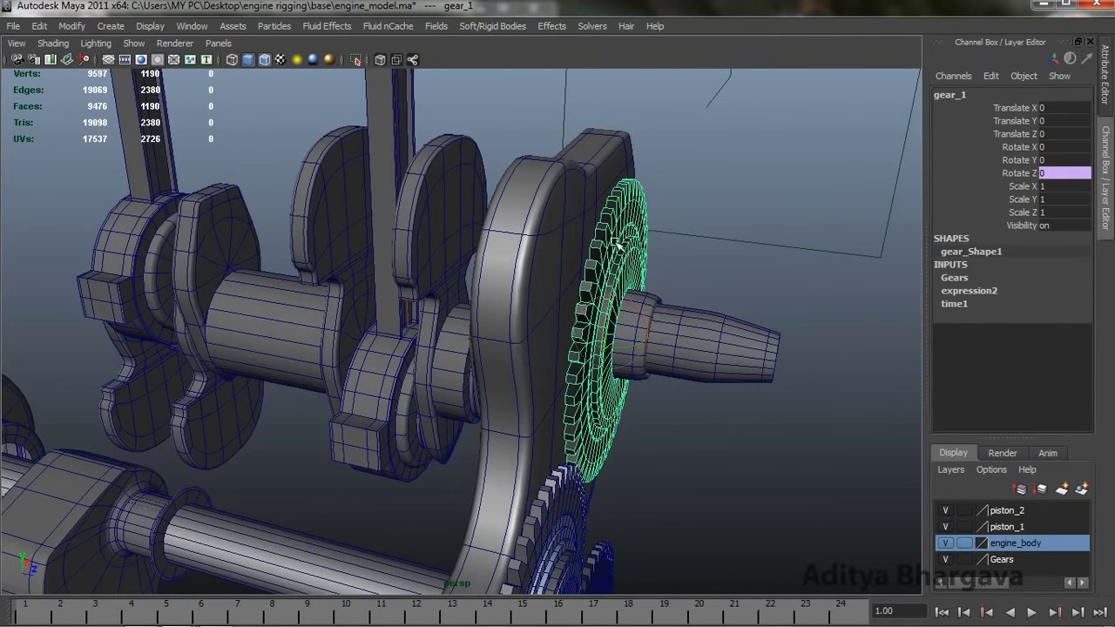
left_click(405, 281)
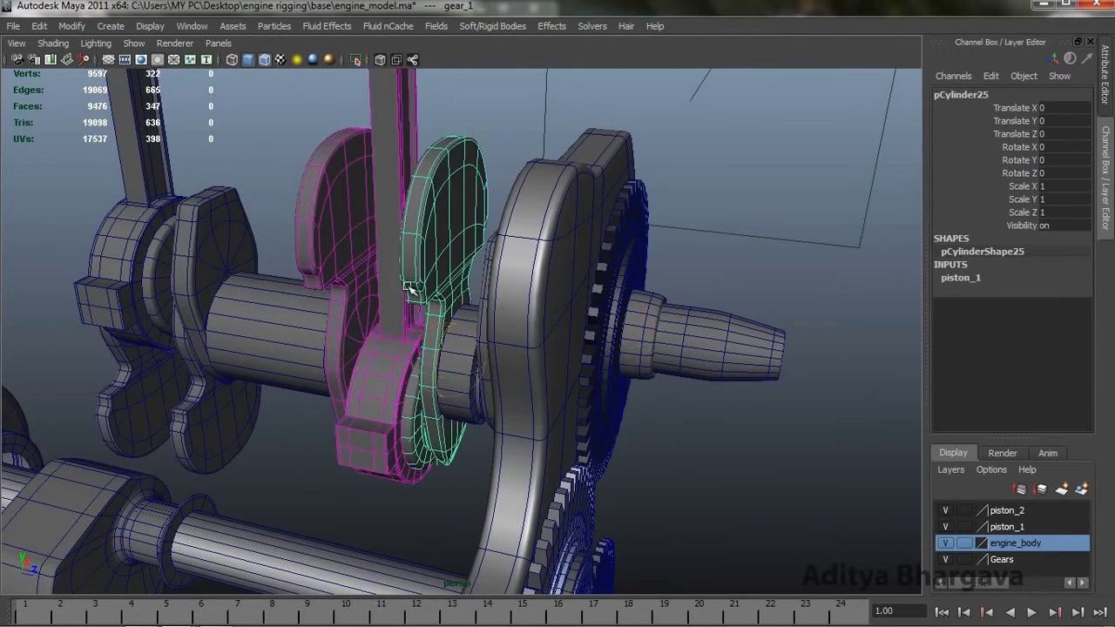
scroll(636, 391, "up", 2)
left_click_drag(630, 391, 495, 371, "alt")
left_click(614, 281)
left_click_drag(650, 307, 581, 327, "alt")
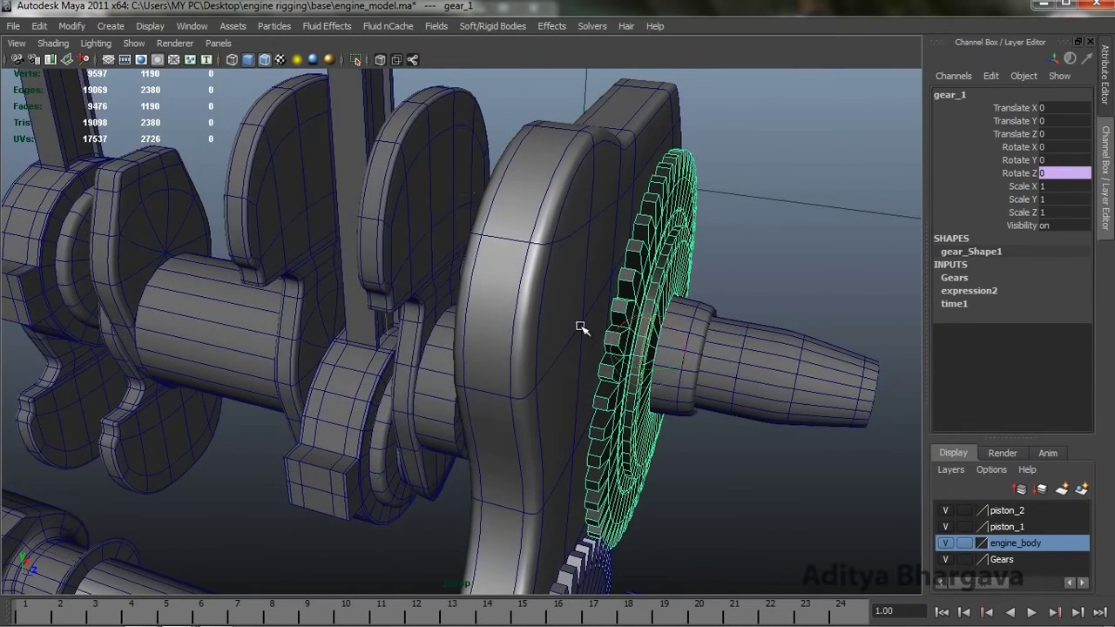
left_click(463, 176)
key("space")
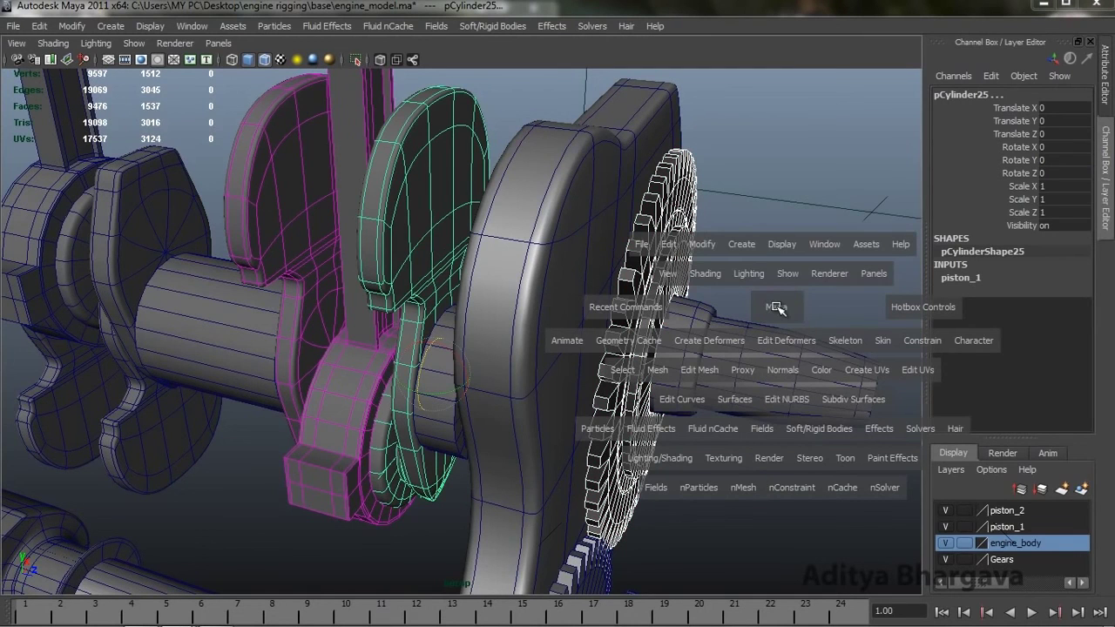
left_click_drag(915, 342, 943, 400)
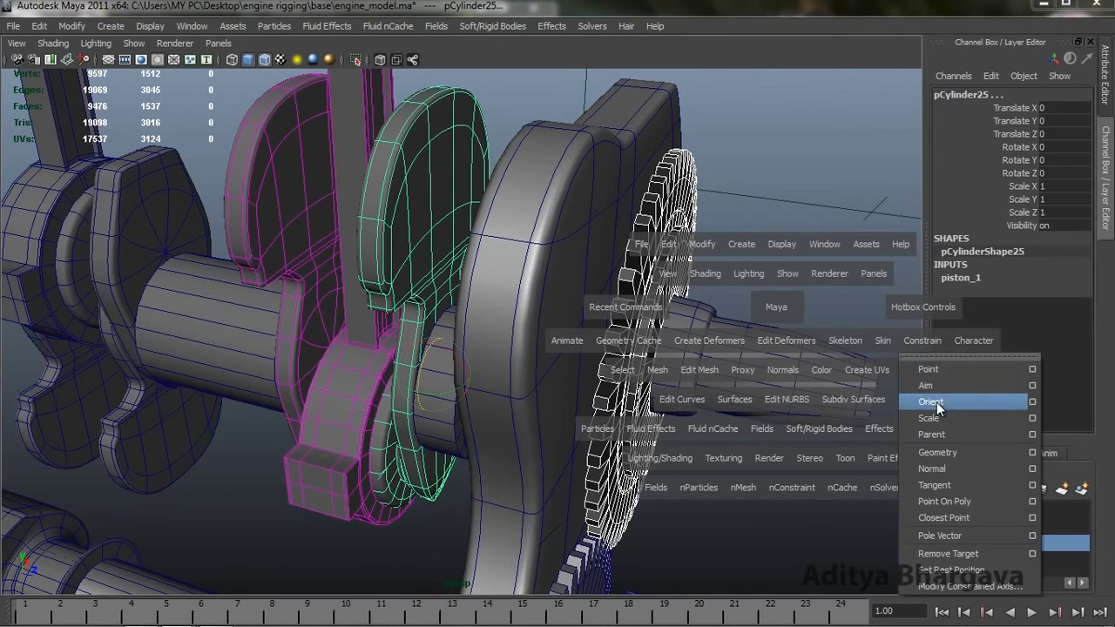
left_click(936, 402)
Step: Test-rotate gear_3 about Z and inspect how the gears, crank web, connecting rod and piston move together
right_click_drag(567, 334, 483, 262, "alt")
left_click_drag(483, 261, 517, 241, "alt")
right_click_drag(517, 242, 545, 333, "alt")
left_click(534, 449)
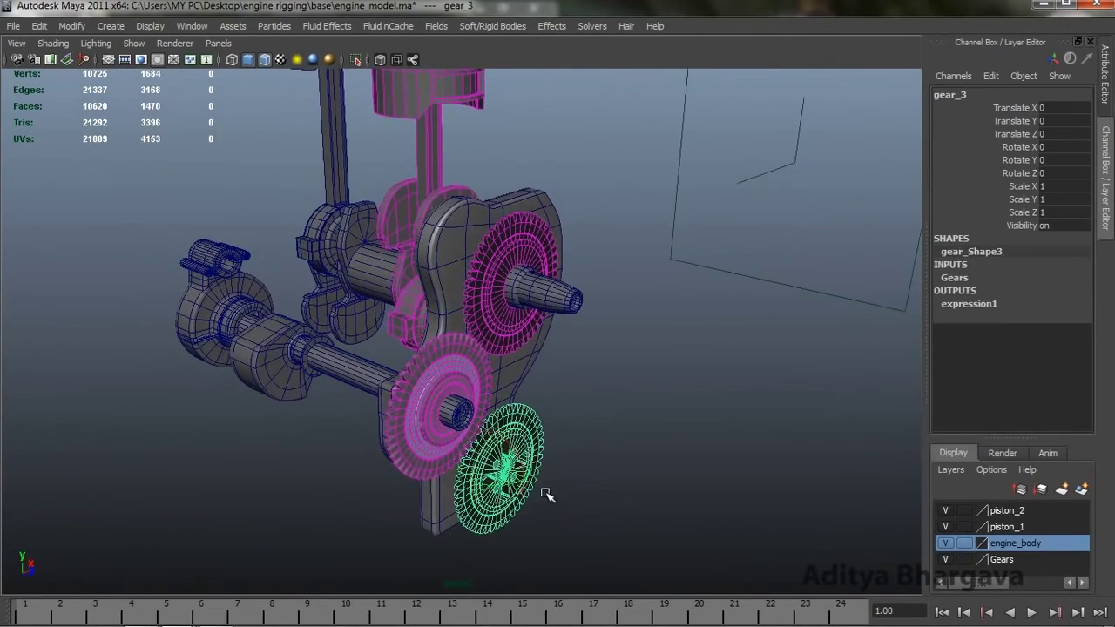
left_click_drag(536, 455, 313, 527)
right_click_drag(370, 501, 361, 430, "alt")
left_click_drag(361, 430, 347, 439, "alt")
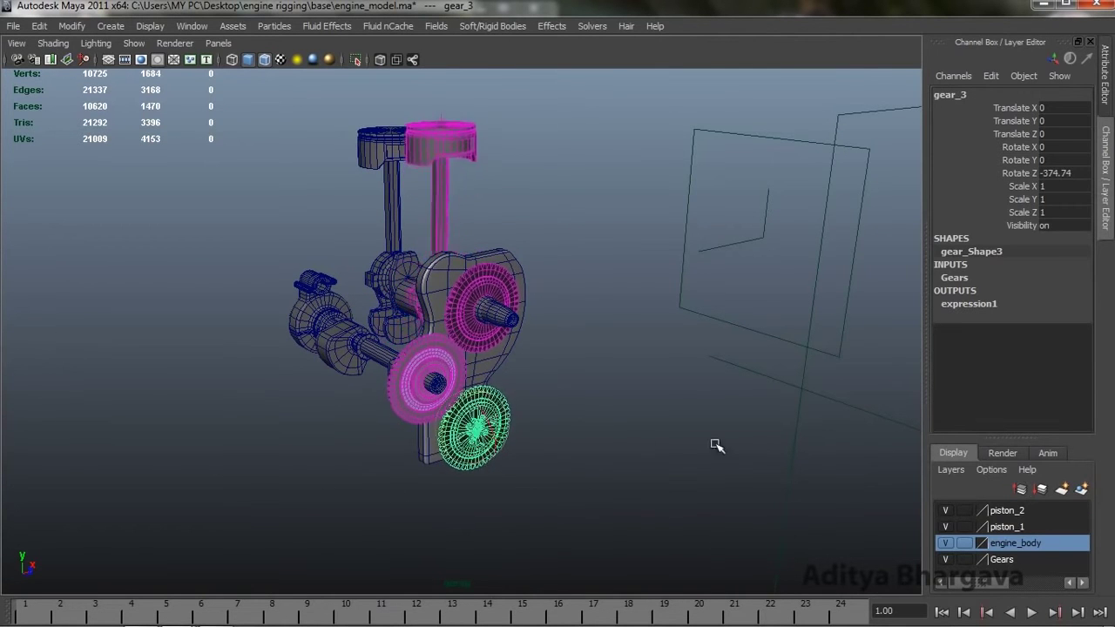
scroll(486, 452, "up", 4)
left_click_drag(486, 453, 595, 418, "alt")
scroll(555, 415, "down", 2)
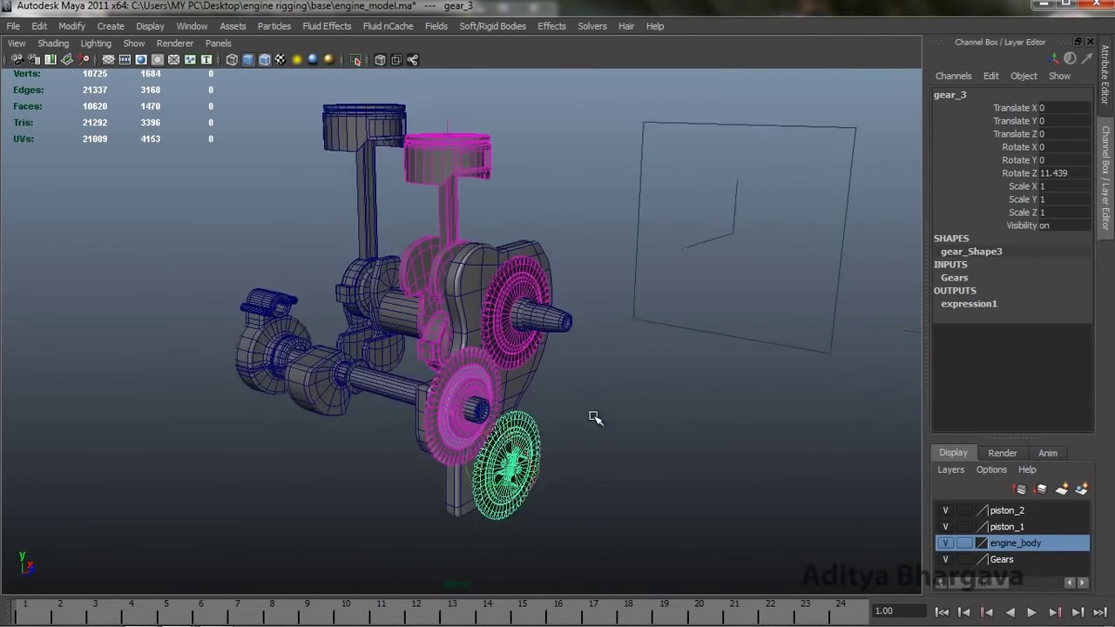
scroll(587, 429, "up", 3)
middle_click_drag(584, 429, 586, 441, "alt")
middle_click_drag(596, 364, 578, 367, "alt")
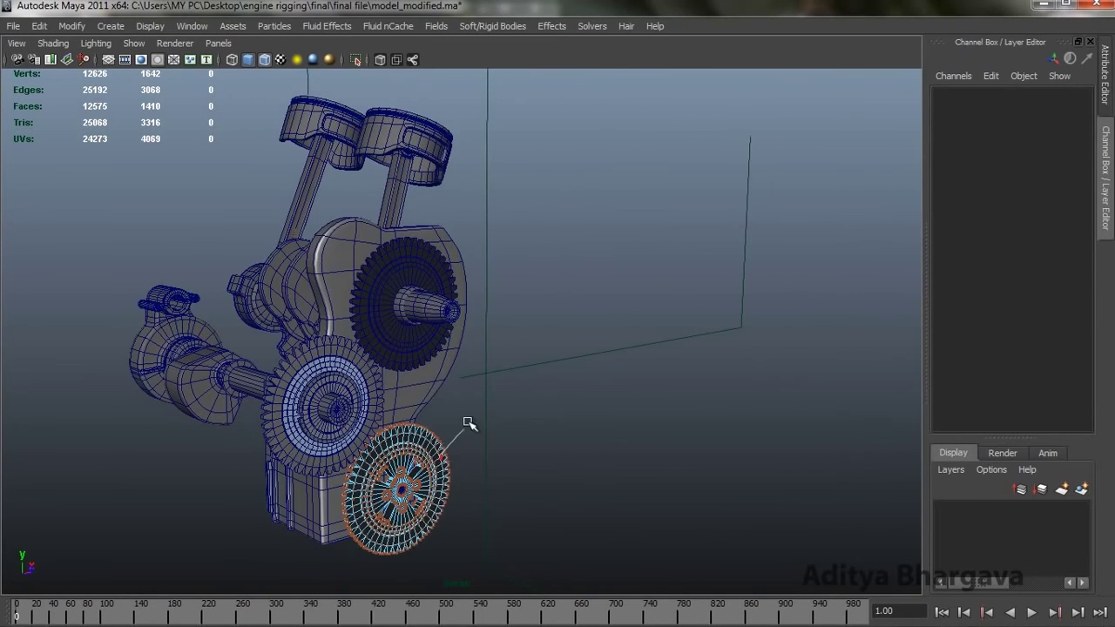
Step: In the finished model_modified.ma scene, return to object selection, pick gear_3 and set its Rotate Z to 0
right_click_drag(469, 423, 510, 249)
left_click(440, 450)
left_click_drag(467, 479, 452, 483, "alt")
key("e")
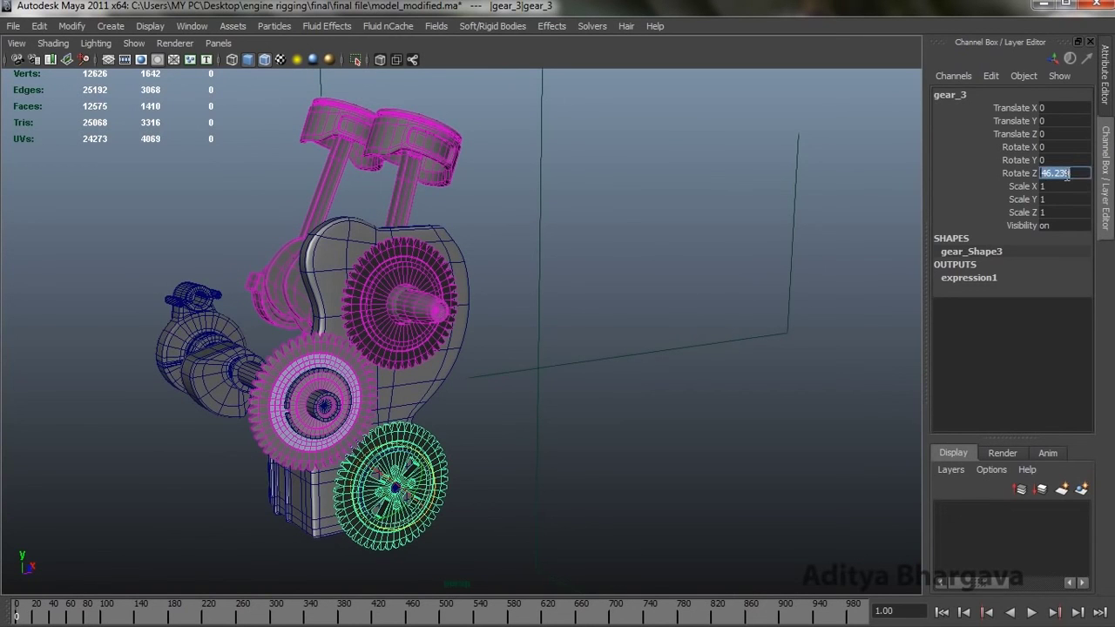
left_click(1017, 173)
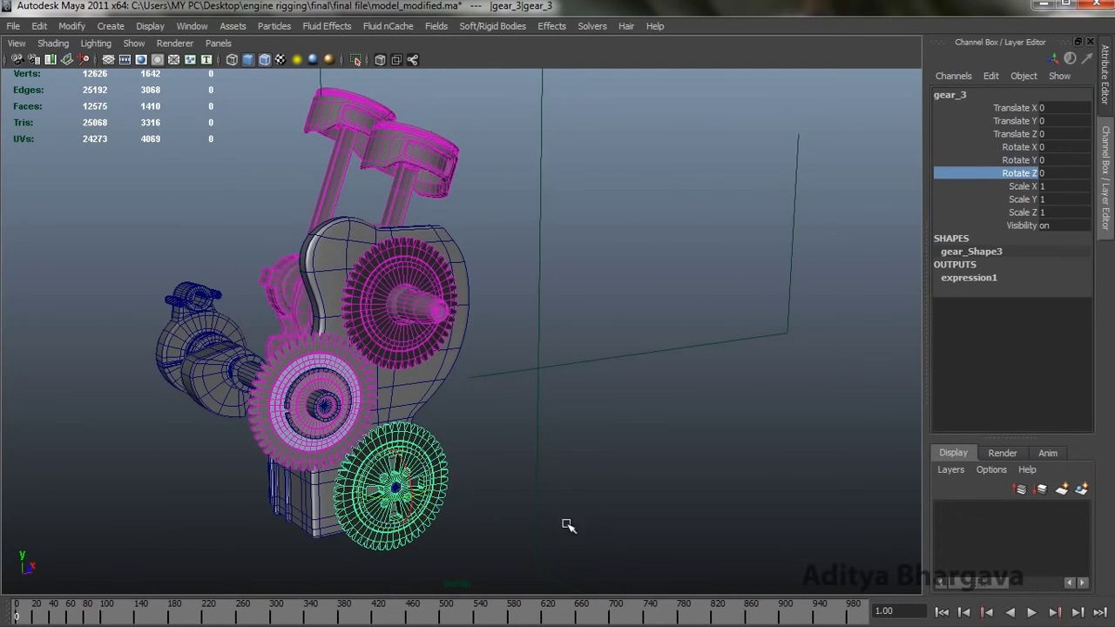
Step: Turn gear_3 through its Rotate Z value and examine both pistons, the crankshaft and the gears from several angles
middle_click_drag(667, 505, 1, 428)
left_click_drag(172, 464, 507, 456, "alt")
middle_click_drag(507, 455, 376, 455)
left_click_drag(374, 455, 614, 475, "alt")
scroll(581, 461, "up", 2)
scroll(583, 460, "down", 2)
scroll(583, 463, "up", 2)
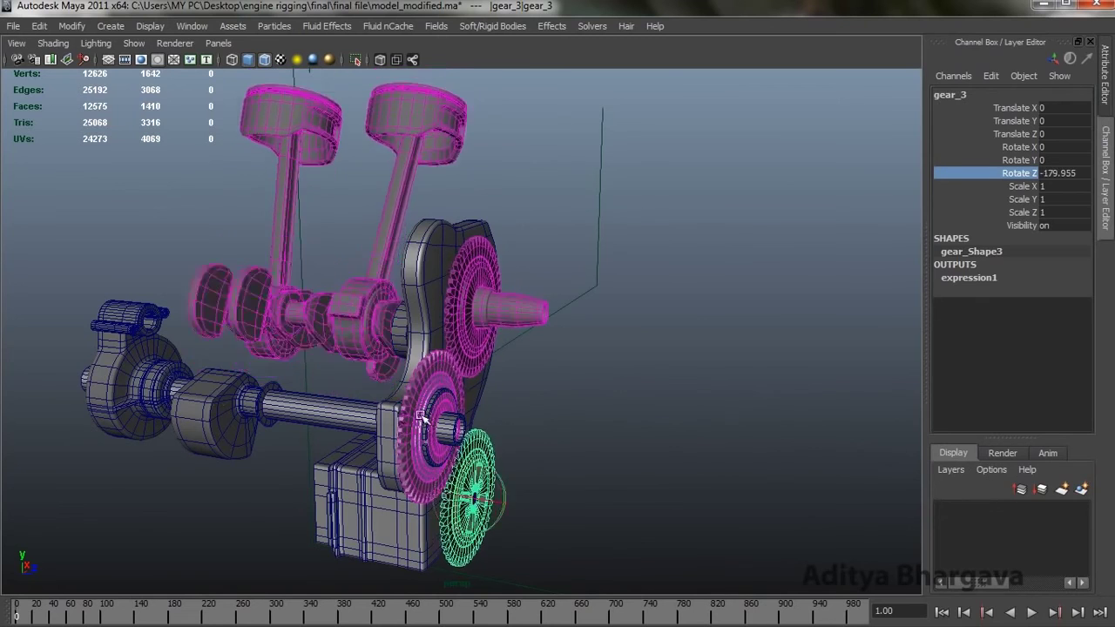
left_click_drag(847, 506, 679, 421, "alt")
mouse_move(590, 470)
left_mouse_down("alt")
mouse_move(580, 465)
mouse_move(612, 465)
mouse_move(603, 470)
left_mouse_up("alt")
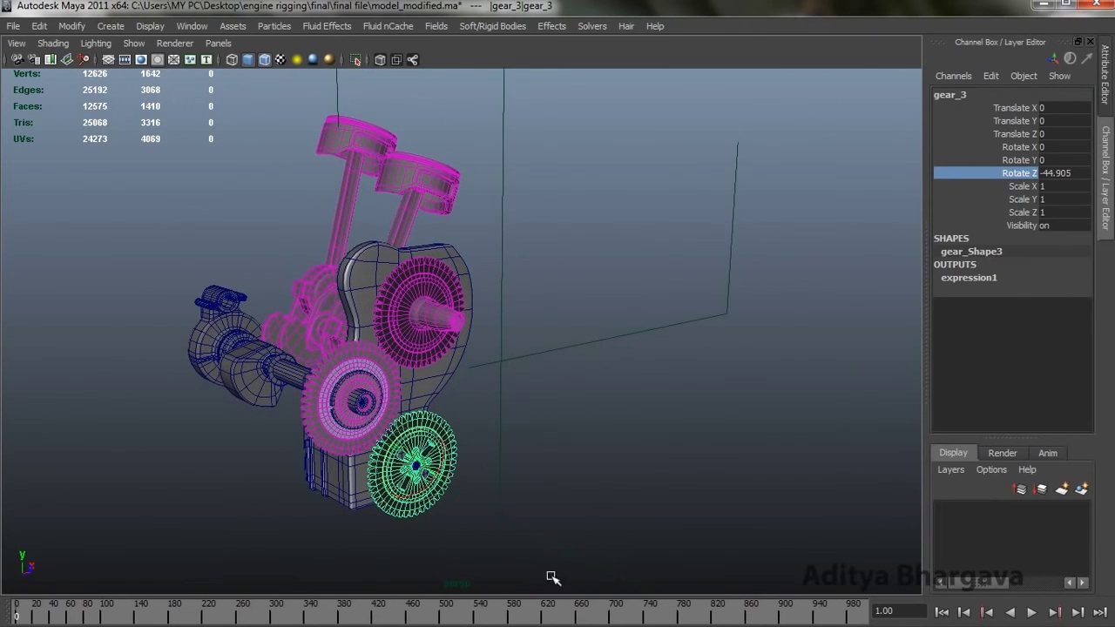
left_click_drag(546, 543, 597, 445, "alt")
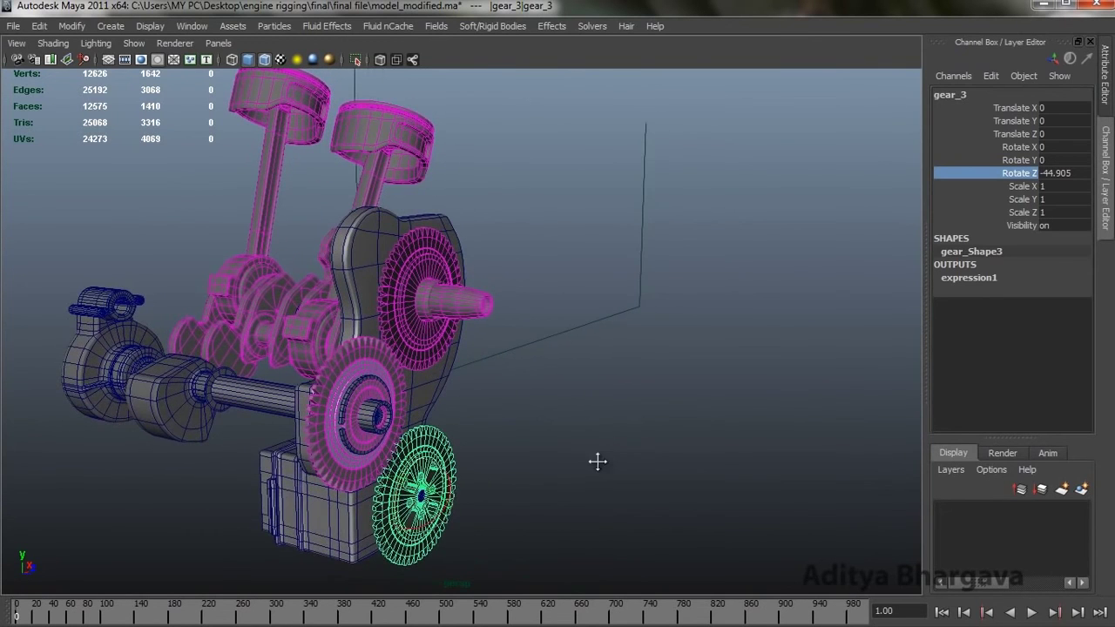